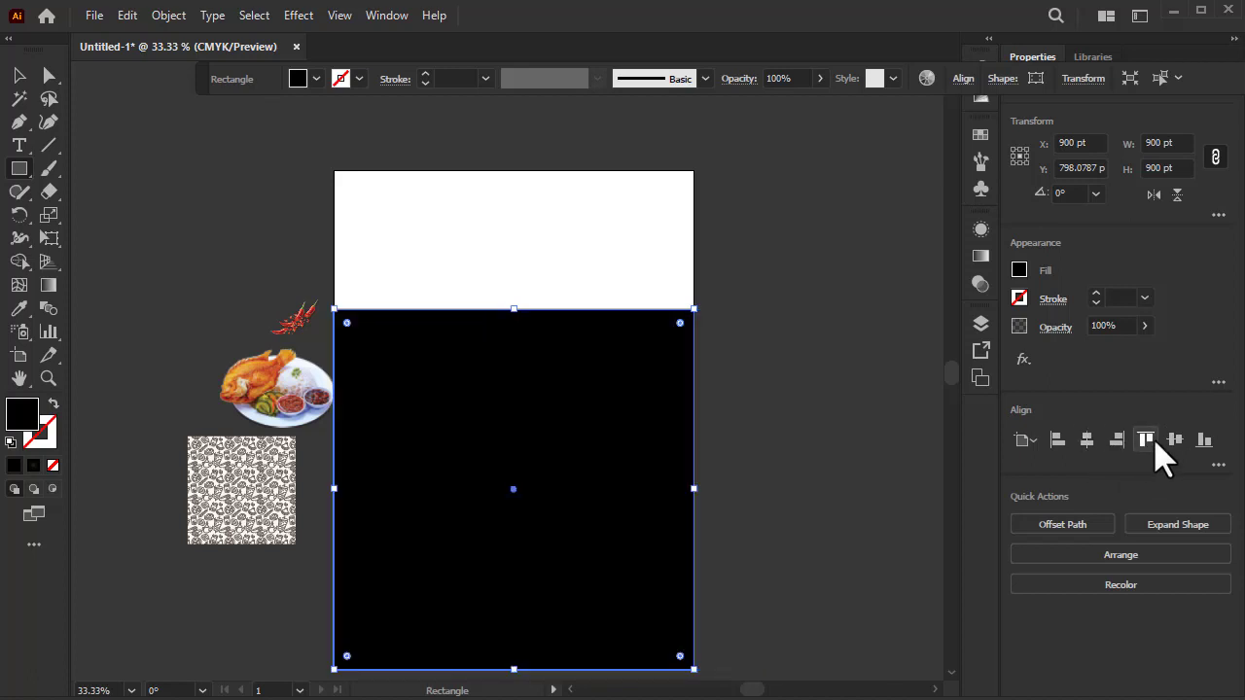
Step: Align the black square to the artboard's top edge and fill it with a white-to-black radial gradient
{"action": "left_click", "coordinate": [1148, 441]}
{"action": "left_click", "coordinate": [981, 258]}
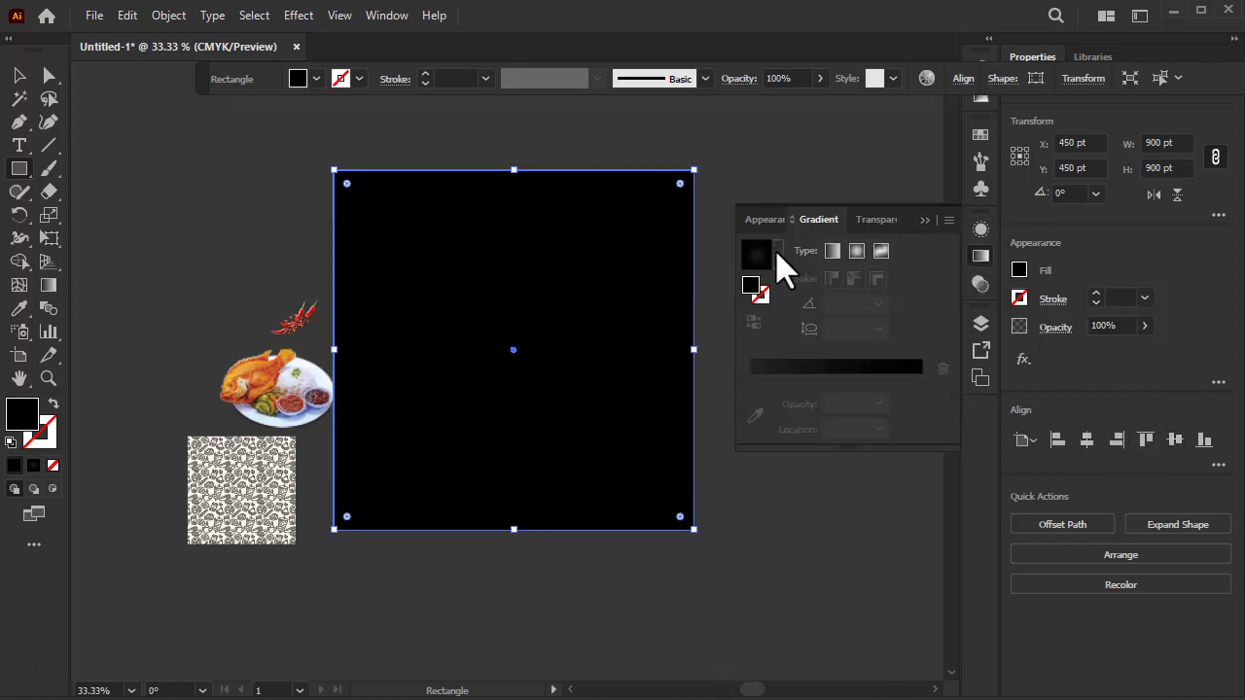
{"action": "left_click", "coordinate": [777, 253]}
{"action": "left_click", "coordinate": [669, 291]}
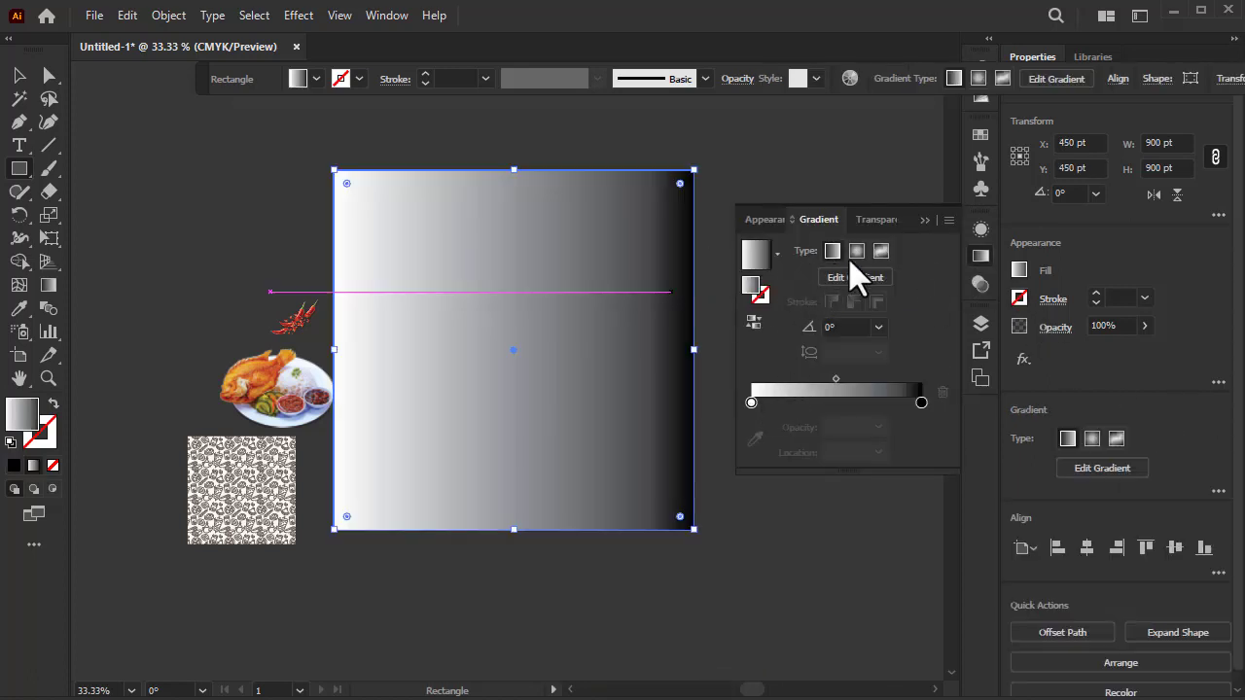
{"action": "left_click", "coordinate": [856, 252]}
Step: Set the gradient's inner colour stop to 94% black and shift the gradient midpoint to about 34%
{"action": "double_click", "coordinate": [751, 402]}
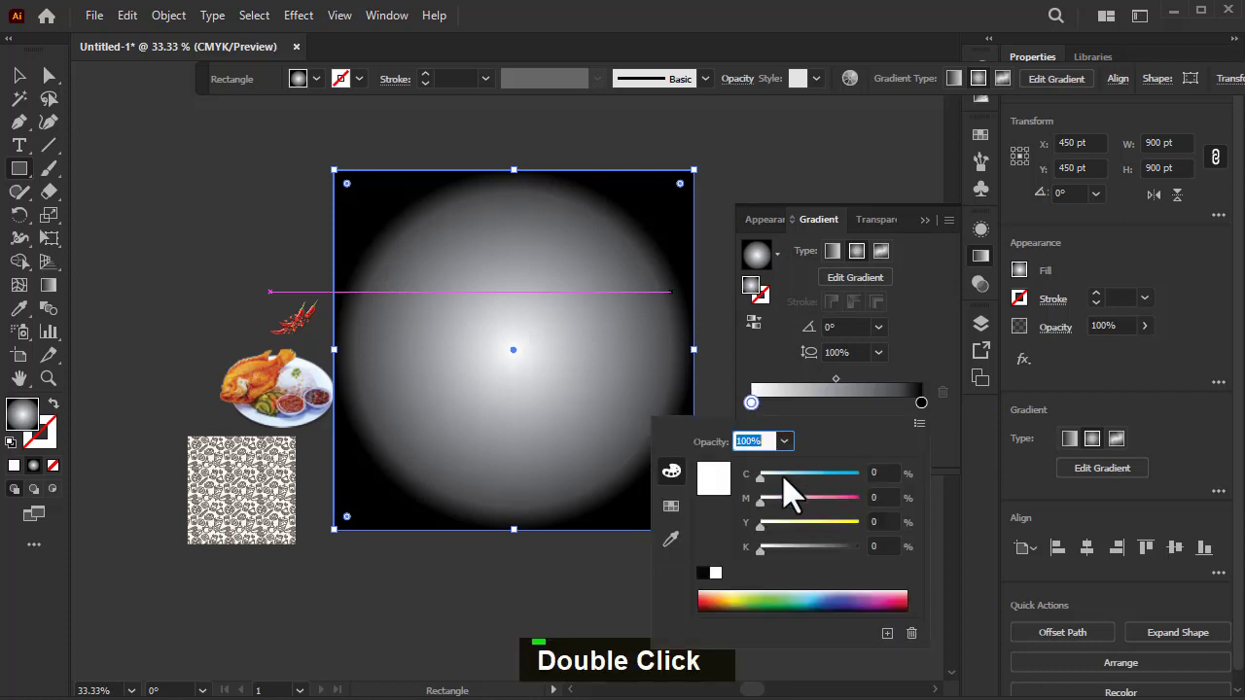
{"action": "left_click_drag", "start_coordinate": [774, 552], "coordinate": [860, 554]}
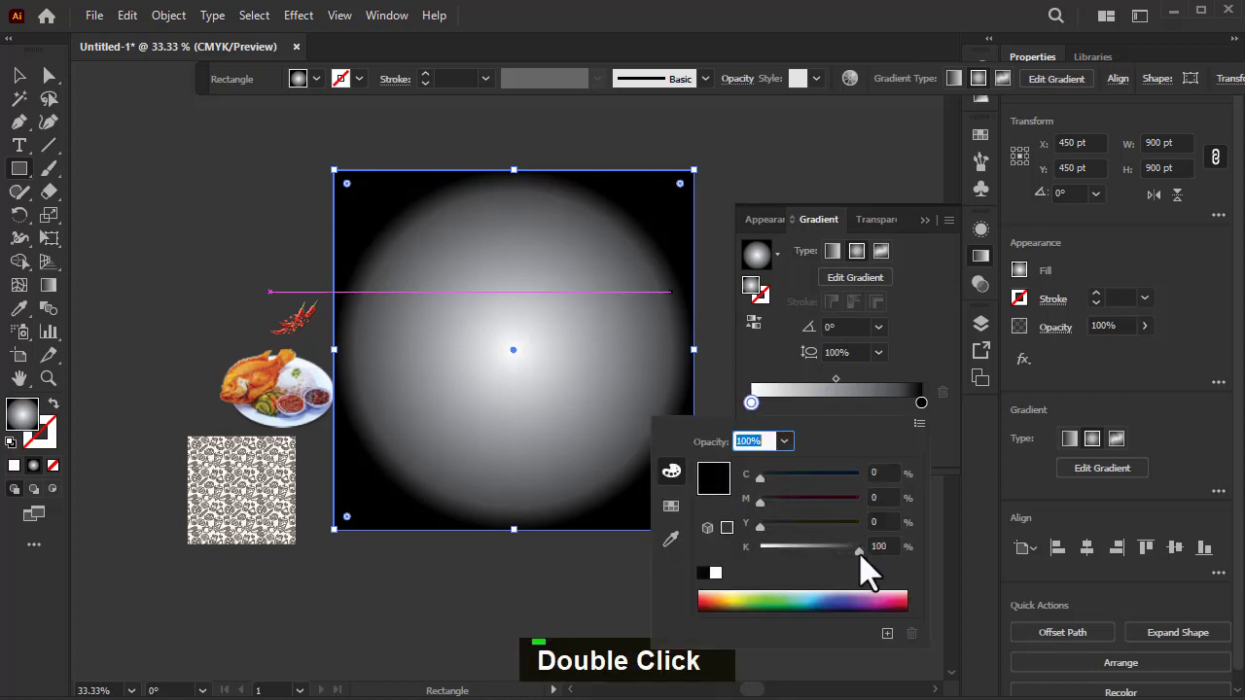
{"action": "left_click", "coordinate": [877, 550]}
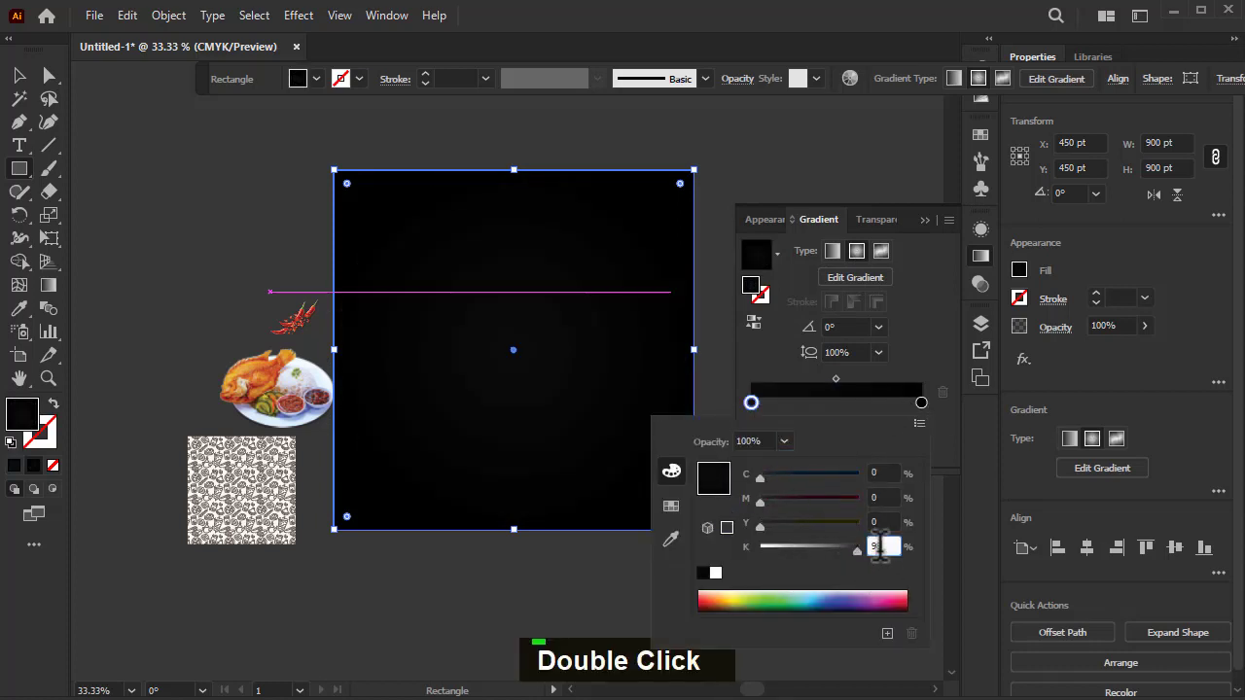
{"action": "scroll", "coordinate": [878, 550], "scroll_direction": "down", "scroll_amount": 5}
{"action": "scroll", "coordinate": [878, 549], "scroll_direction": "up", "scroll_amount": 2}
{"action": "scroll", "coordinate": [878, 550], "scroll_direction": "down", "scroll_amount": 1}
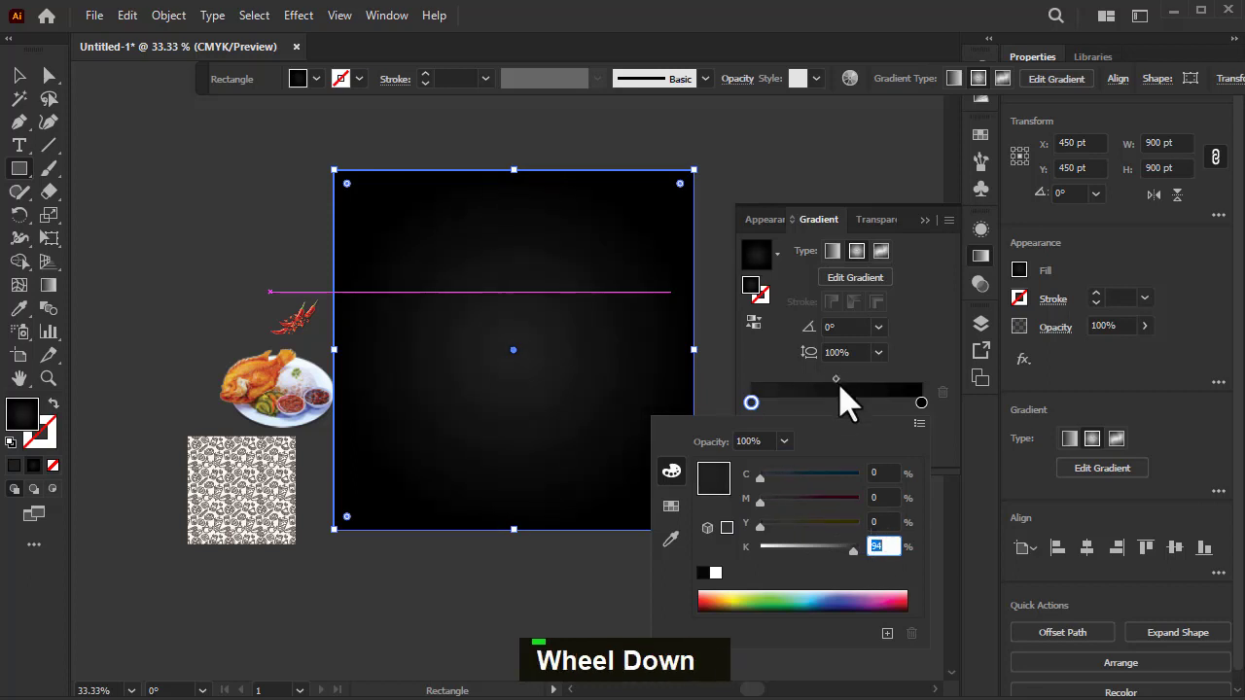
{"action": "left_click_drag", "start_coordinate": [837, 381], "coordinate": [796, 381]}
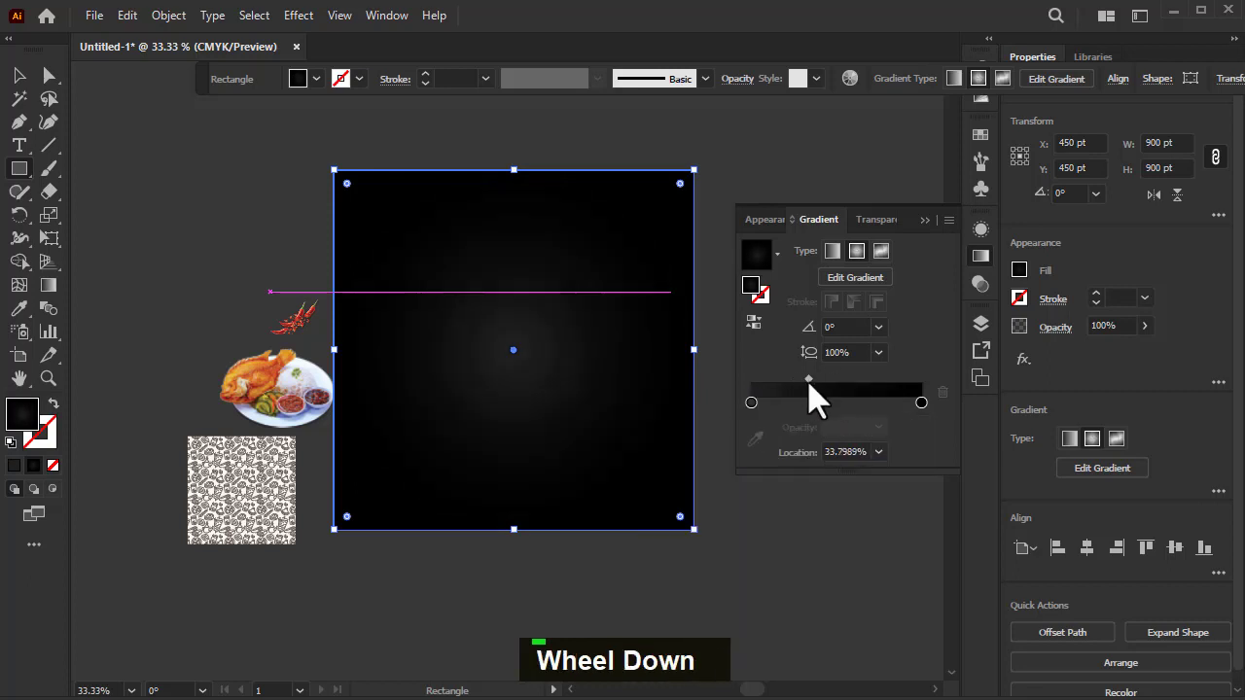
{"action": "left_click", "coordinate": [924, 221]}
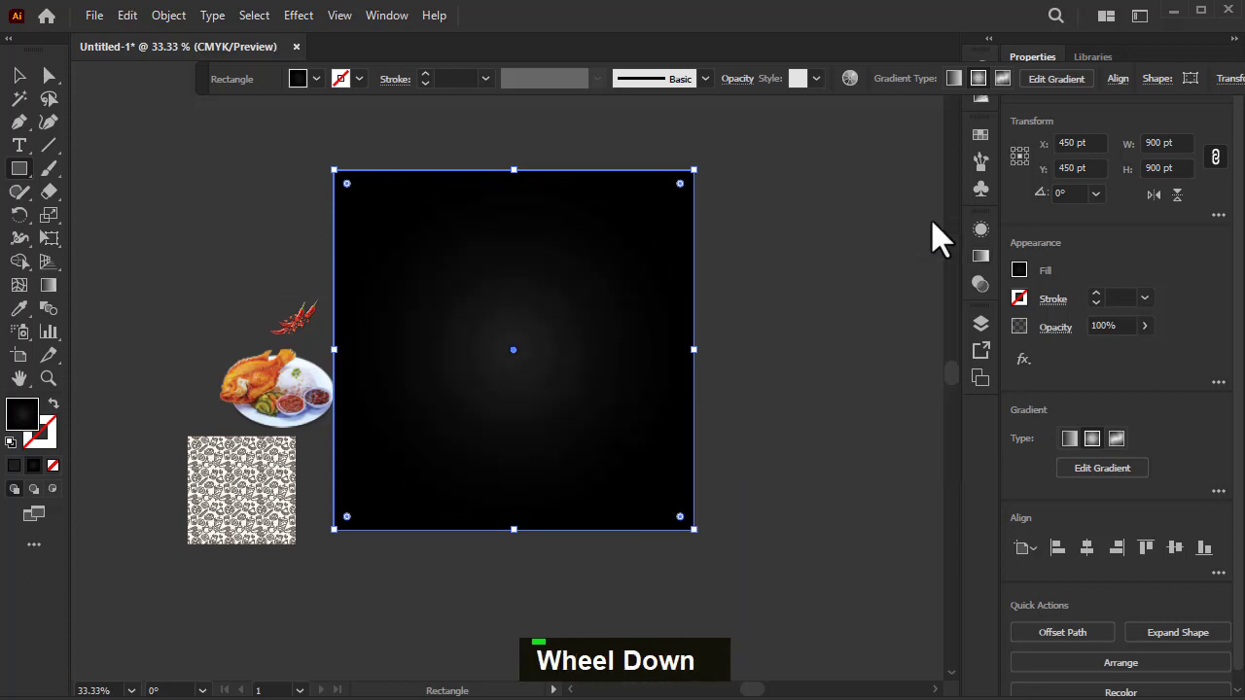
Step: Resize the patterned square to 900 pt wide, keeping its proportions, and centre it on the artboard horizontally and vertically
{"action": "left_click", "coordinate": [234, 491]}
{"action": "left_click_drag", "start_coordinate": [244, 509], "coordinate": [435, 382]}
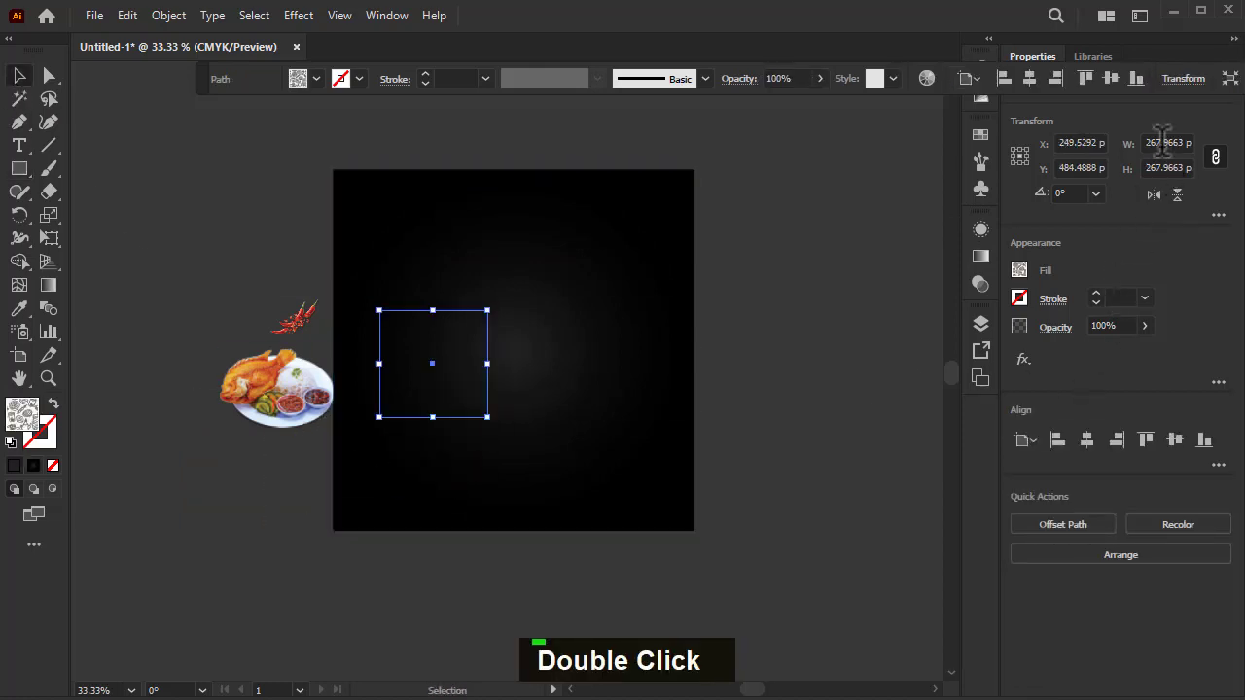
{"action": "type", "text": "9"}
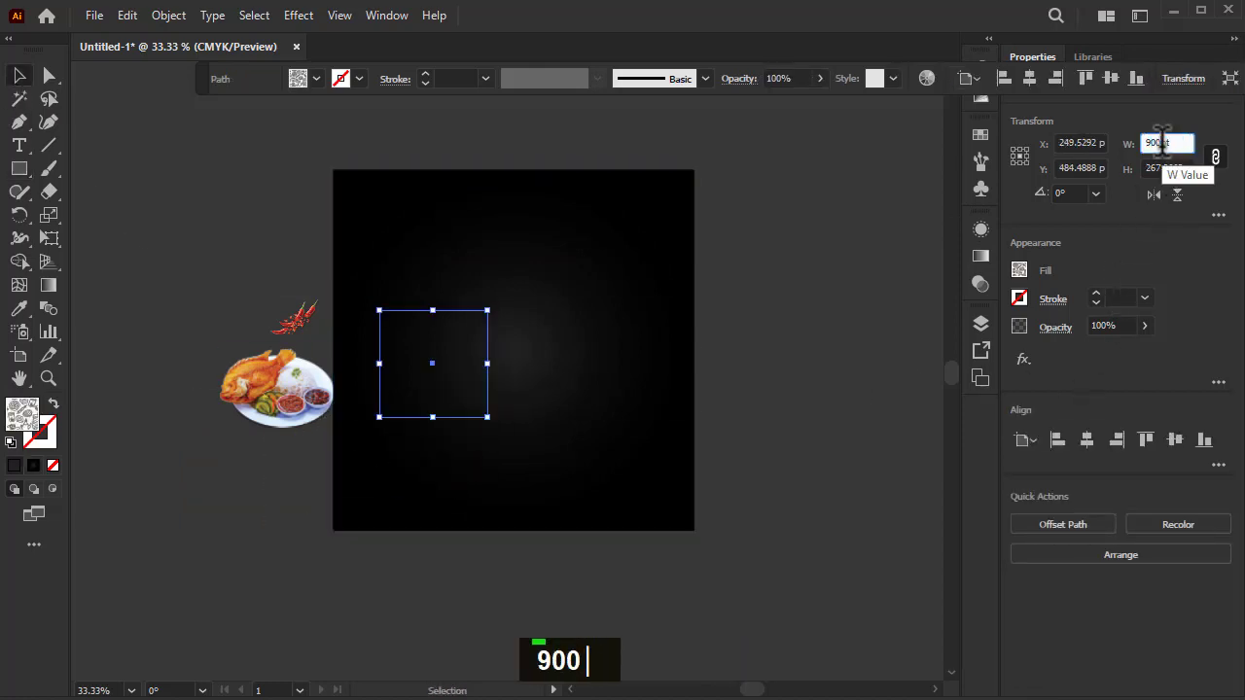
{"action": "type", "text": "00"}
{"action": "key", "text": "Return"}
{"action": "left_click", "coordinate": [1088, 442]}
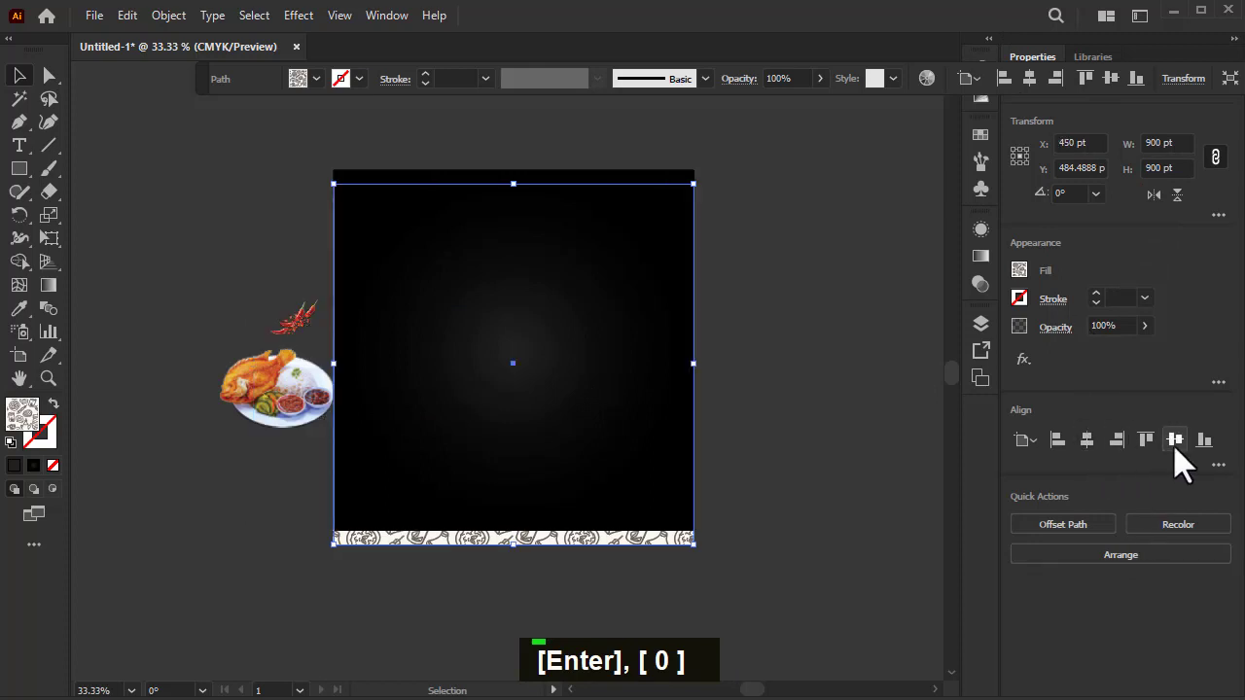
{"action": "left_click", "coordinate": [1174, 442]}
Step: Lower the opacity of the dark gradient square to 98%
{"action": "double_click", "coordinate": [439, 354]}
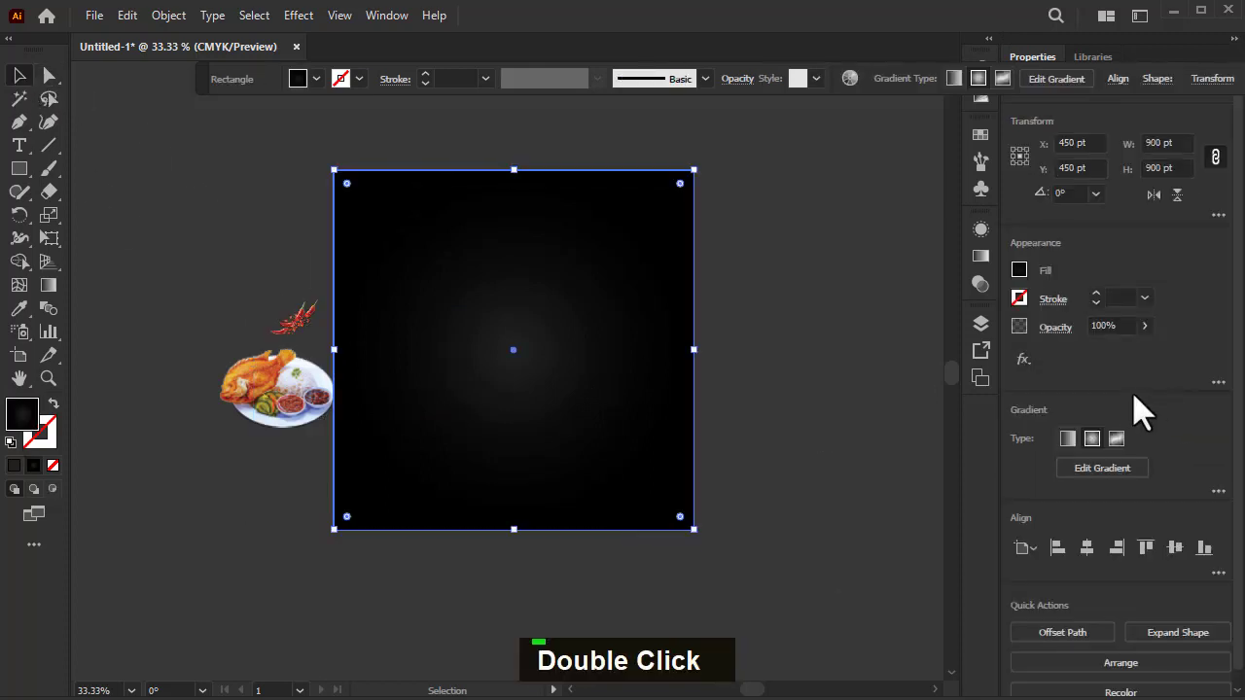
{"action": "scroll", "coordinate": [1104, 326], "scroll_direction": "down", "scroll_amount": 1}
{"action": "left_click", "coordinate": [728, 422]}
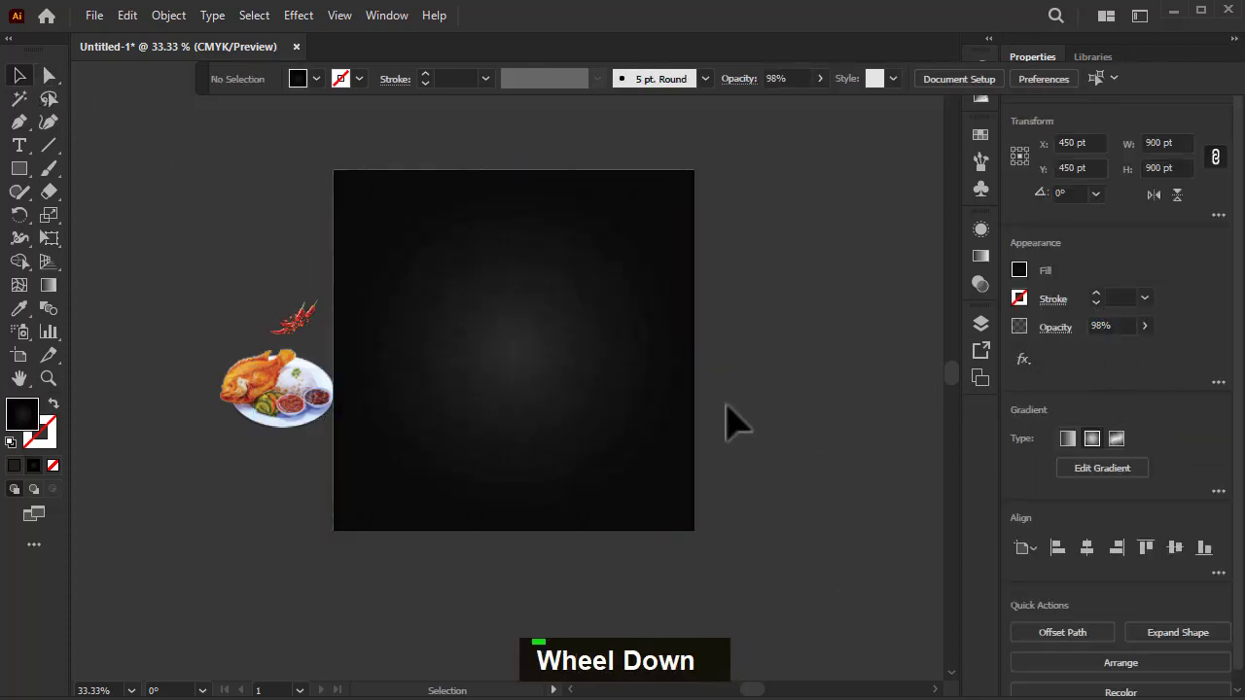
Step: Move the fish plate image onto the dark background and enlarge it to fill most of the artboard's width
{"action": "left_click_drag", "start_coordinate": [324, 406], "coordinate": [619, 469]}
{"action": "left_click_drag", "start_coordinate": [543, 408], "coordinate": [569, 414]}
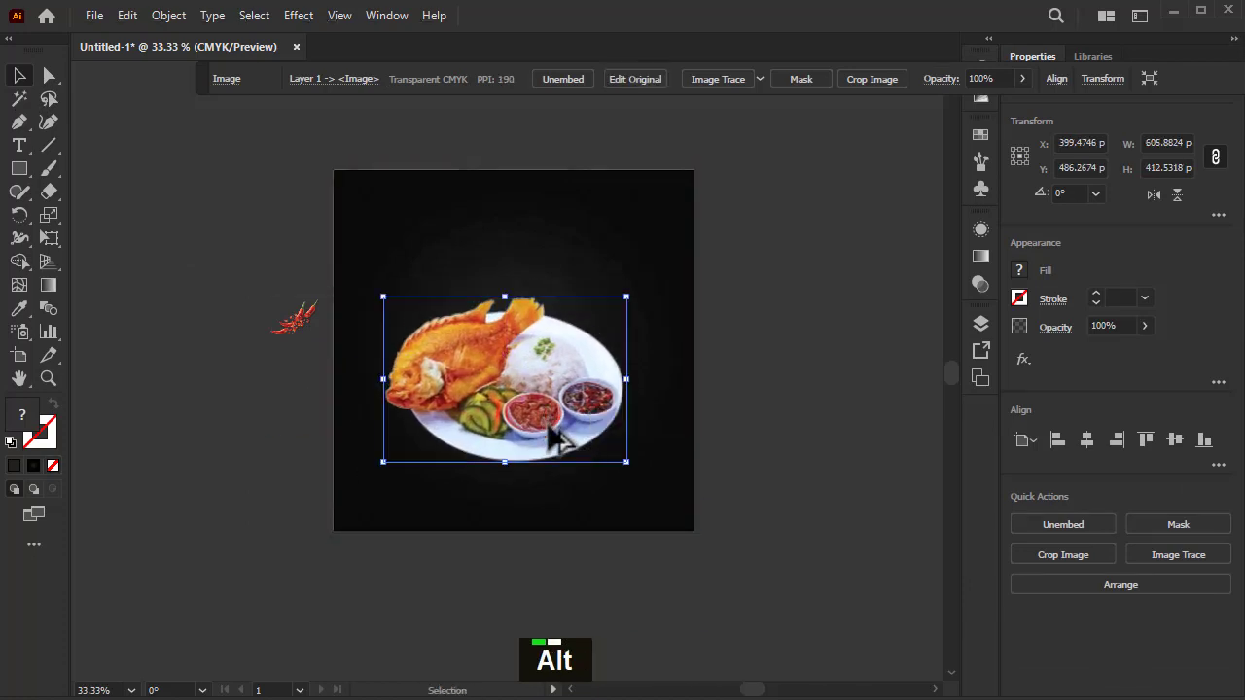
{"action": "scroll", "coordinate": [569, 414], "scroll_direction": "up", "scroll_amount": 2}
{"action": "left_click_drag", "start_coordinate": [713, 173], "coordinate": [737, 152]}
{"action": "scroll", "coordinate": [562, 361], "scroll_direction": "down", "scroll_amount": 2}
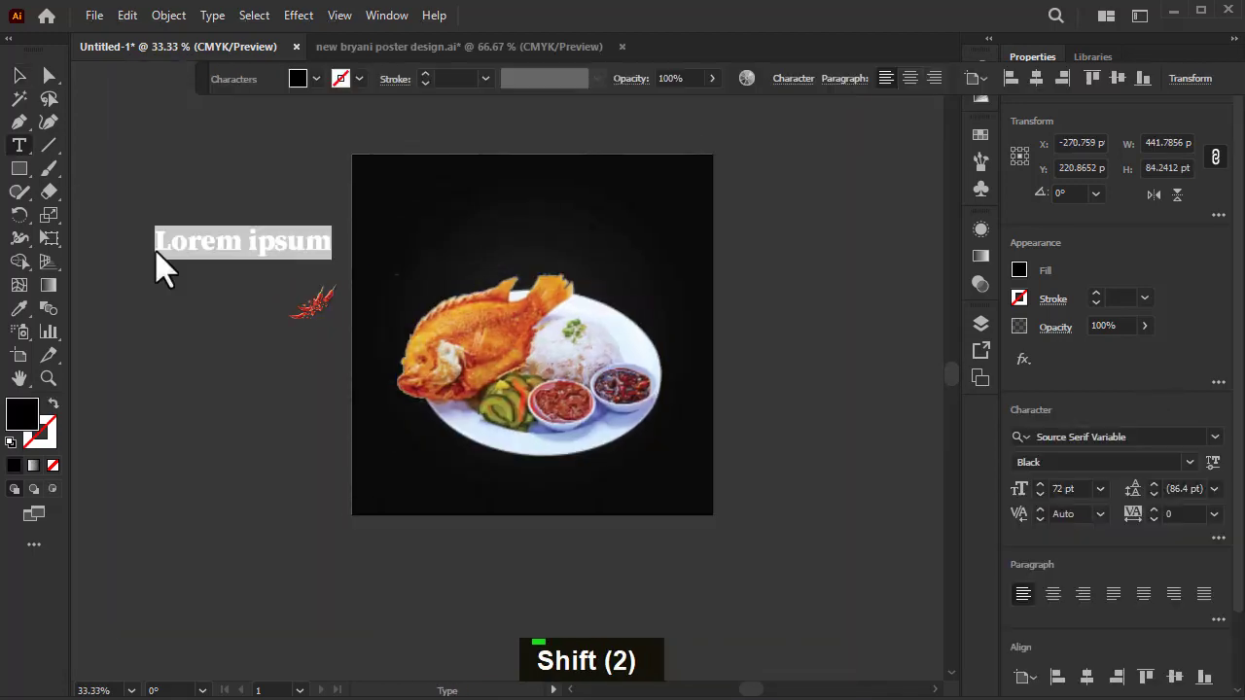
Step: Add the text "Today's Delicious" on the empty canvas beside the artboard
{"action": "type", "text": "Today\\"}
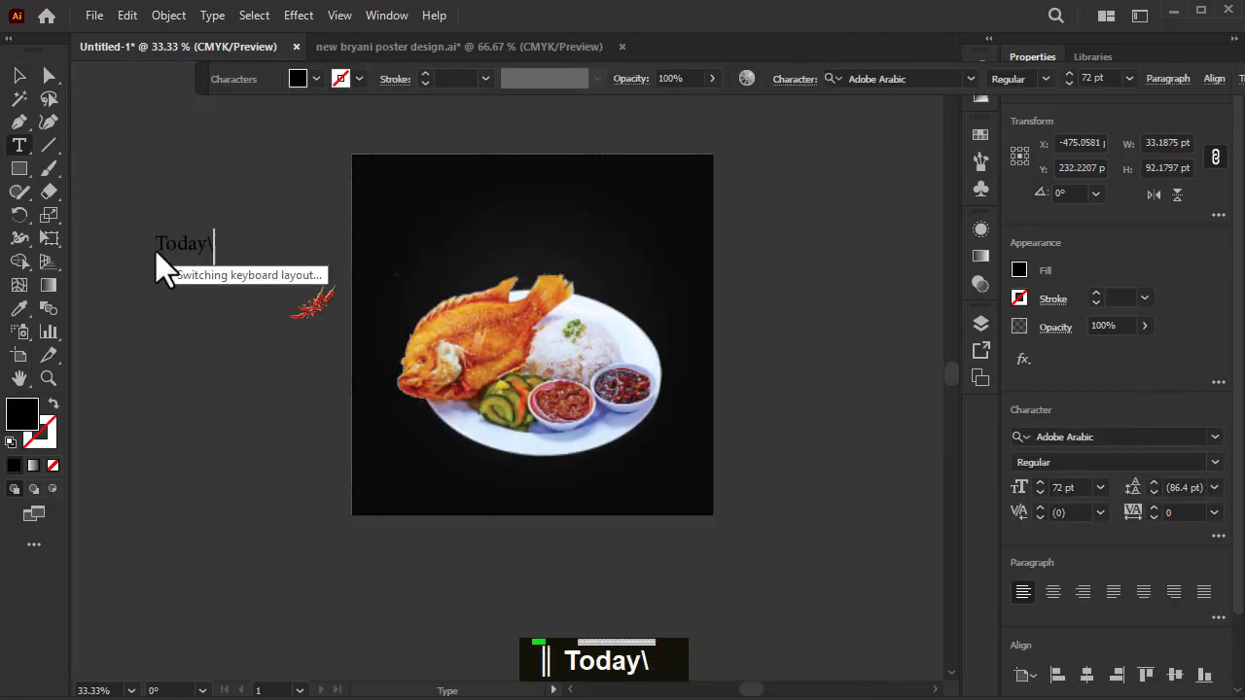
{"action": "key", "text": "BackSpace"}
{"action": "type", "text": "'s Delici"}
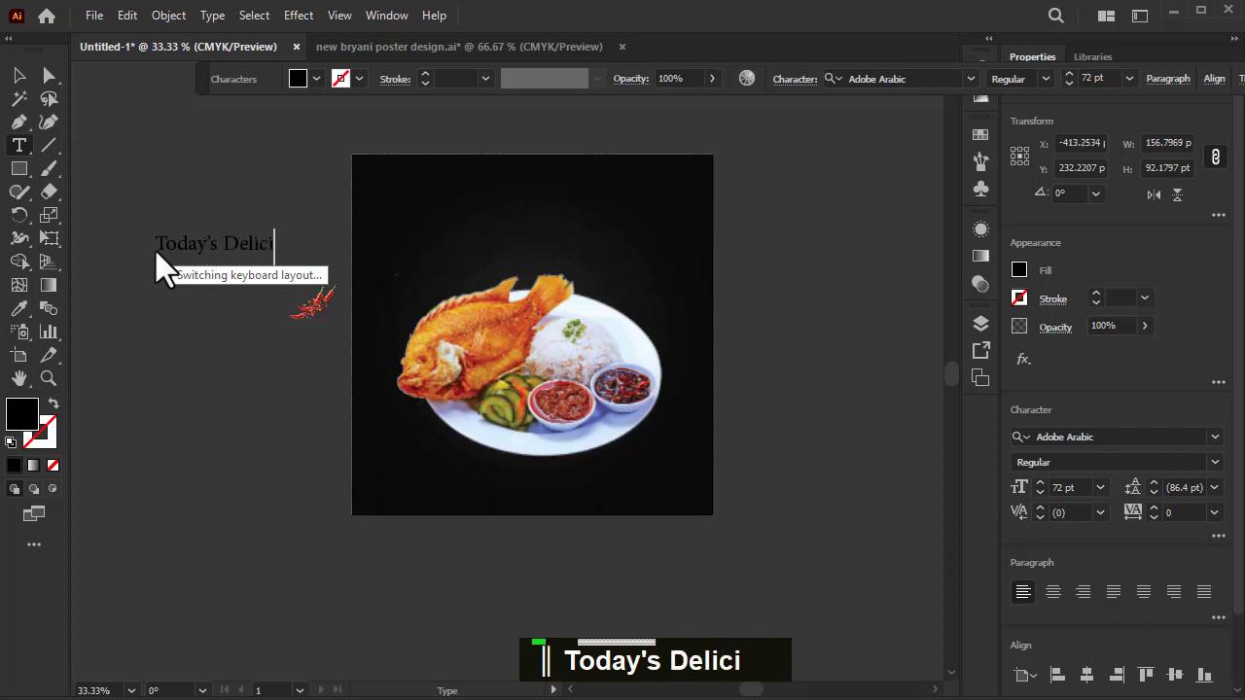
{"action": "type", "text": "ous"}
{"action": "key", "text": "alt+shift"}
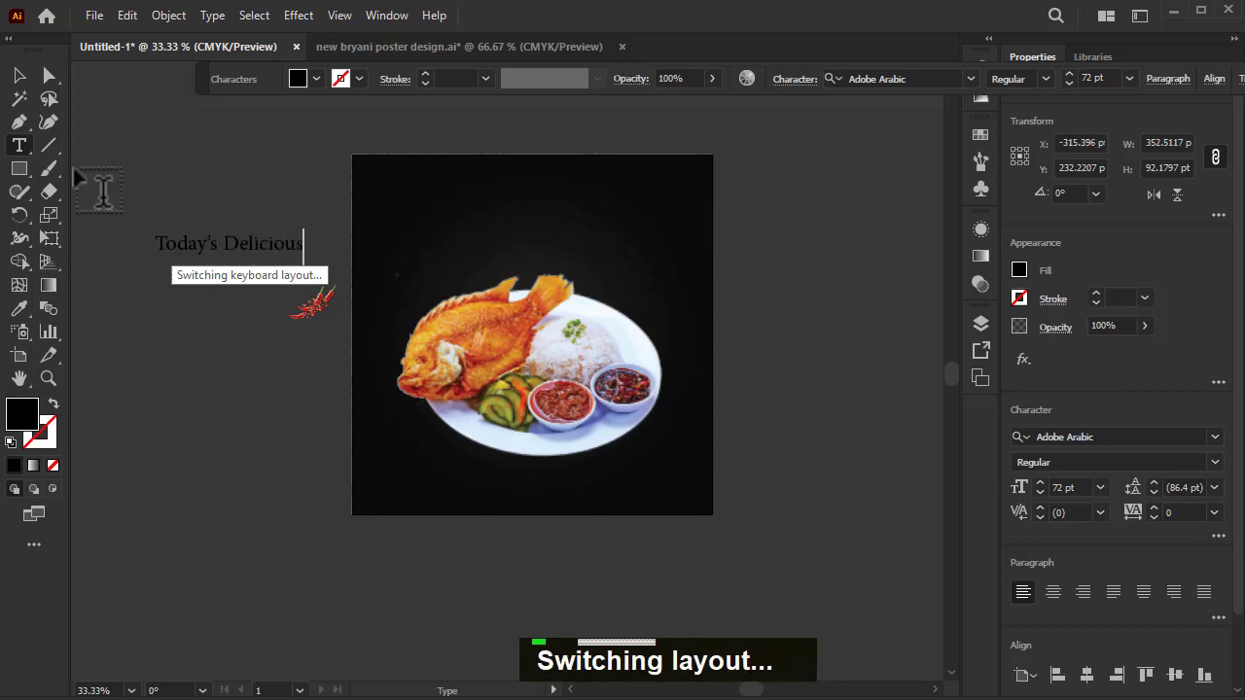
{"action": "left_click", "coordinate": [18, 76]}
Step: Duplicate the "Today's Delicious" text below the original and change the copy's wording to "SPECIAL FISH"
{"action": "left_click_drag", "start_coordinate": [244, 269], "coordinate": [237, 314], "text": "alt"}
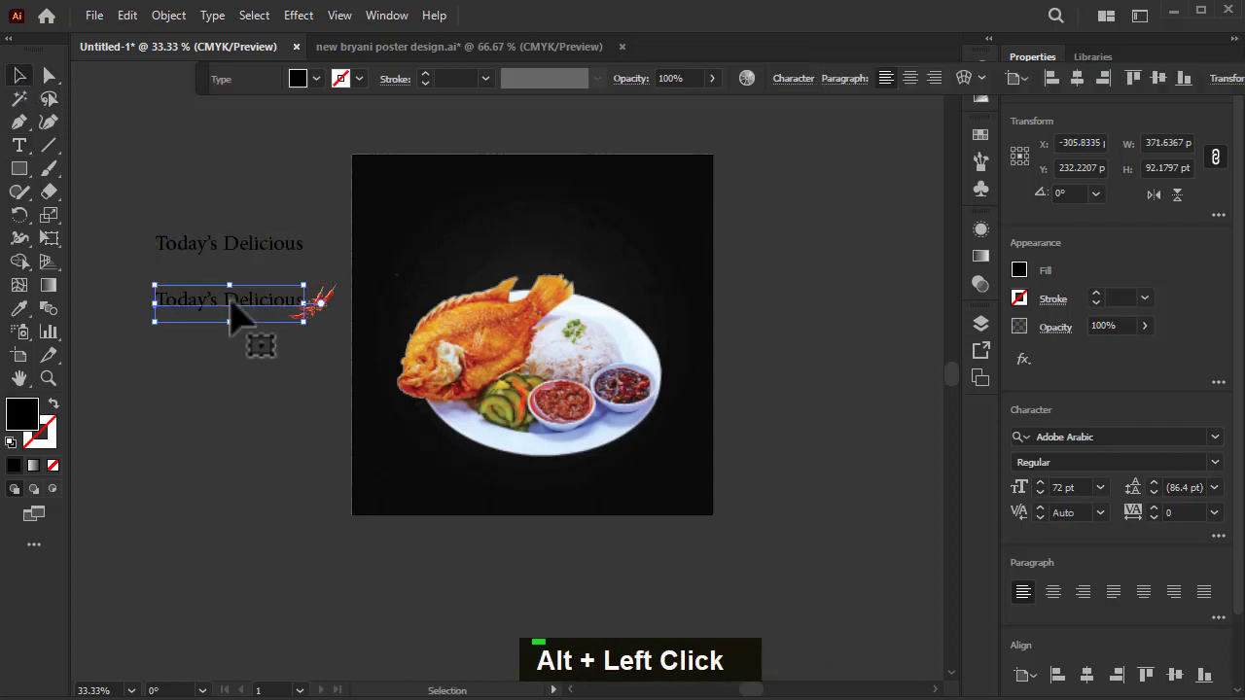
{"action": "double_click", "coordinate": [231, 300]}
{"action": "type", "text": "S"}
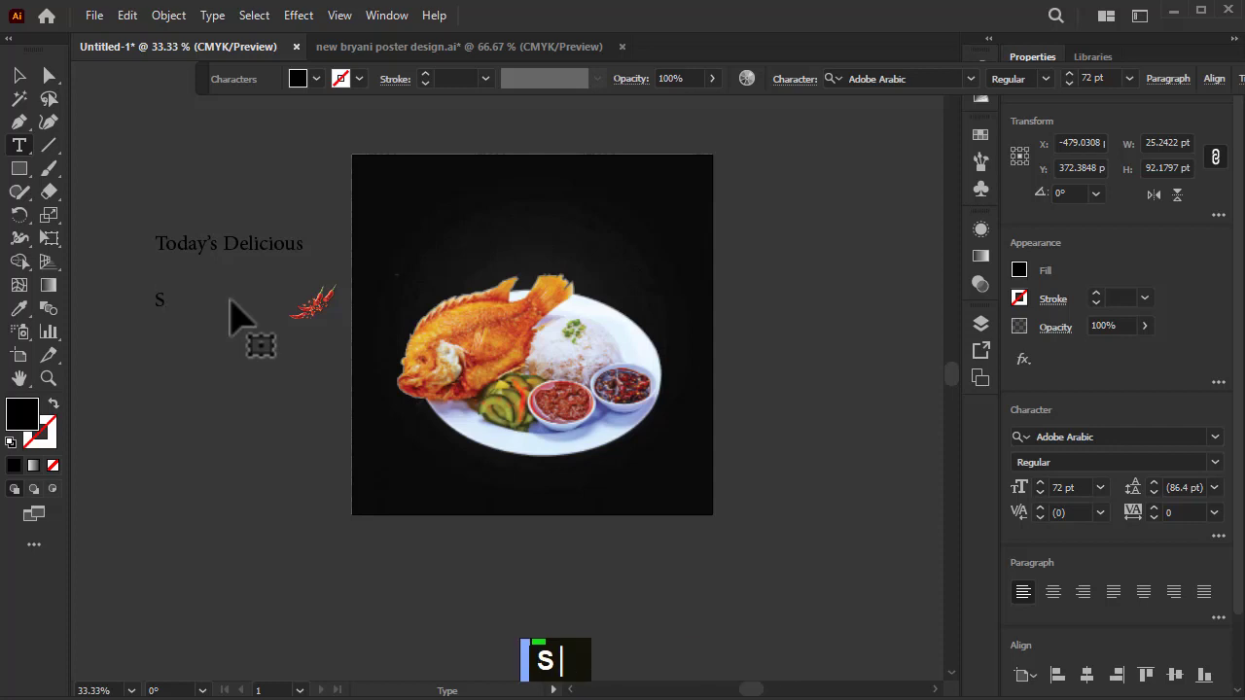
{"action": "key", "text": "Caps_Lock"}
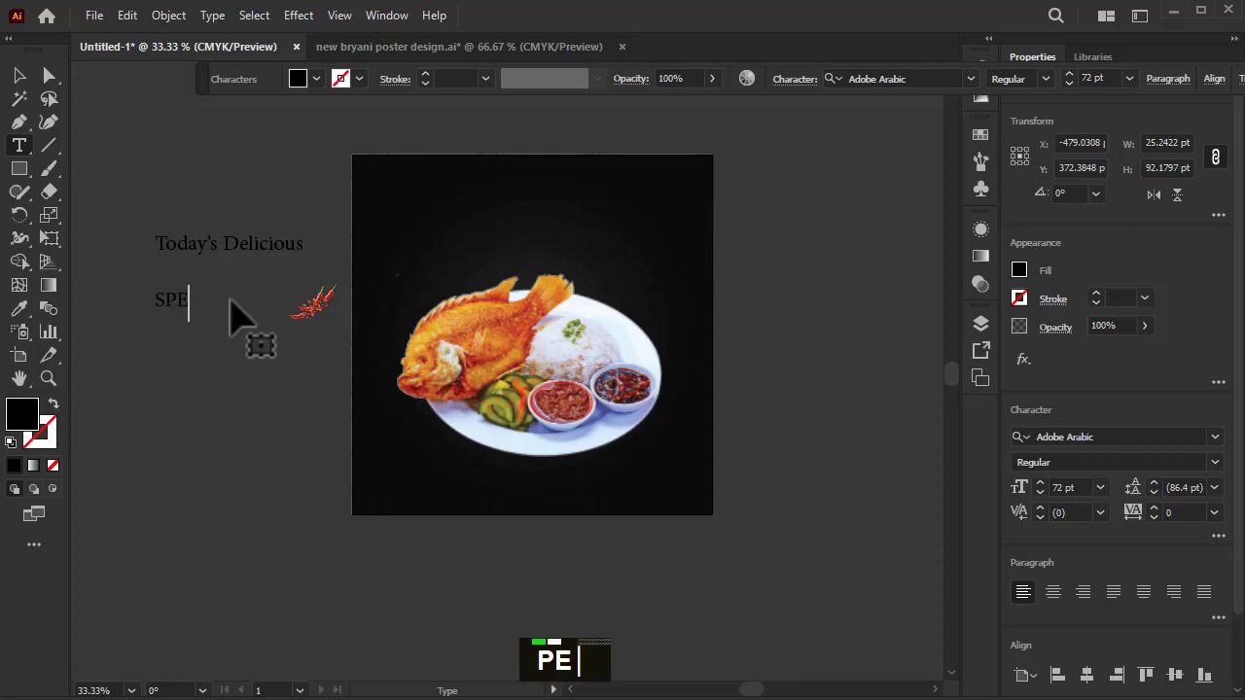
{"action": "type", "text": "PECIAL FISH"}
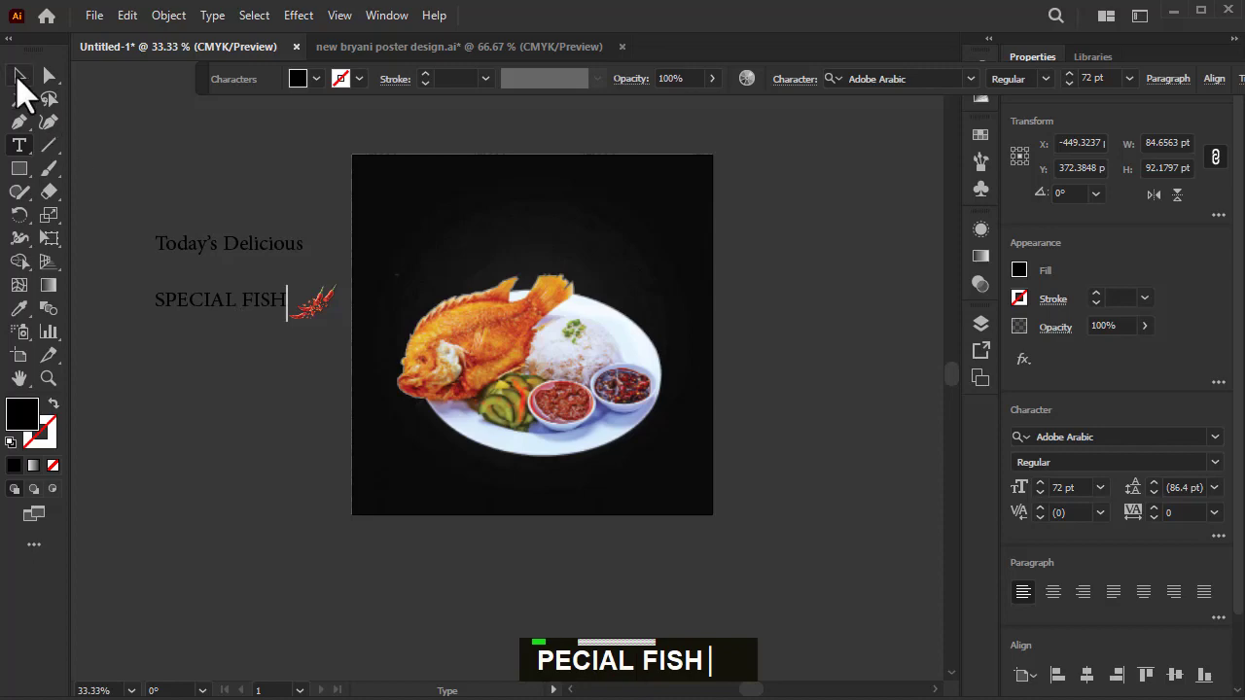
{"action": "left_click", "coordinate": [18, 77]}
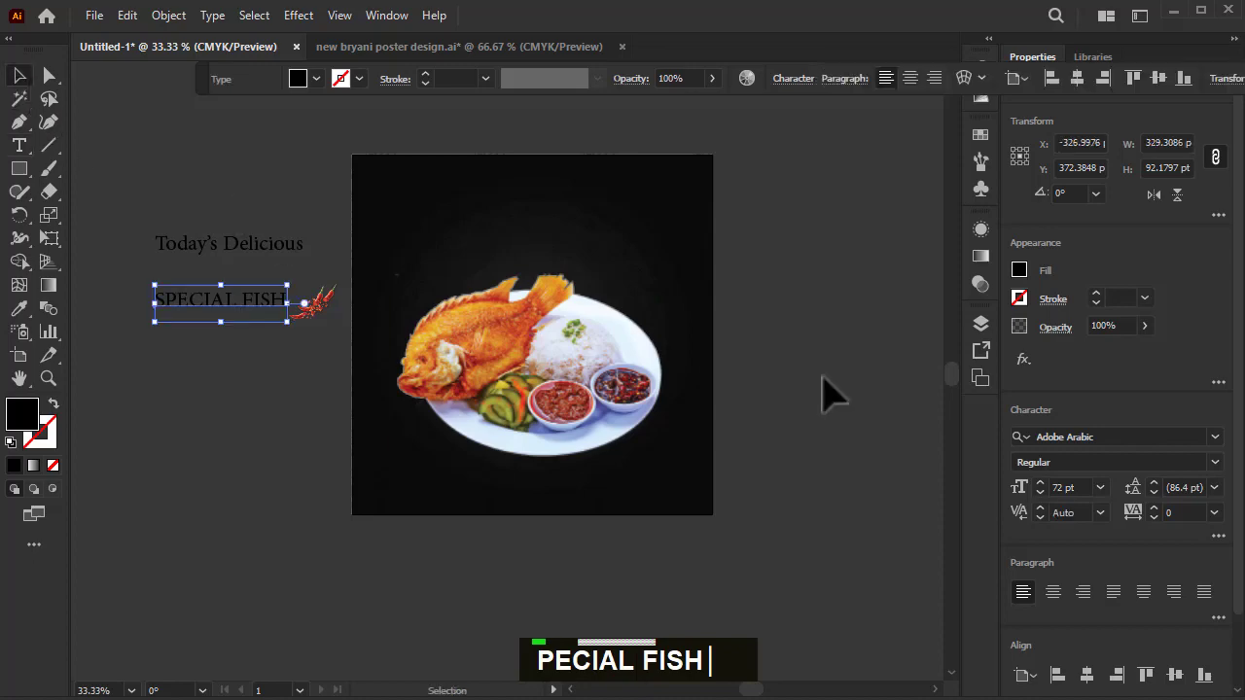
Step: Set the "SPECIAL FISH" text in the Source Serif Variable font with the Black style
{"action": "left_click", "coordinate": [1209, 435]}
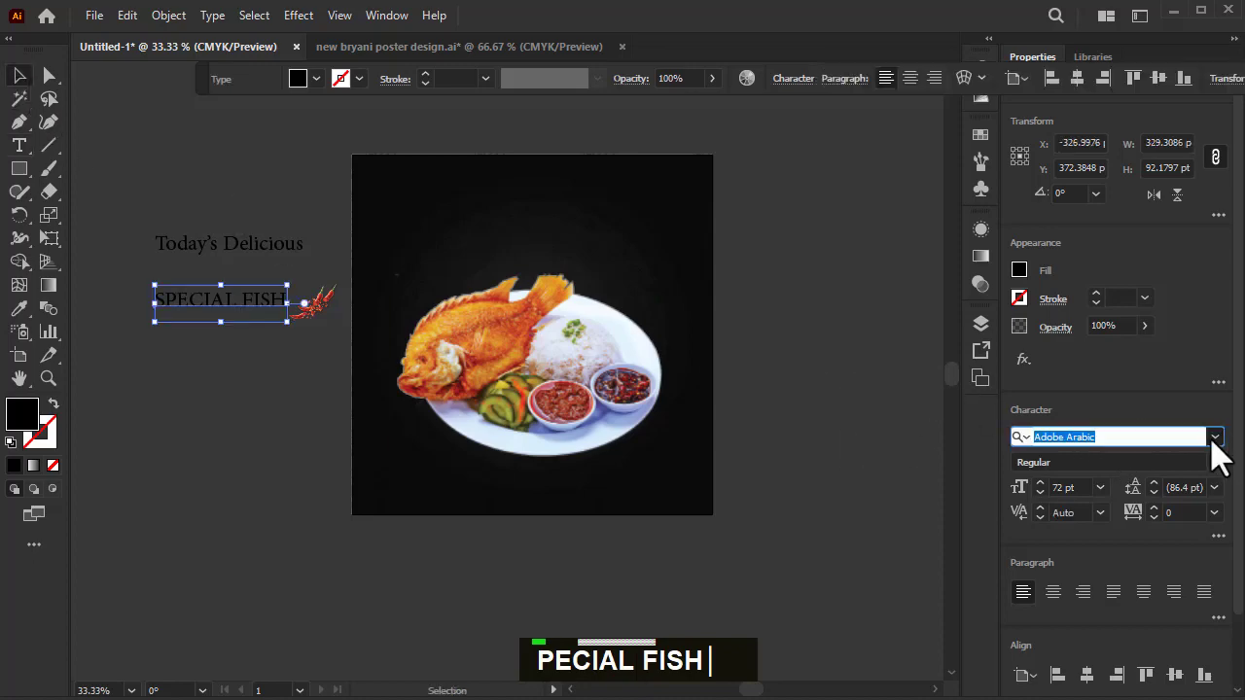
{"action": "left_click", "coordinate": [1215, 437]}
{"action": "scroll", "coordinate": [1241, 629], "scroll_direction": "up", "scroll_amount": 2}
{"action": "scroll", "coordinate": [1236, 623], "scroll_direction": "up", "scroll_amount": 5}
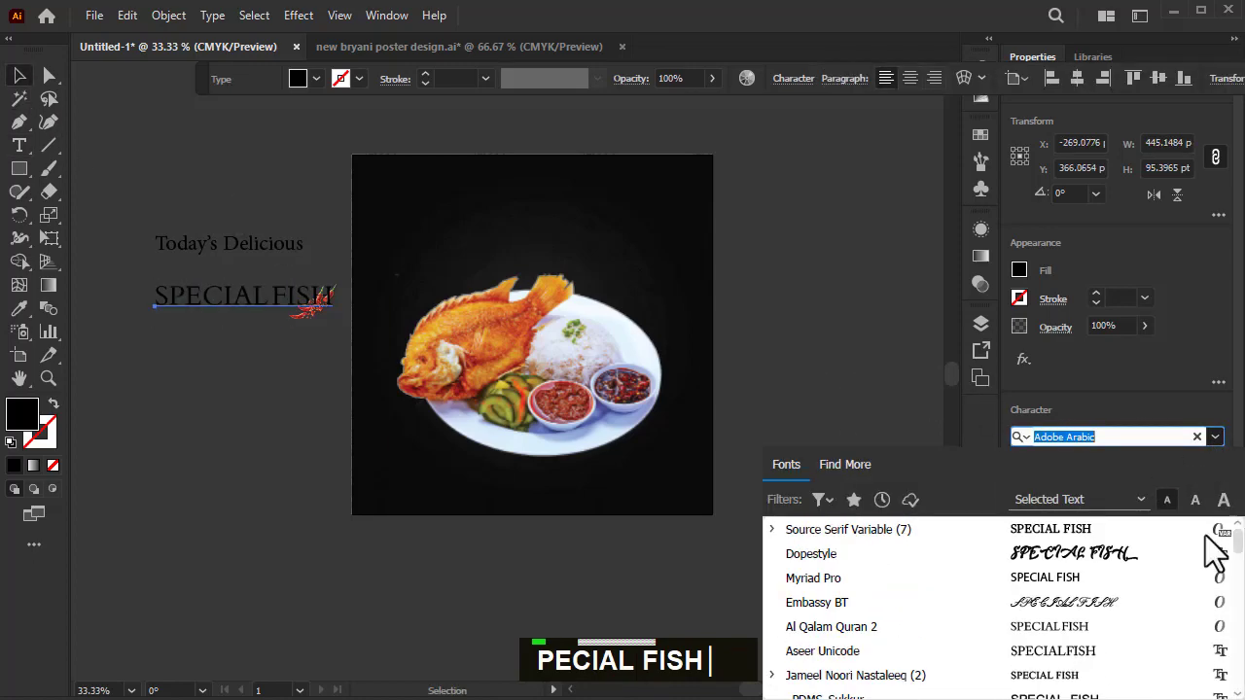
{"action": "left_click", "coordinate": [1062, 532]}
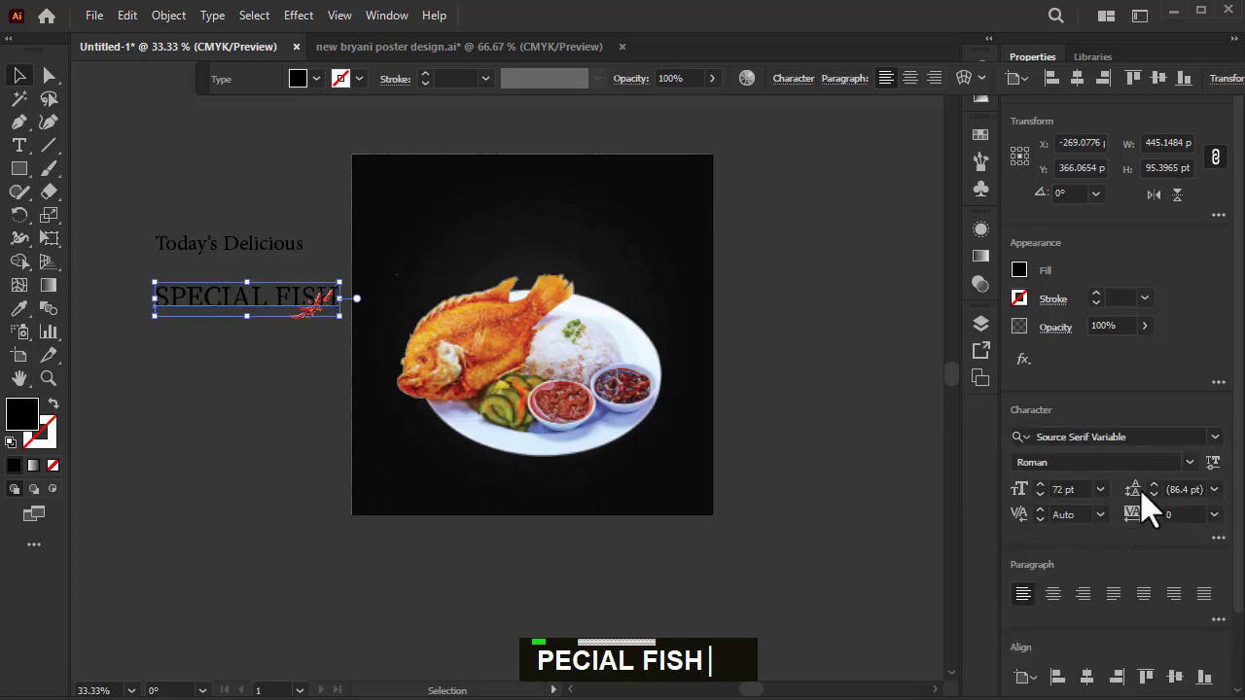
{"action": "left_click", "coordinate": [1189, 463]}
{"action": "left_click", "coordinate": [1087, 611]}
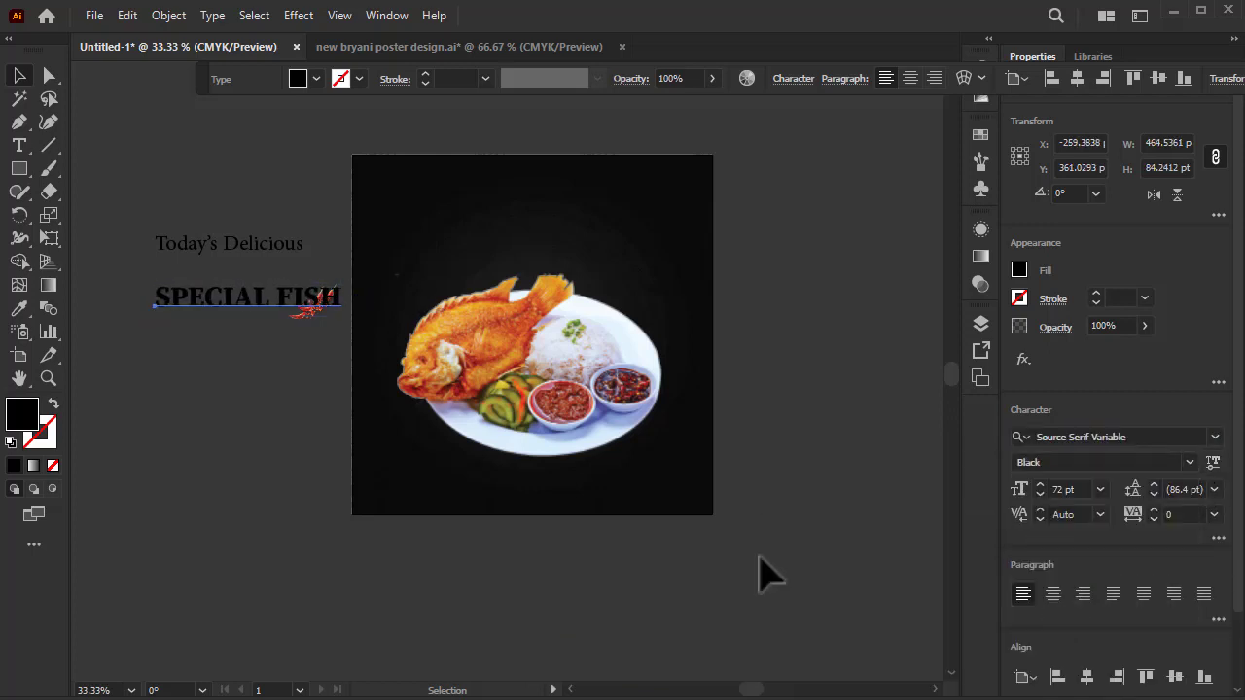
Step: Change the font of the "Today's Delicious" text to Embassy BT
{"action": "left_click", "coordinate": [245, 243]}
{"action": "left_click", "coordinate": [1069, 434]}
{"action": "type", "text": "e"}
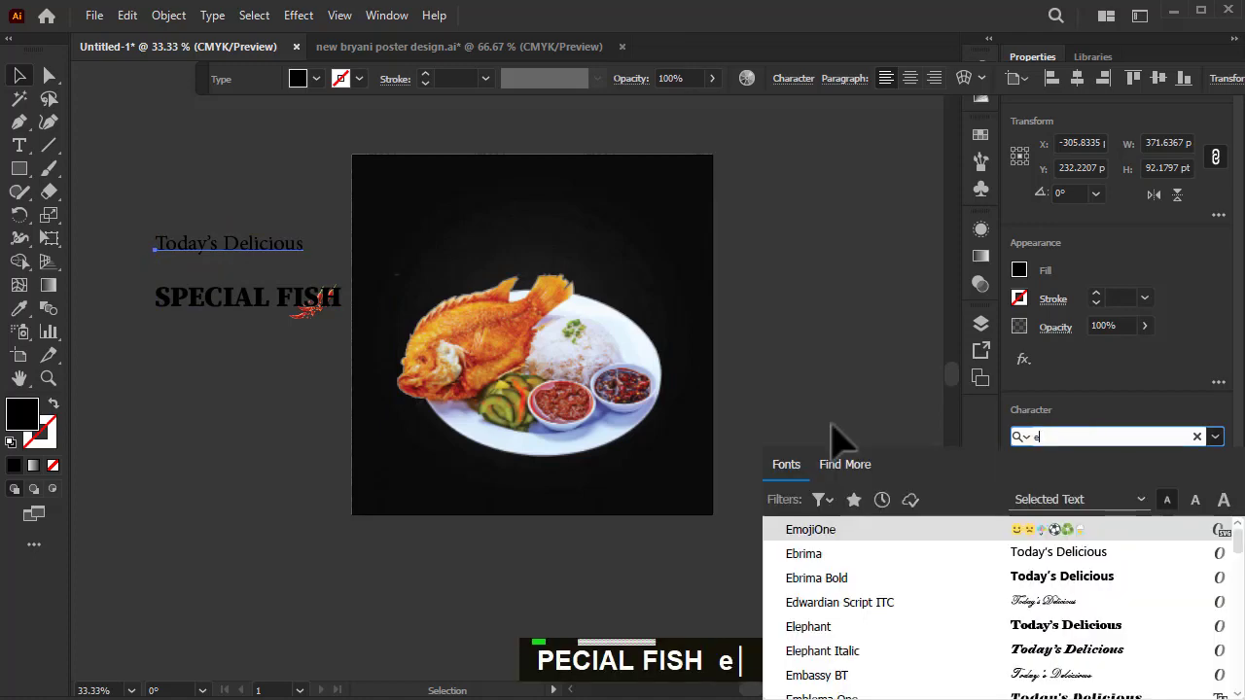
{"action": "type", "text": "nb"}
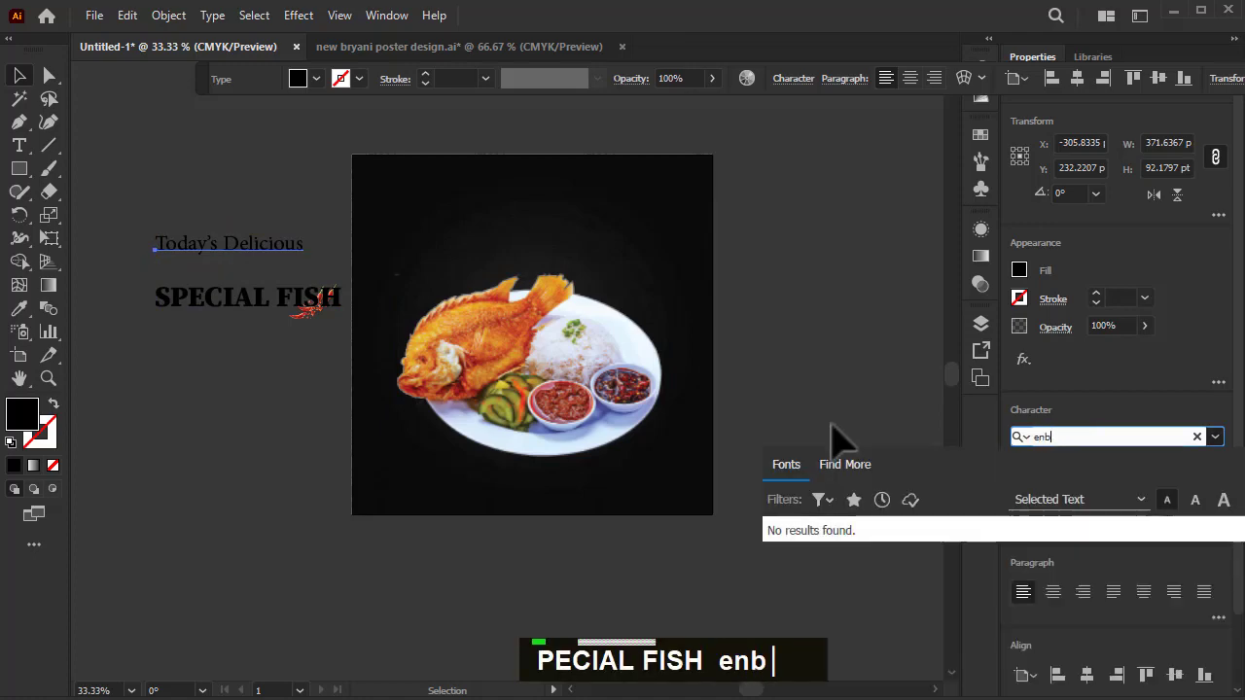
{"action": "key", "text": "BackSpace"}
{"action": "key", "text": "BackSpace"}
{"action": "type", "text": "m"}
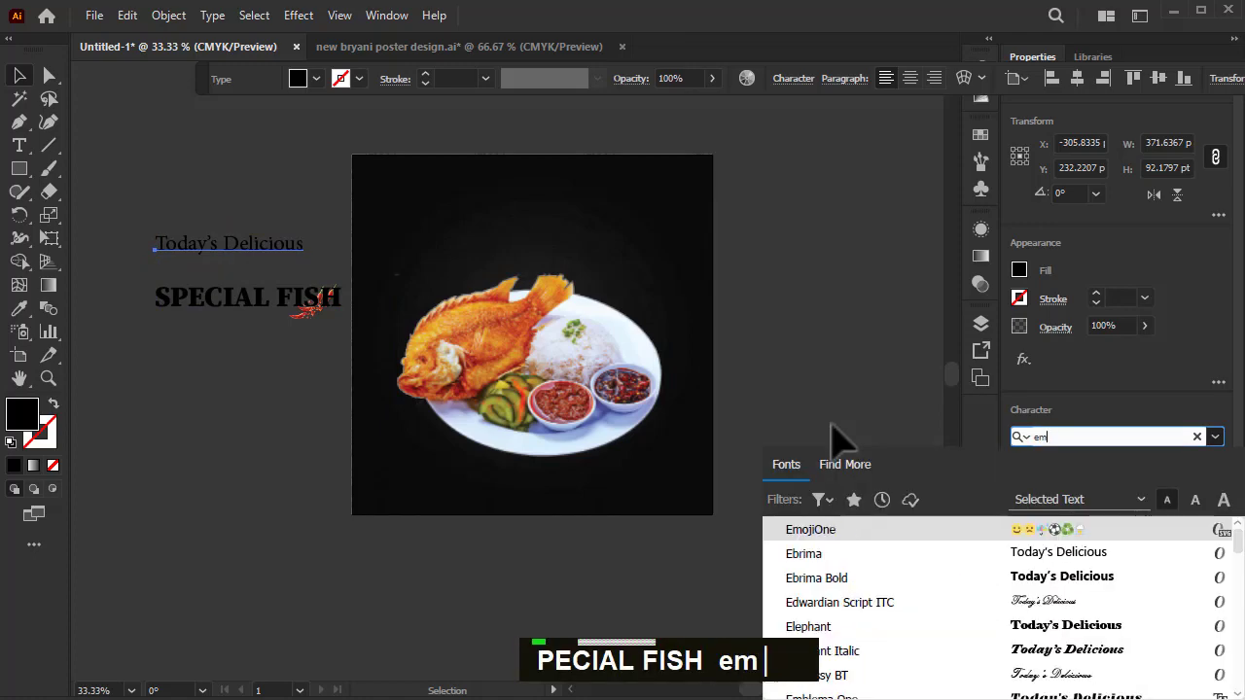
{"action": "type", "text": "ba"}
{"action": "key", "text": "Return"}
Step: Colour the "Today's Delicious" text white and the "SPECIAL FISH" text yellow
{"action": "scroll", "coordinate": [206, 315], "scroll_direction": "up", "scroll_amount": 1, "text": "alt"}
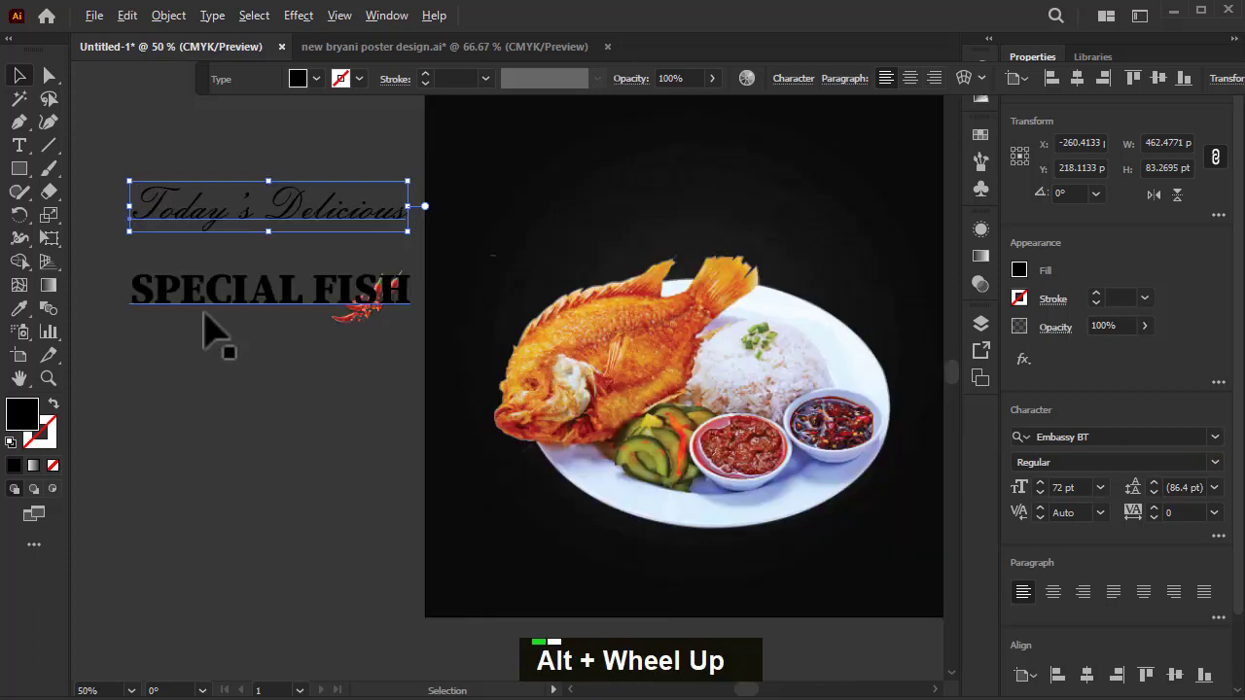
{"action": "left_click", "coordinate": [299, 80]}
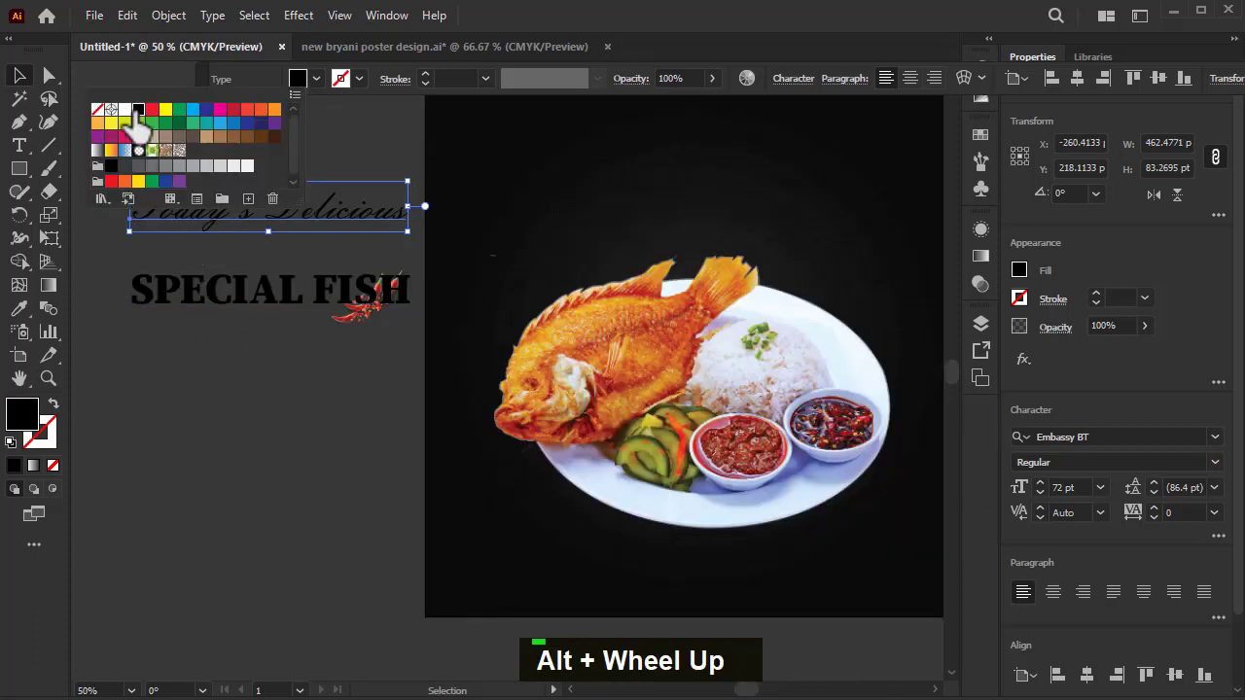
{"action": "left_click", "coordinate": [125, 110]}
{"action": "double_click", "coordinate": [301, 306]}
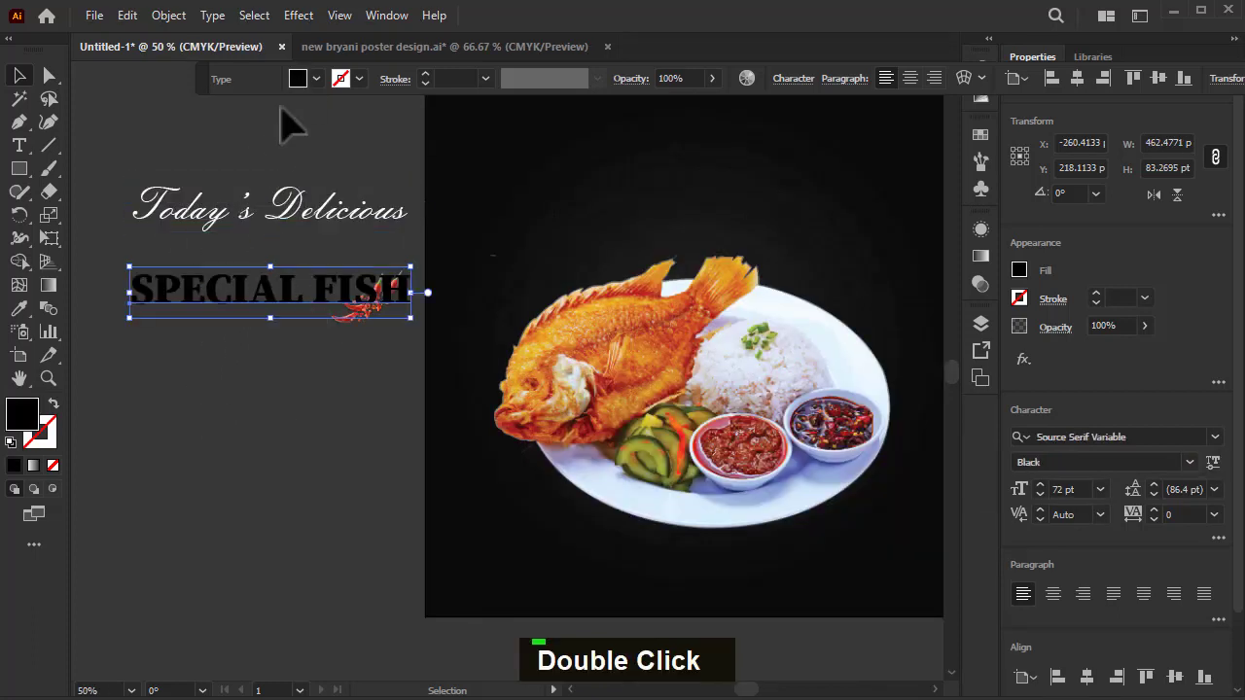
{"action": "left_click", "coordinate": [299, 79]}
{"action": "left_click", "coordinate": [165, 109]}
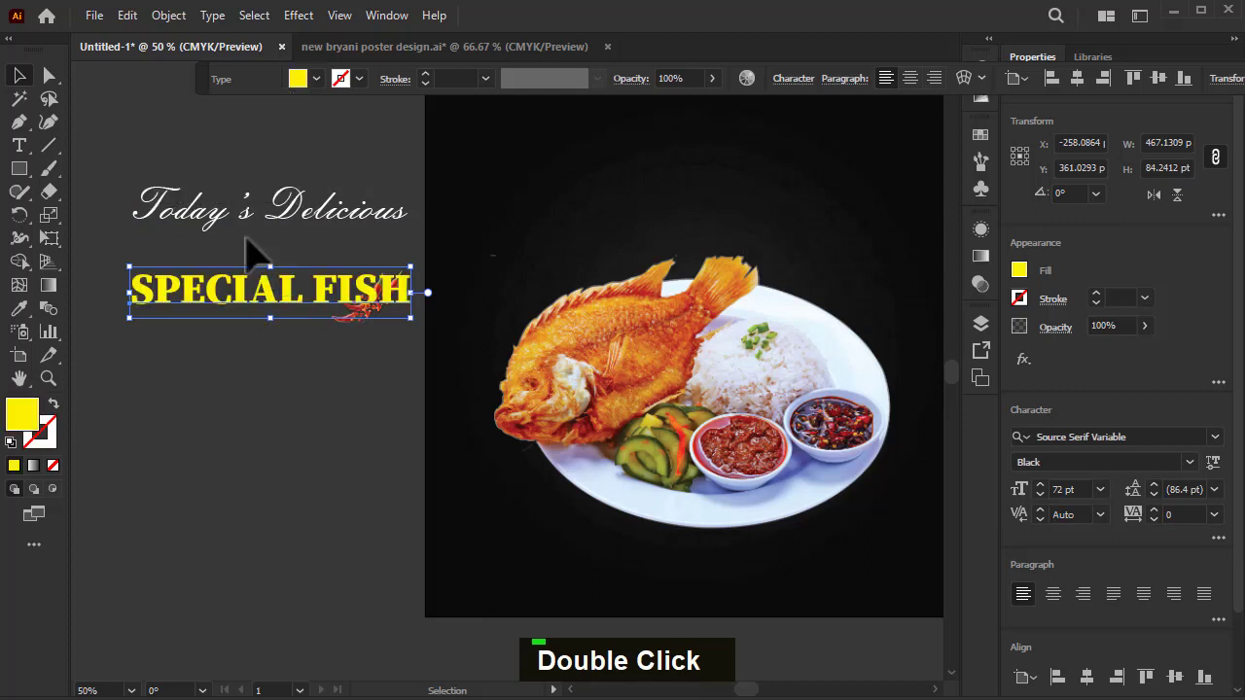
Step: Shrink "Today's Delicious", position it centred just above "SPECIAL FISH", and select both text lines together
{"action": "mouse_move", "coordinate": [239, 213]}
{"action": "left_mouse_down"}
{"action": "mouse_move", "coordinate": [431, 236]}
{"action": "mouse_move", "coordinate": [250, 226]}
{"action": "left_mouse_up"}
{"action": "left_click_drag", "start_coordinate": [422, 199], "coordinate": [358, 210]}
{"action": "scroll", "coordinate": [278, 244], "scroll_direction": "up", "scroll_amount": 1}
{"action": "left_click_drag", "start_coordinate": [282, 245], "coordinate": [286, 289]}
{"action": "left_click", "coordinate": [292, 309], "text": "shift"}
{"action": "scroll", "coordinate": [243, 433], "scroll_direction": "down", "scroll_amount": 1}
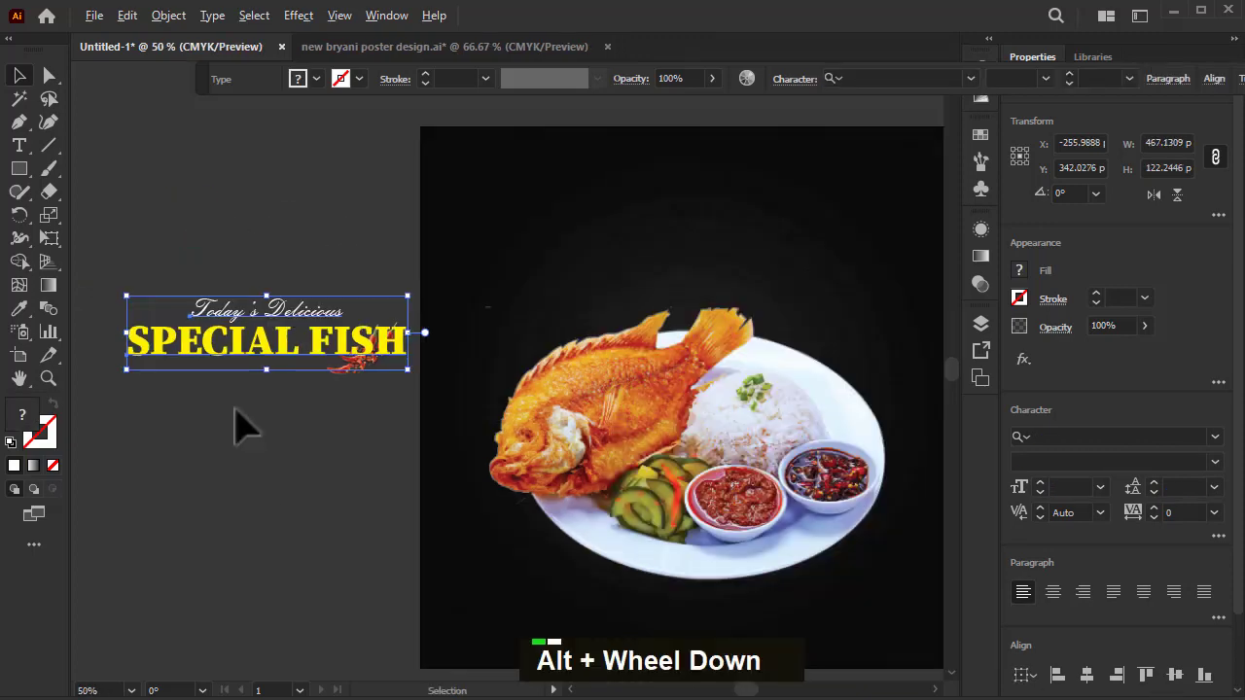
Step: Move the two headline lines onto the poster, group them, and enlarge to about 500 pt wide, centred near the poster's top
{"action": "left_click_drag", "start_coordinate": [263, 348], "coordinate": [716, 238]}
{"action": "scroll", "coordinate": [684, 255], "scroll_direction": "down", "scroll_amount": 1}
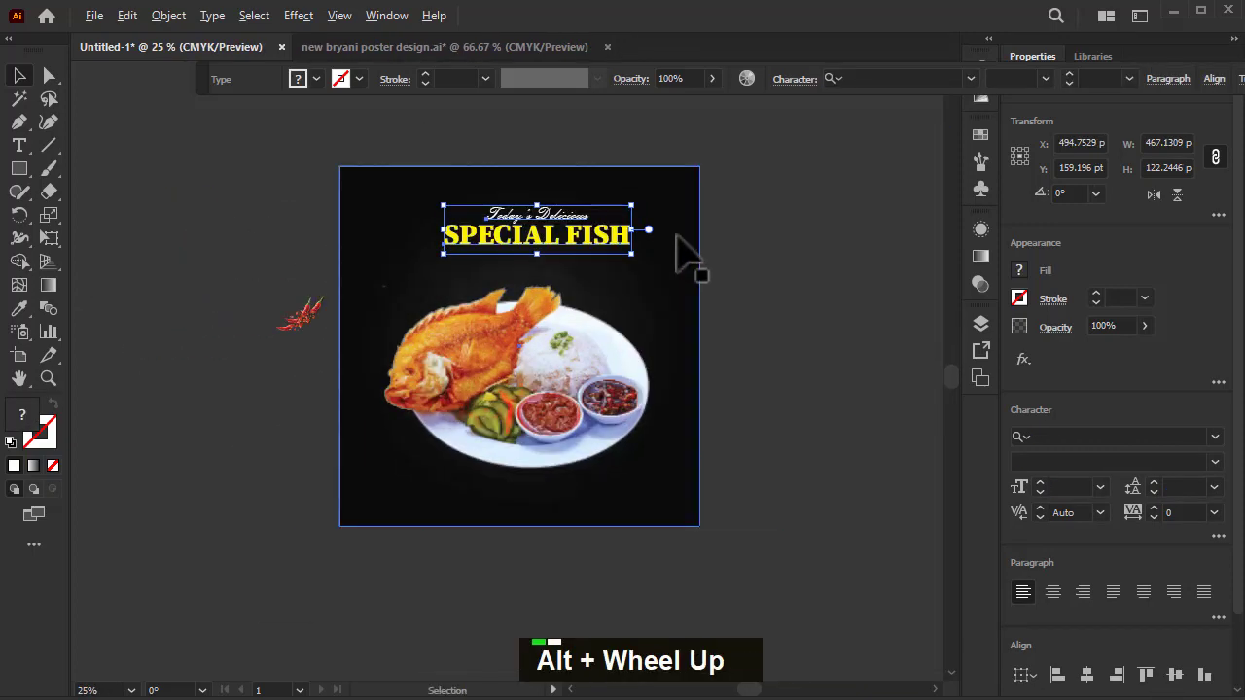
{"action": "scroll", "coordinate": [648, 239], "scroll_direction": "up", "scroll_amount": 2}
{"action": "scroll", "coordinate": [457, 257], "scroll_direction": "down", "scroll_amount": 1}
{"action": "scroll", "coordinate": [457, 258], "scroll_direction": "up", "scroll_amount": 1}
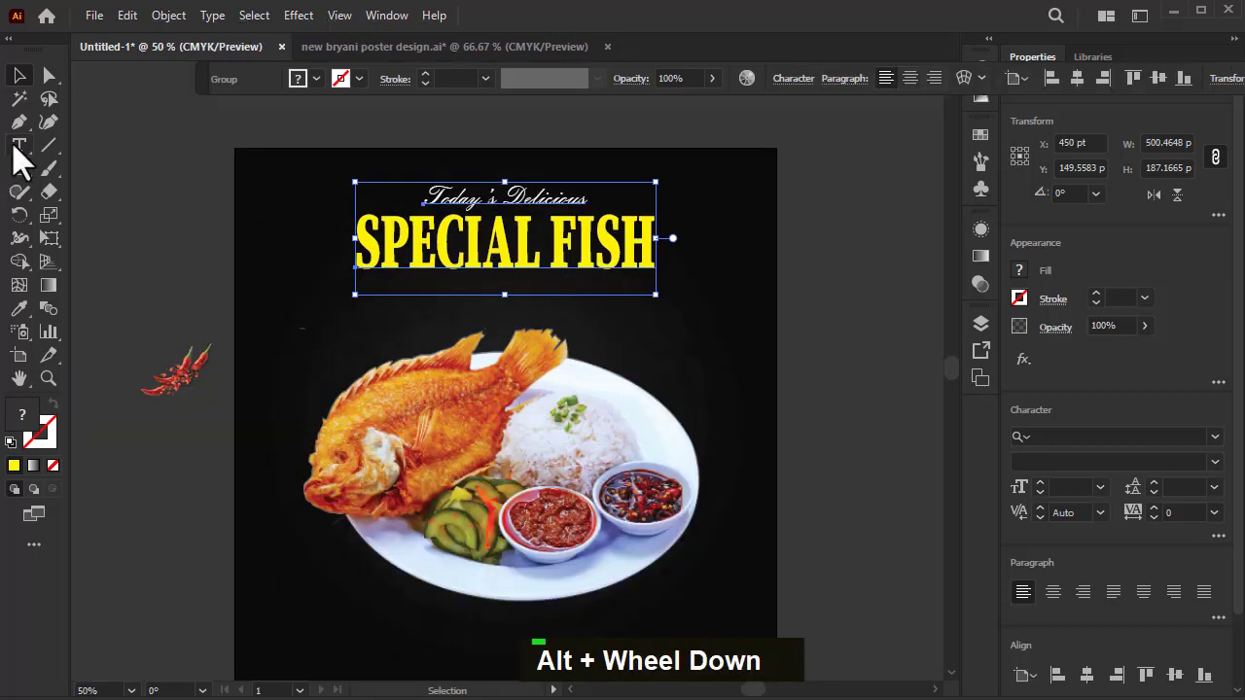
Step: Add the text "LIMITED TIME OFFER" on the empty canvas beside the poster
{"action": "left_click", "coordinate": [17, 147]}
{"action": "scroll", "coordinate": [746, 340], "scroll_direction": "down", "scroll_amount": 2}
{"action": "scroll", "coordinate": [264, 292], "scroll_direction": "up", "scroll_amount": 1}
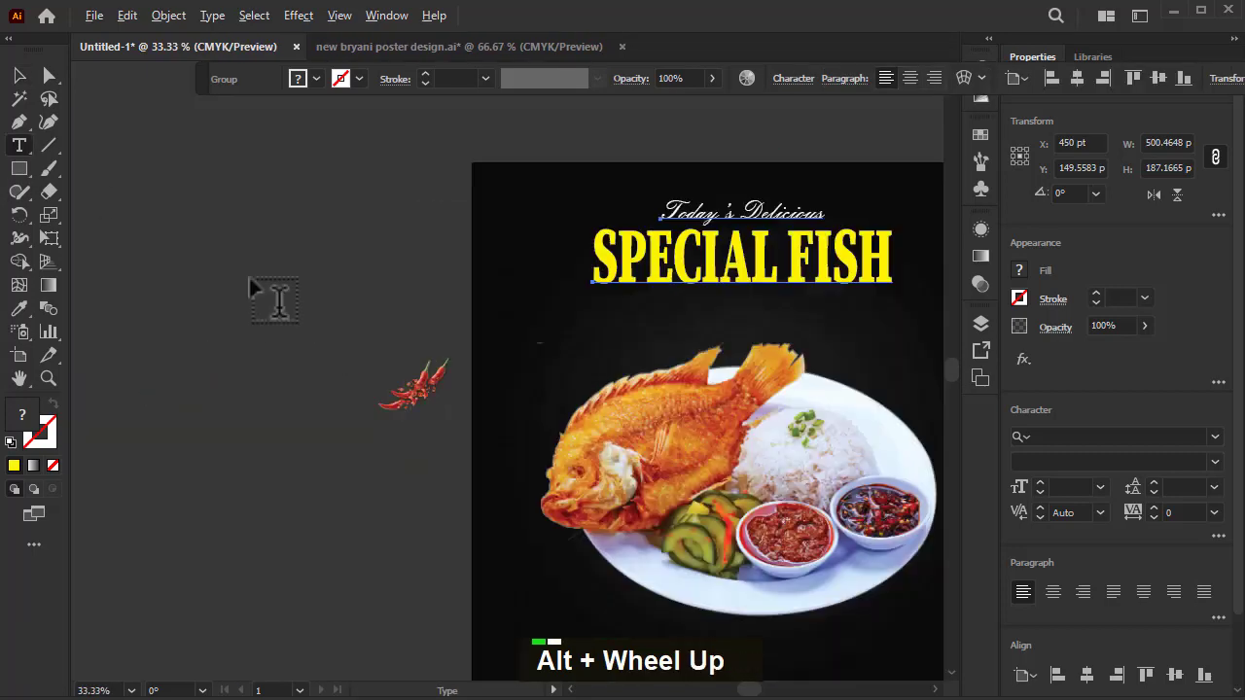
{"action": "left_click", "coordinate": [251, 248], "text": "alt"}
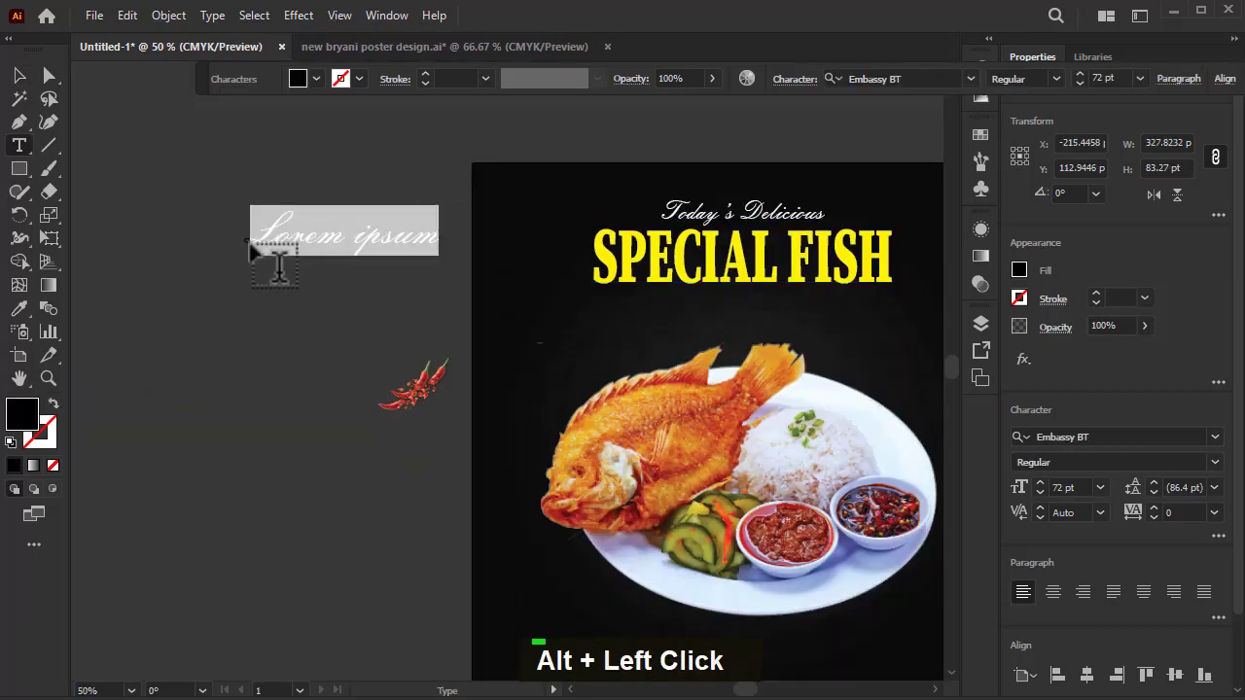
{"action": "type", "text": "LIMI"}
{"action": "key", "text": "shift+BackSpace"}
{"action": "type", "text": "MM"}
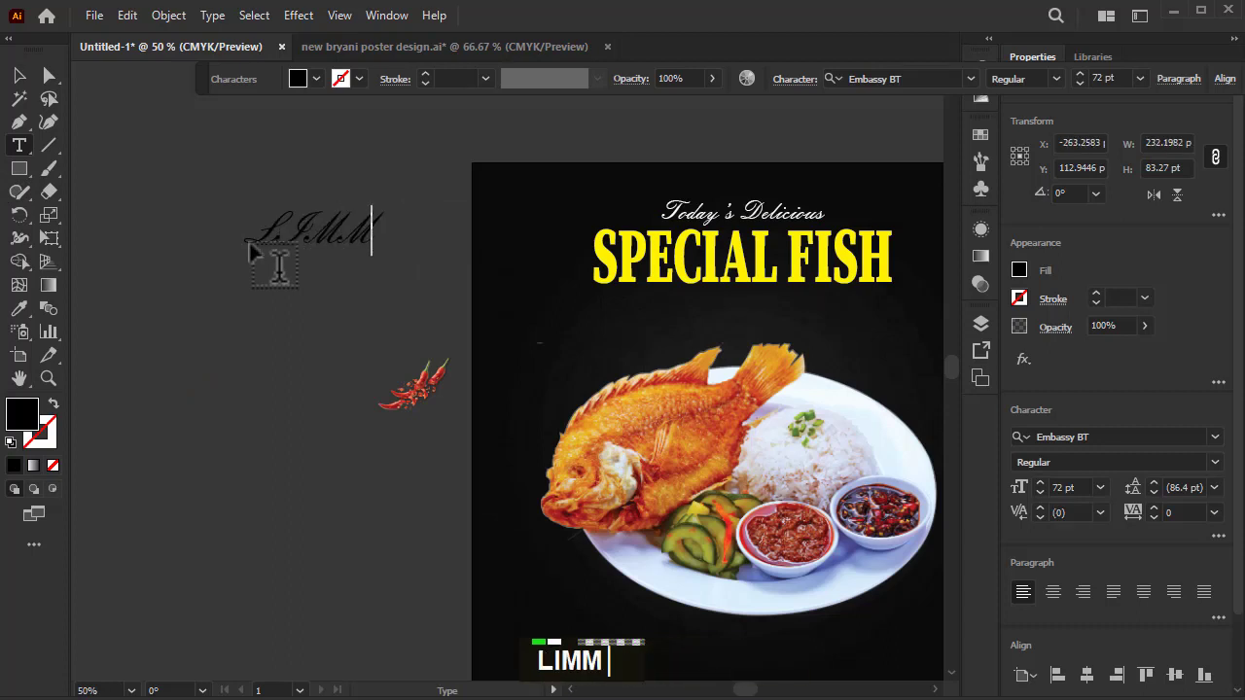
{"action": "key", "text": "shift+BackSpace"}
{"action": "type", "text": "ITED"}
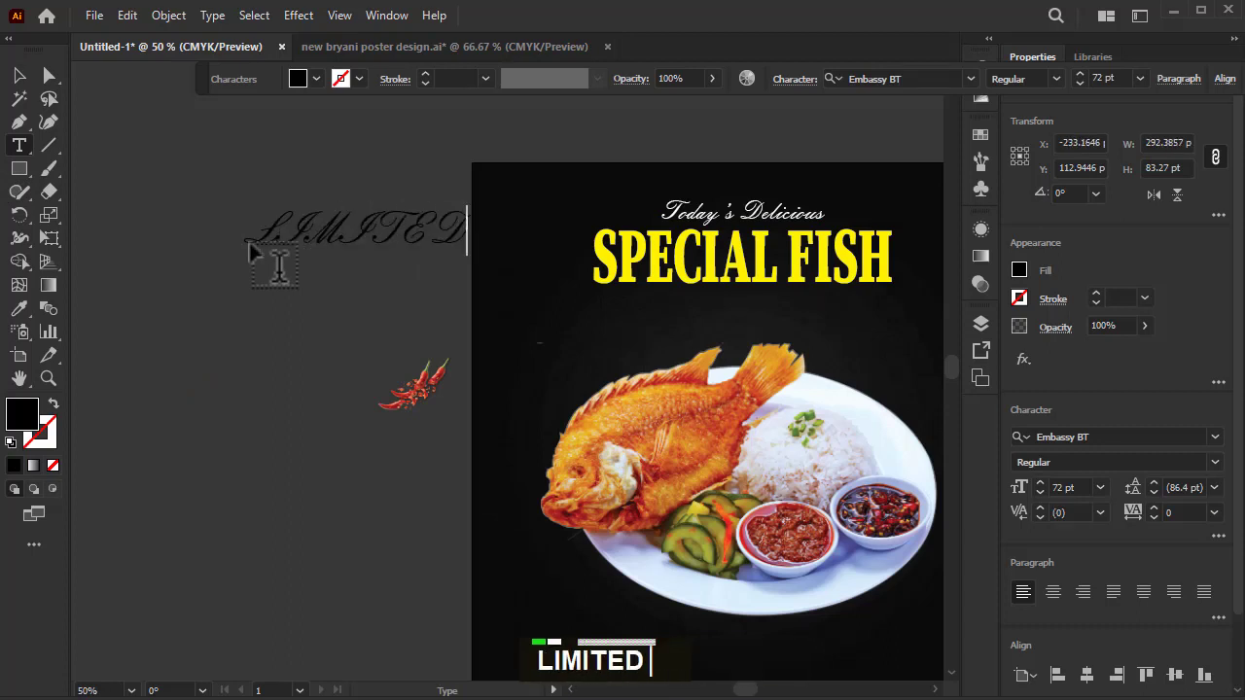
{"action": "type", "text": " TIME OFFER"}
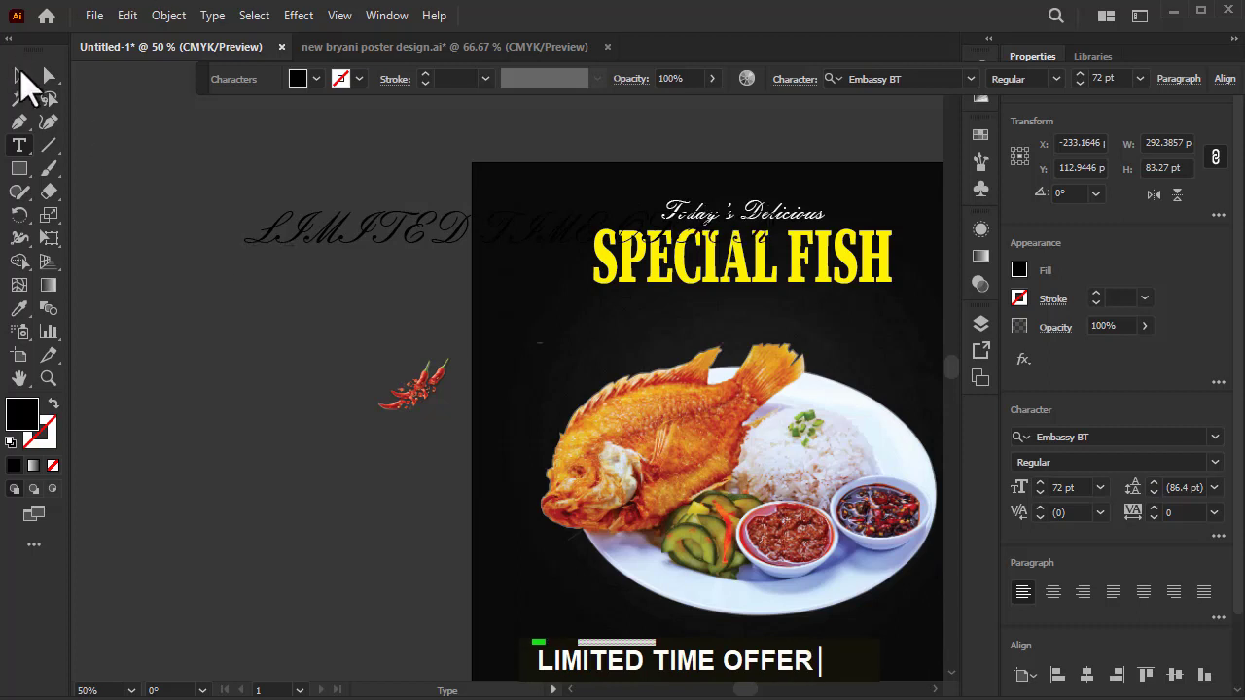
{"action": "left_click", "coordinate": [21, 72]}
Step: Set "LIMITED TIME OFFER" in the Myriad Pro font and shrink it to about 35 pt
{"action": "left_click", "coordinate": [1065, 437]}
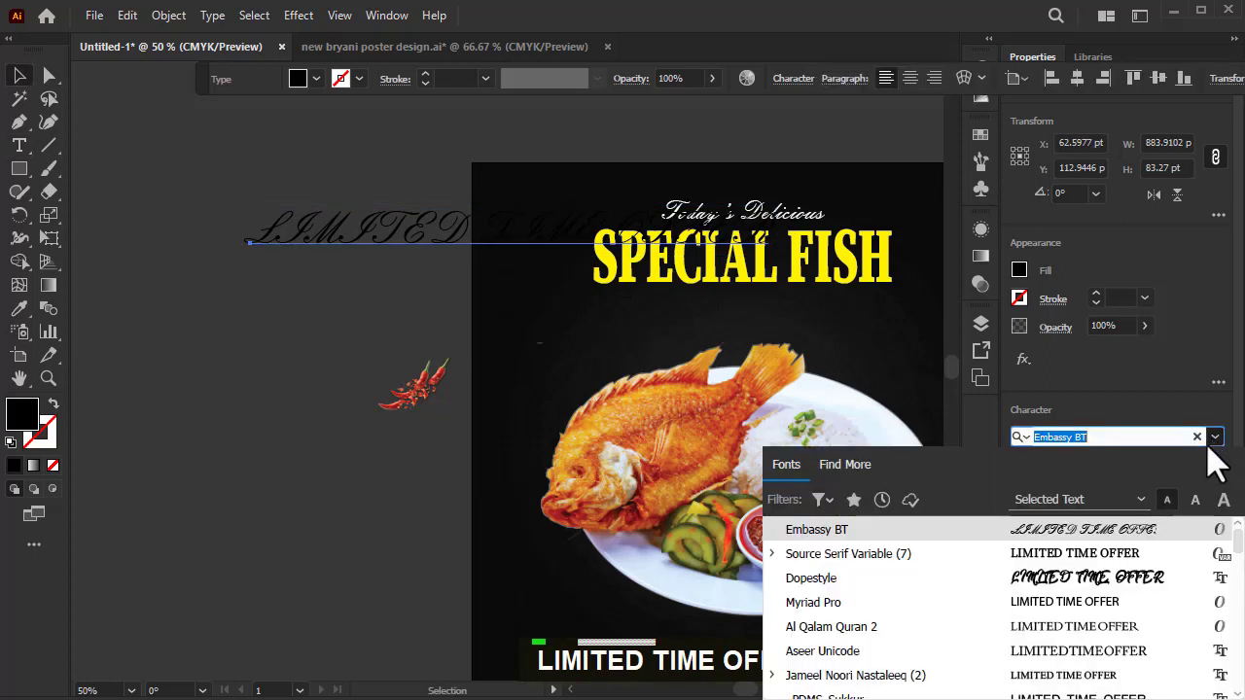
{"action": "left_click", "coordinate": [1092, 604]}
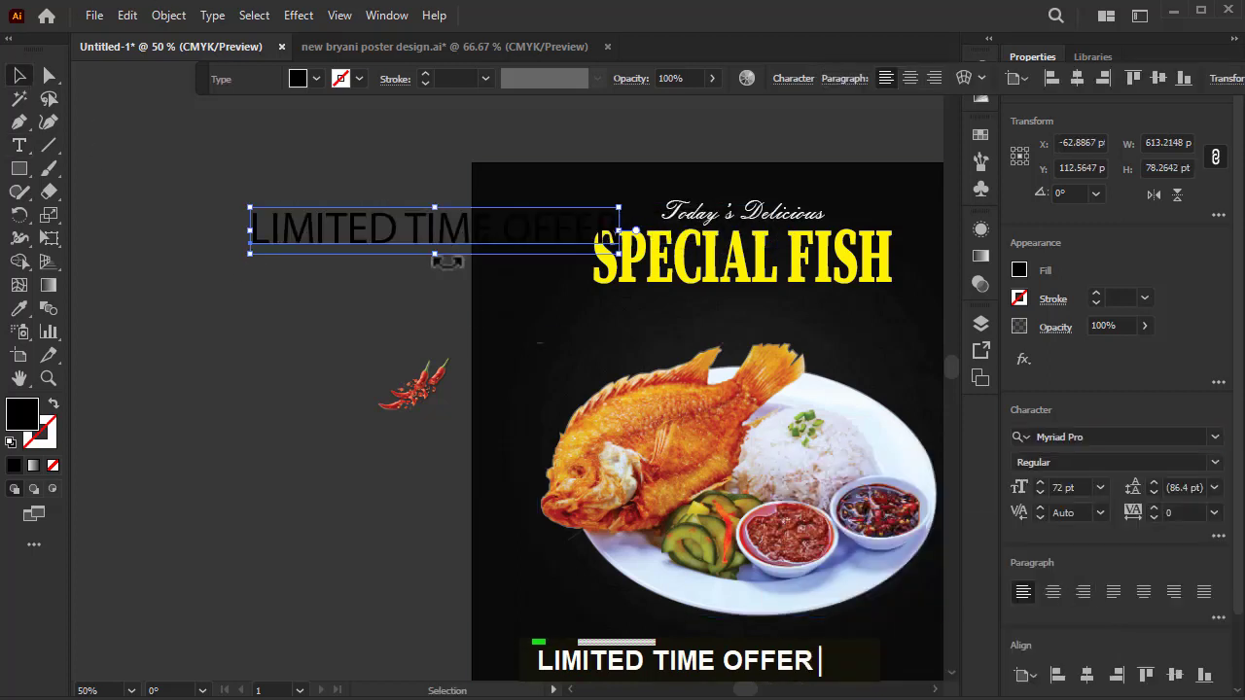
{"action": "left_click", "coordinate": [574, 229], "text": "shift"}
{"action": "mouse_move", "coordinate": [587, 238]}
{"action": "left_mouse_down"}
{"action": "mouse_move", "coordinate": [566, 227]}
{"action": "mouse_move", "coordinate": [576, 236]}
{"action": "left_mouse_up"}
Step: Colour "LIMITED TIME OFFER" white and position it centred directly beneath "SPECIAL FISH"
{"action": "left_click", "coordinate": [307, 78]}
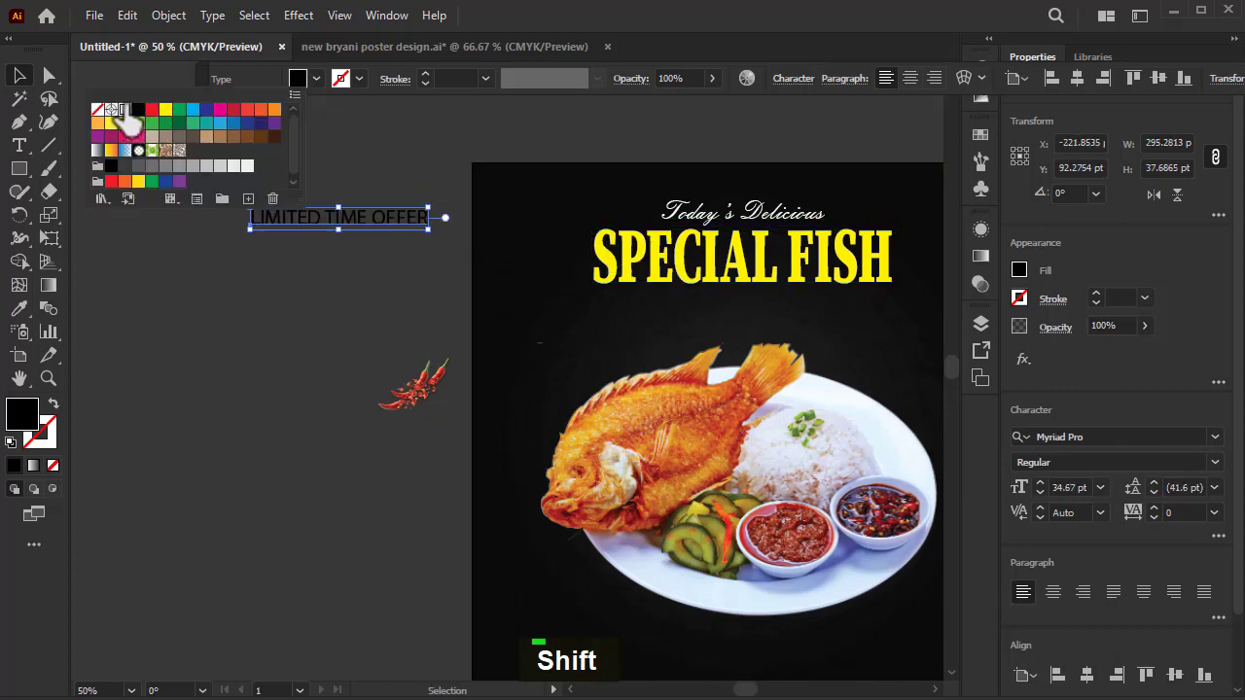
{"action": "left_click", "coordinate": [124, 110]}
{"action": "left_click_drag", "start_coordinate": [341, 238], "coordinate": [768, 313]}
{"action": "scroll", "coordinate": [768, 314], "scroll_direction": "down", "scroll_amount": 1, "text": "alt"}
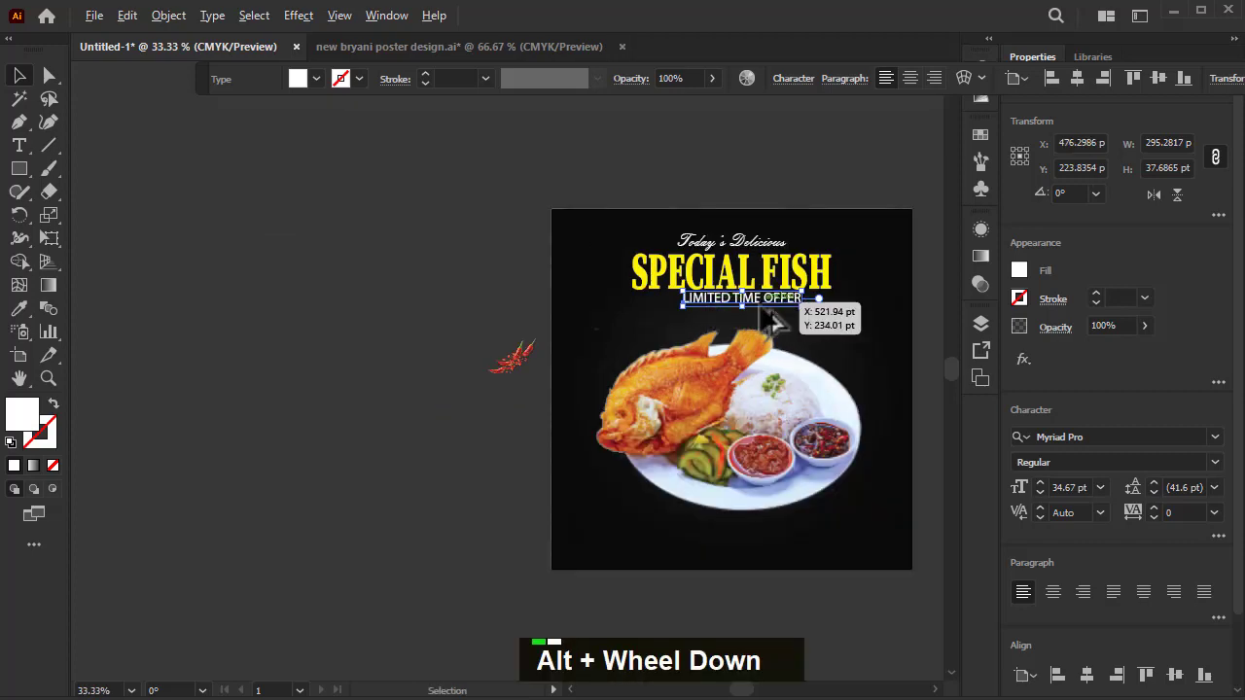
{"action": "scroll", "coordinate": [768, 321], "scroll_direction": "up", "scroll_amount": 1, "text": "alt"}
Step: Group the "LIMITED TIME OFFER" line with the headline above it
{"action": "left_click", "coordinate": [523, 280], "text": "shift"}
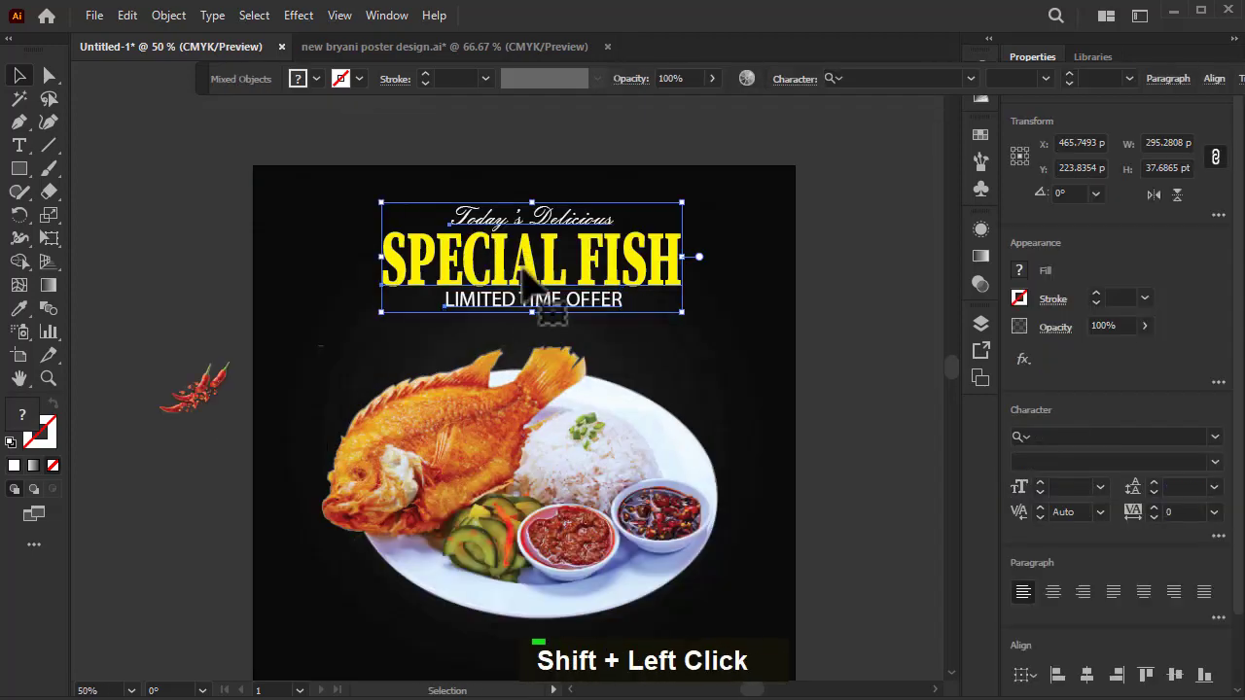
{"action": "key", "text": "ctrl"}
{"action": "key", "text": "ctrl"}
{"action": "key", "text": "ctrl+g"}
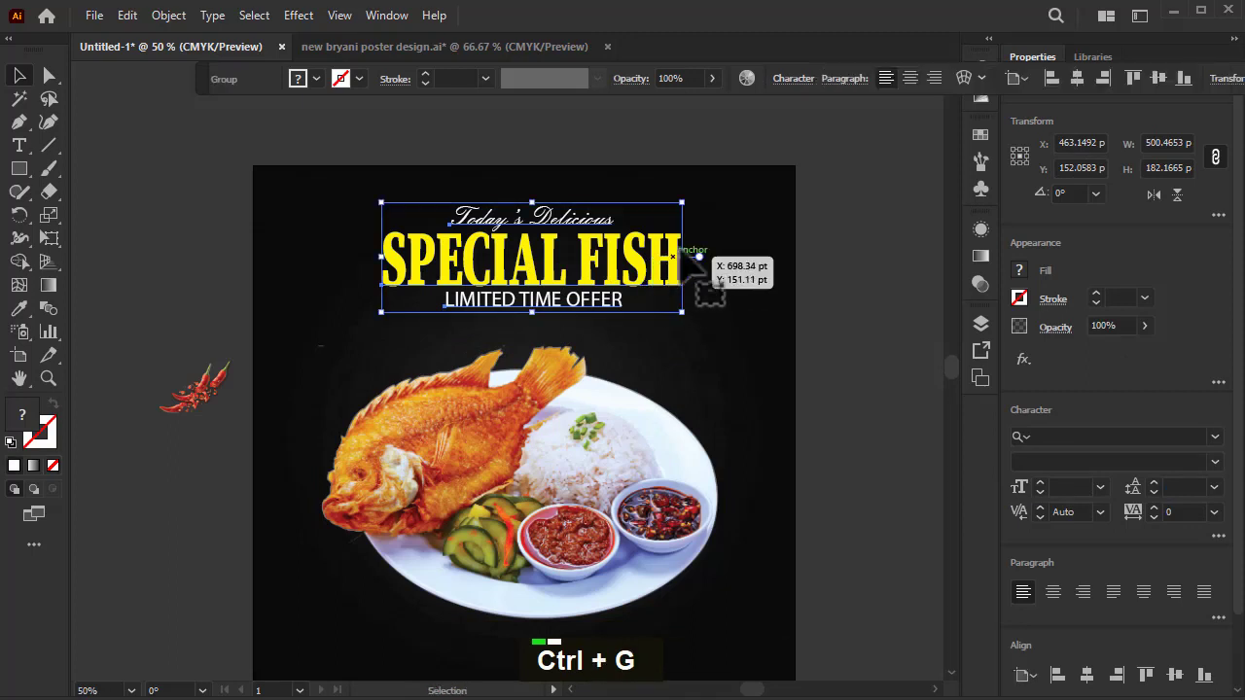
Step: Enlarge the headline group, rotate it about 5° counter-clockwise, and position it just above the fish plate
{"action": "scroll", "coordinate": [618, 272], "scroll_direction": "down", "scroll_amount": 1, "text": "alt"}
{"action": "left_click", "coordinate": [319, 244]}
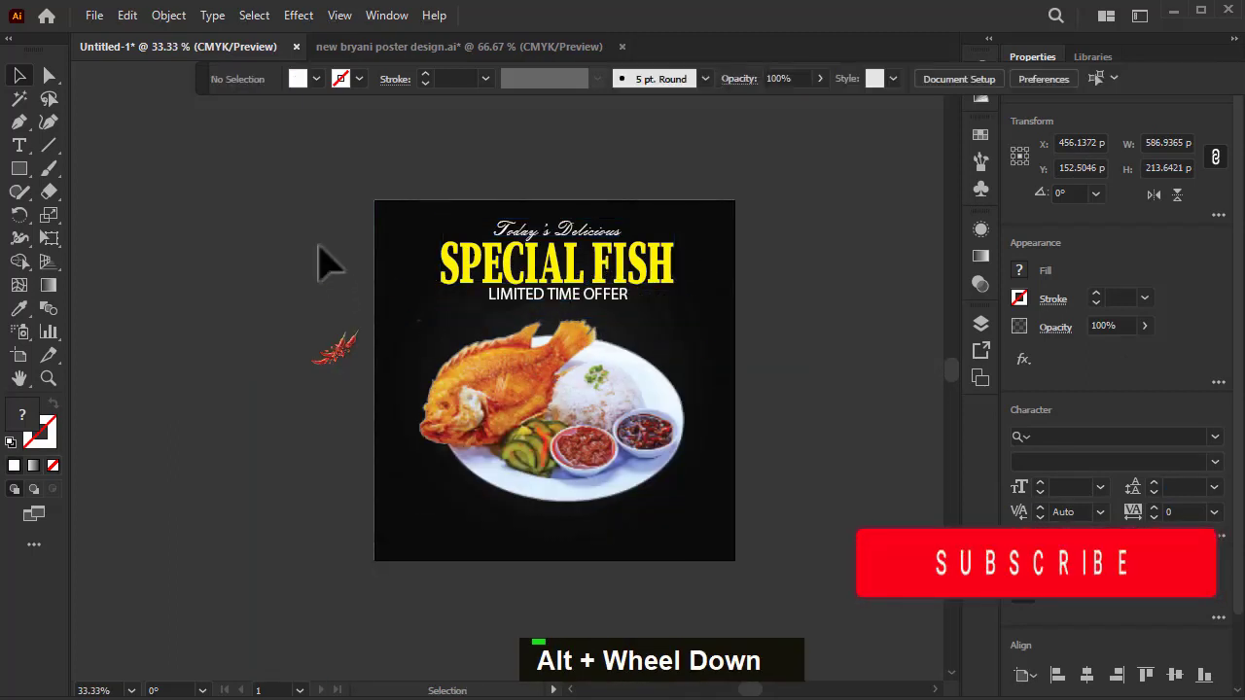
{"action": "left_click", "coordinate": [506, 254]}
{"action": "left_click_drag", "start_coordinate": [688, 214], "coordinate": [683, 203]}
{"action": "left_click_drag", "start_coordinate": [585, 280], "coordinate": [575, 288]}
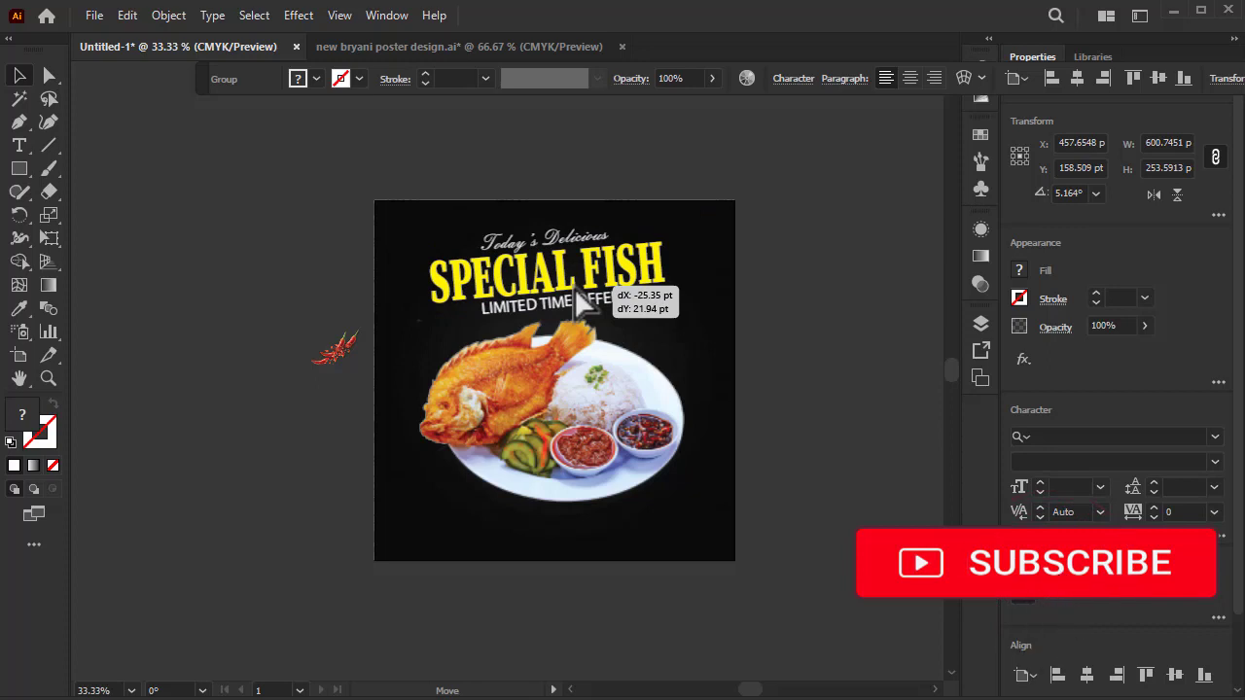
{"action": "scroll", "coordinate": [510, 309], "scroll_direction": "down", "scroll_amount": 2}
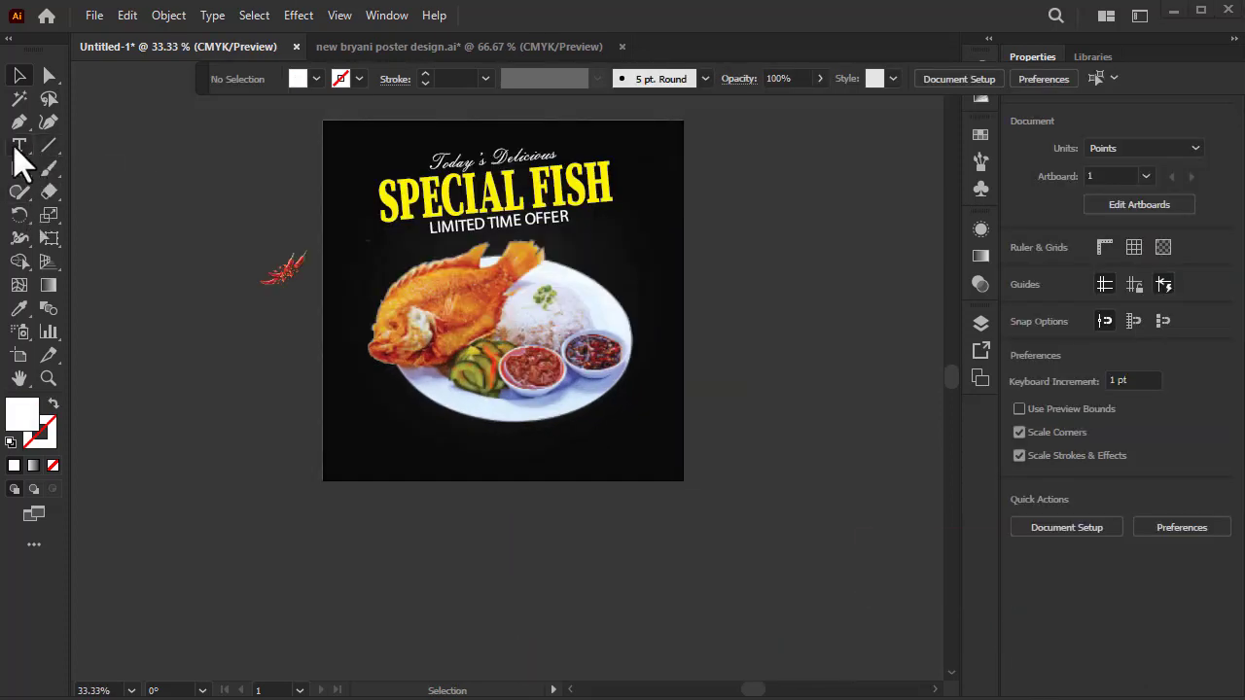
Step: Add the text "FREE HOME" on the empty canvas below the poster's lower-left corner
{"action": "left_click", "coordinate": [17, 148]}
{"action": "left_click", "coordinate": [237, 521]}
{"action": "type", "text": "FR"}
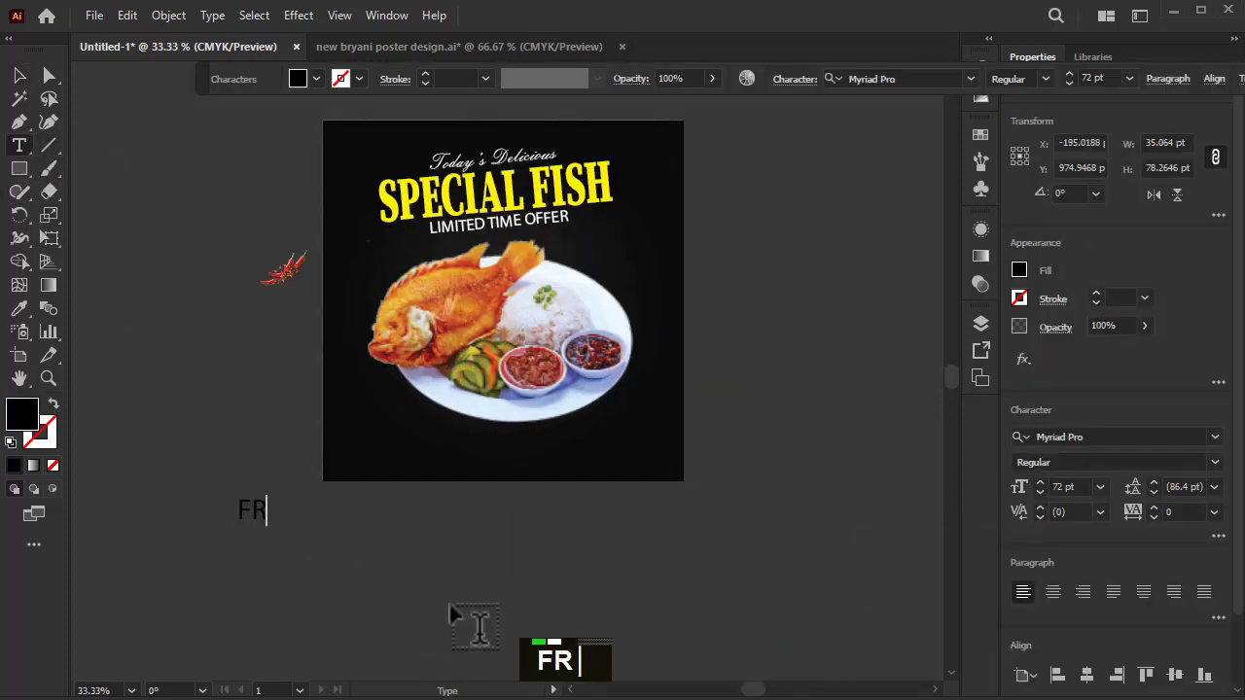
{"action": "type", "text": "EE HOME"}
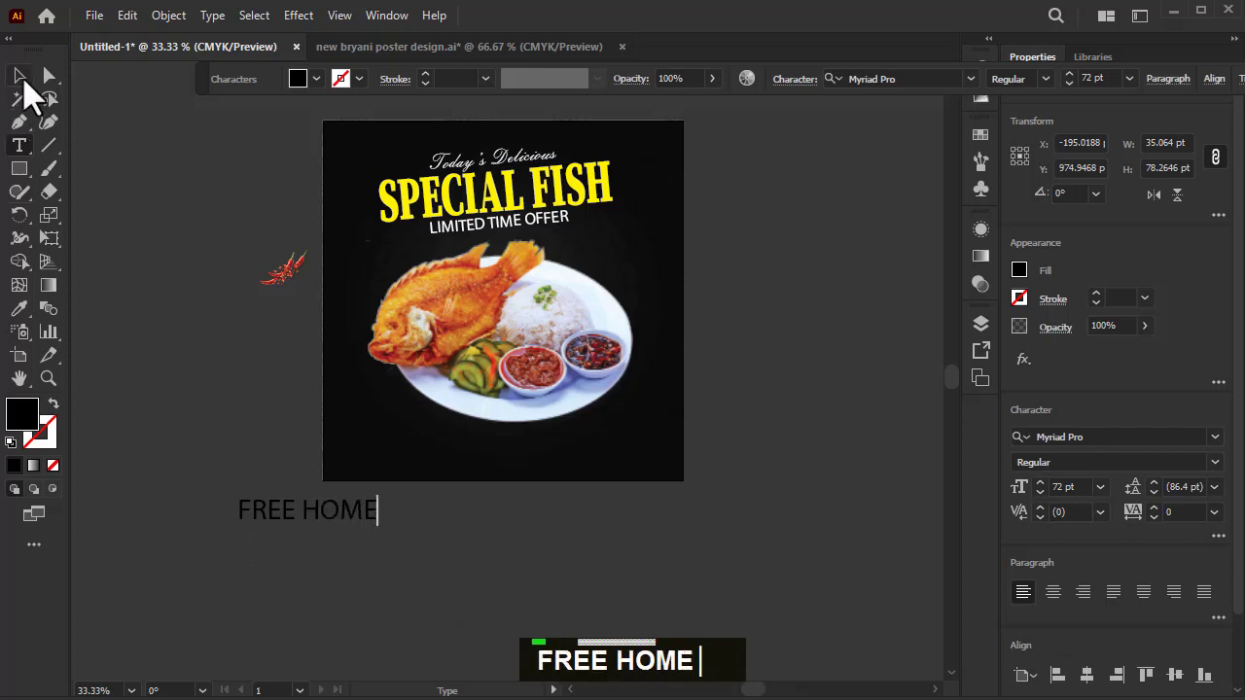
{"action": "left_click", "coordinate": [21, 76]}
Step: Duplicate the "FREE HOME" text directly below itself and change the copy to "DELIVERY"
{"action": "left_click_drag", "start_coordinate": [335, 526], "coordinate": [334, 555]}
{"action": "double_click", "coordinate": [334, 554]}
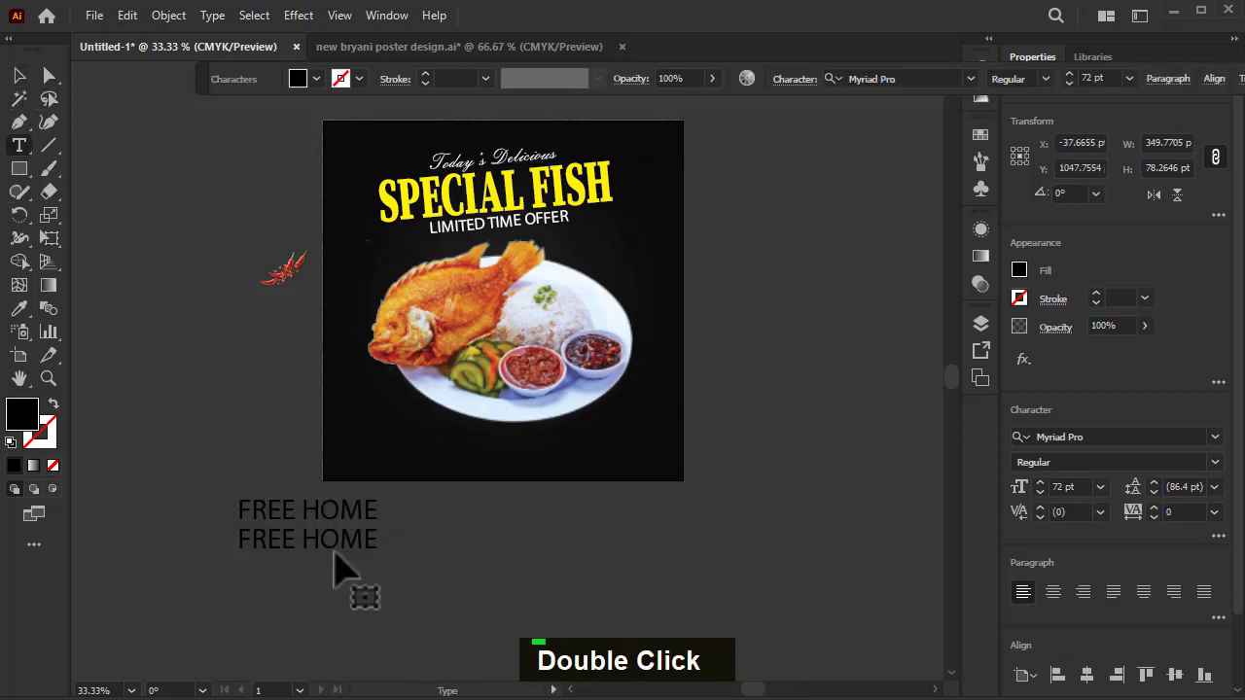
{"action": "triple_click", "coordinate": [334, 555]}
{"action": "type", "text": "DE"}
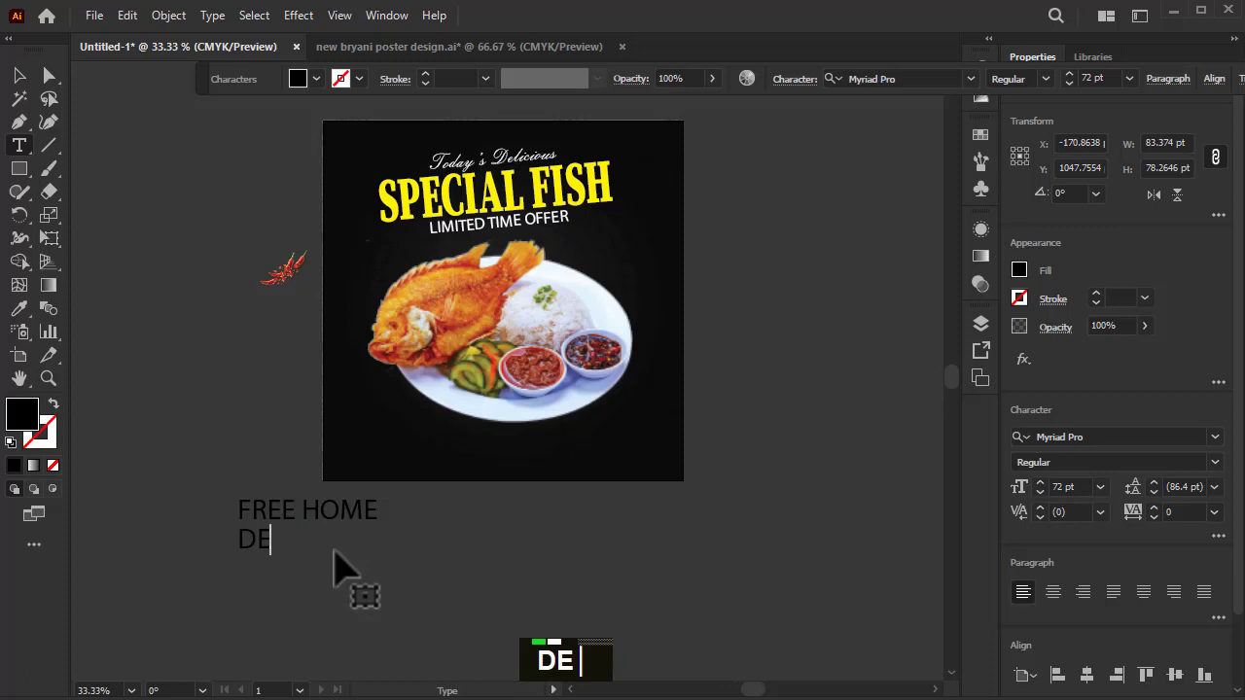
{"action": "type", "text": "LIVERY"}
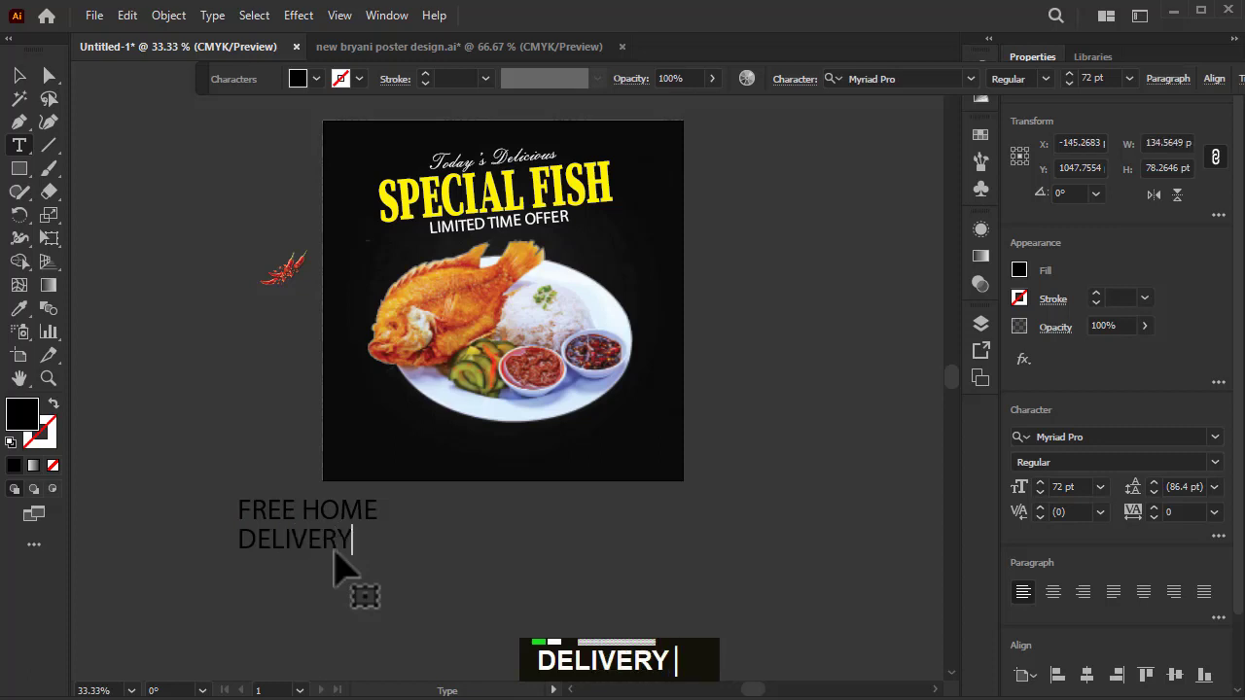
{"action": "left_click", "coordinate": [20, 76]}
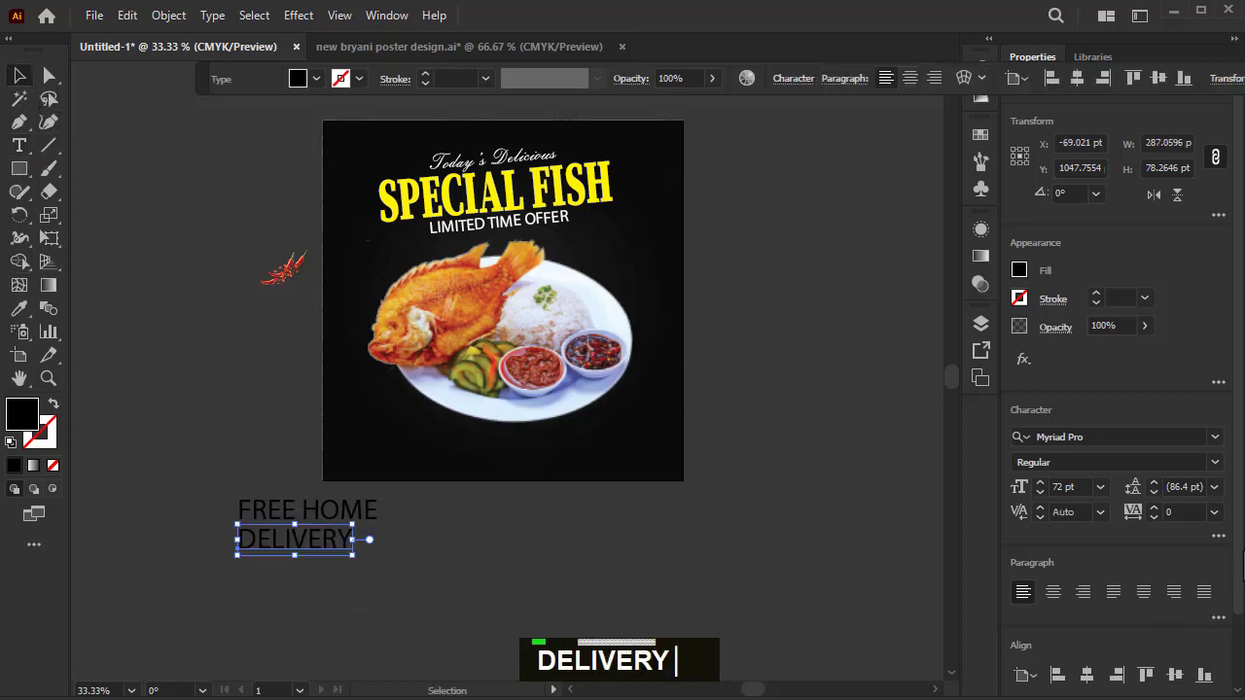
Step: Set the "DELIVERY" text in the Montserrat Black font
{"action": "left_click", "coordinate": [1215, 462]}
{"action": "left_click", "coordinate": [1134, 481]}
{"action": "double_click", "coordinate": [1061, 436]}
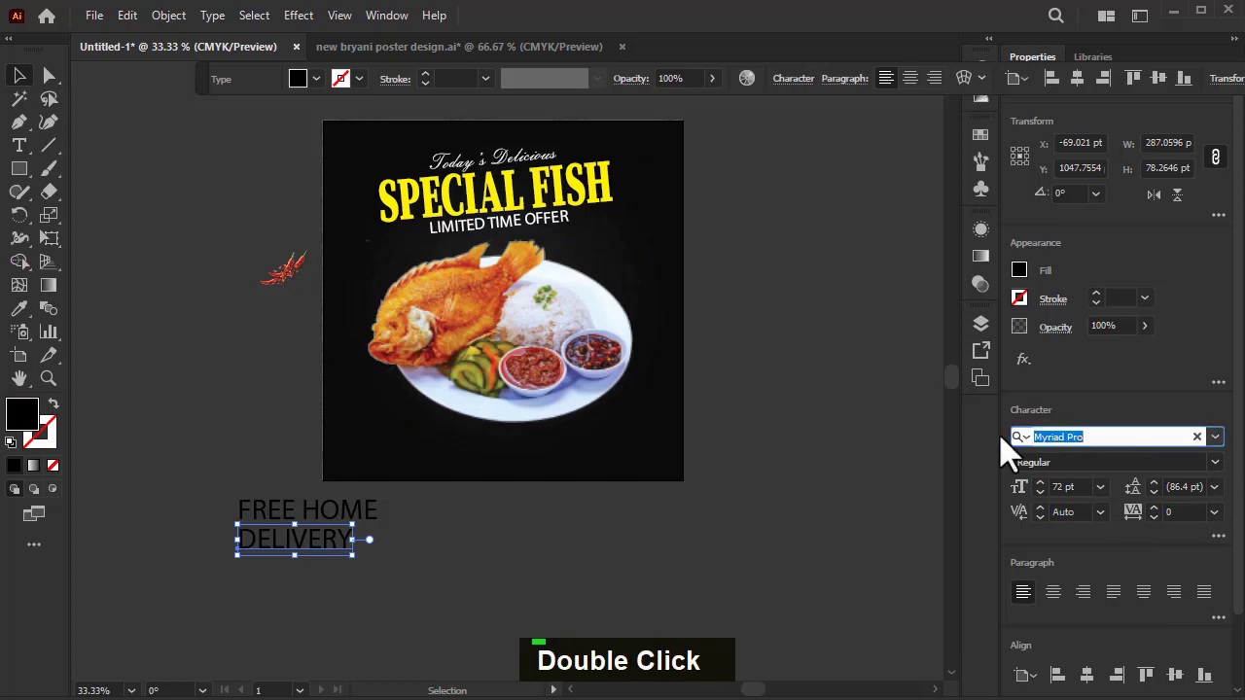
{"action": "type", "text": "mon"}
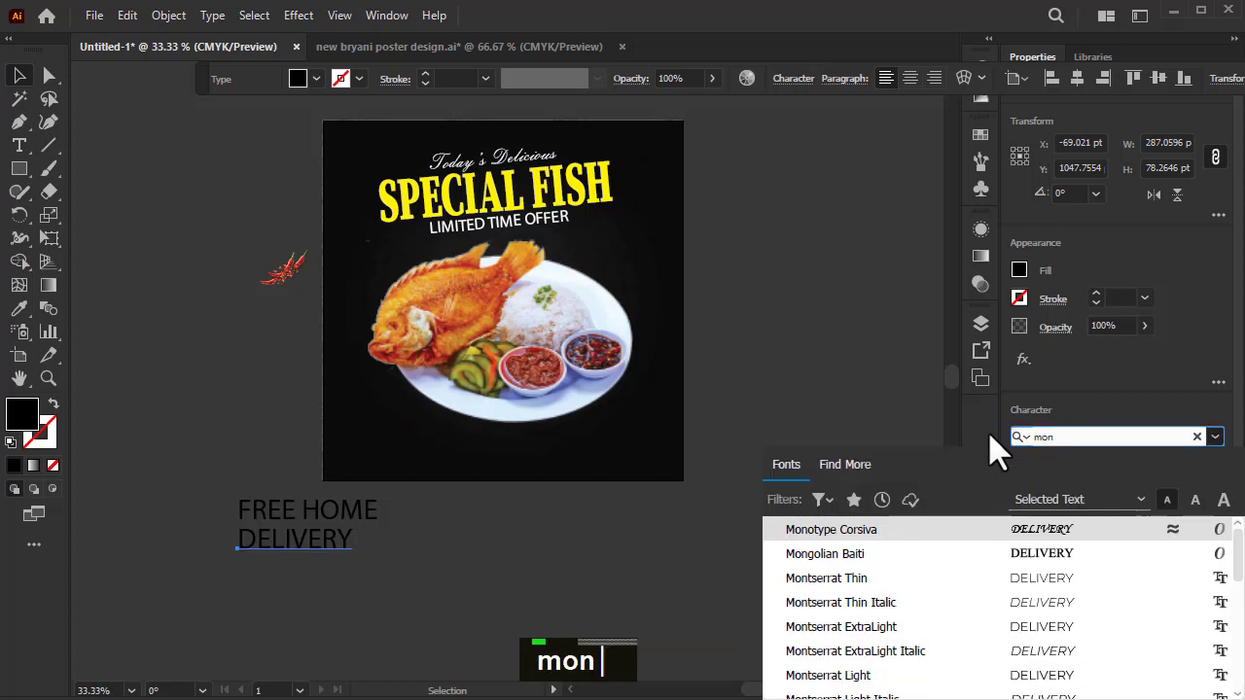
{"action": "type", "text": "t"}
{"action": "scroll", "coordinate": [1020, 587], "scroll_direction": "down", "scroll_amount": 5}
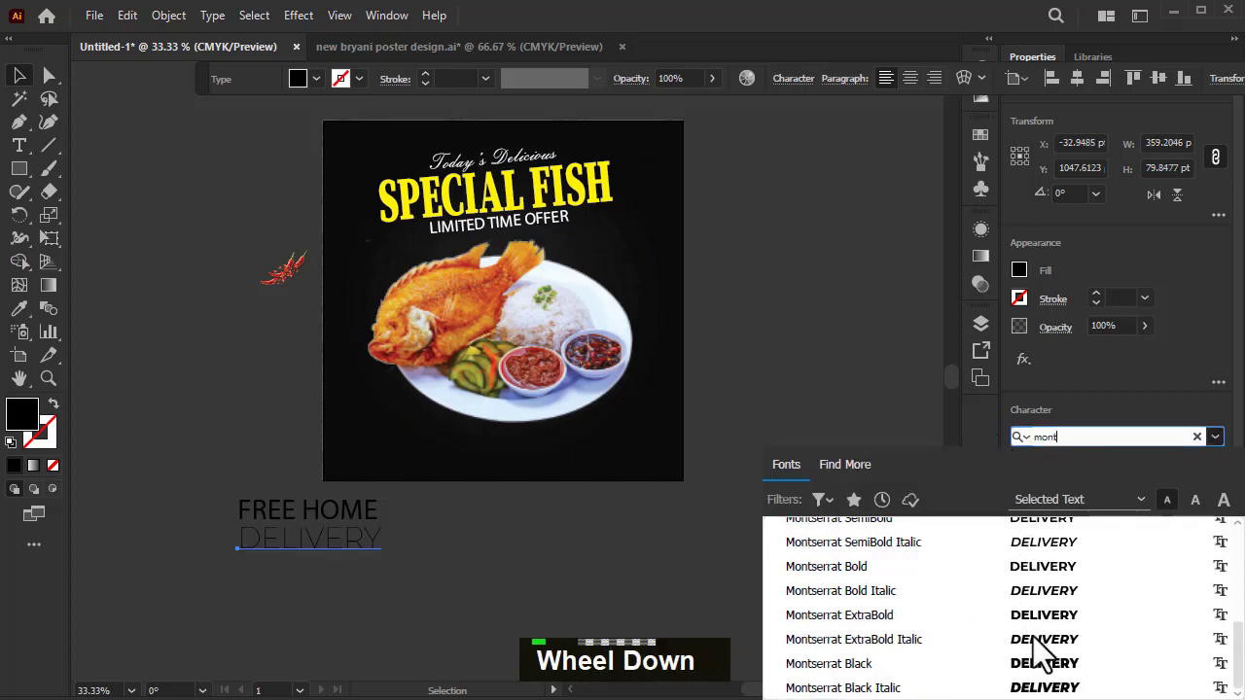
{"action": "left_click", "coordinate": [1044, 671]}
Step: Enlarge "DELIVERY" to about 87 pt and colour it yellow
{"action": "left_click", "coordinate": [407, 556], "text": "shift"}
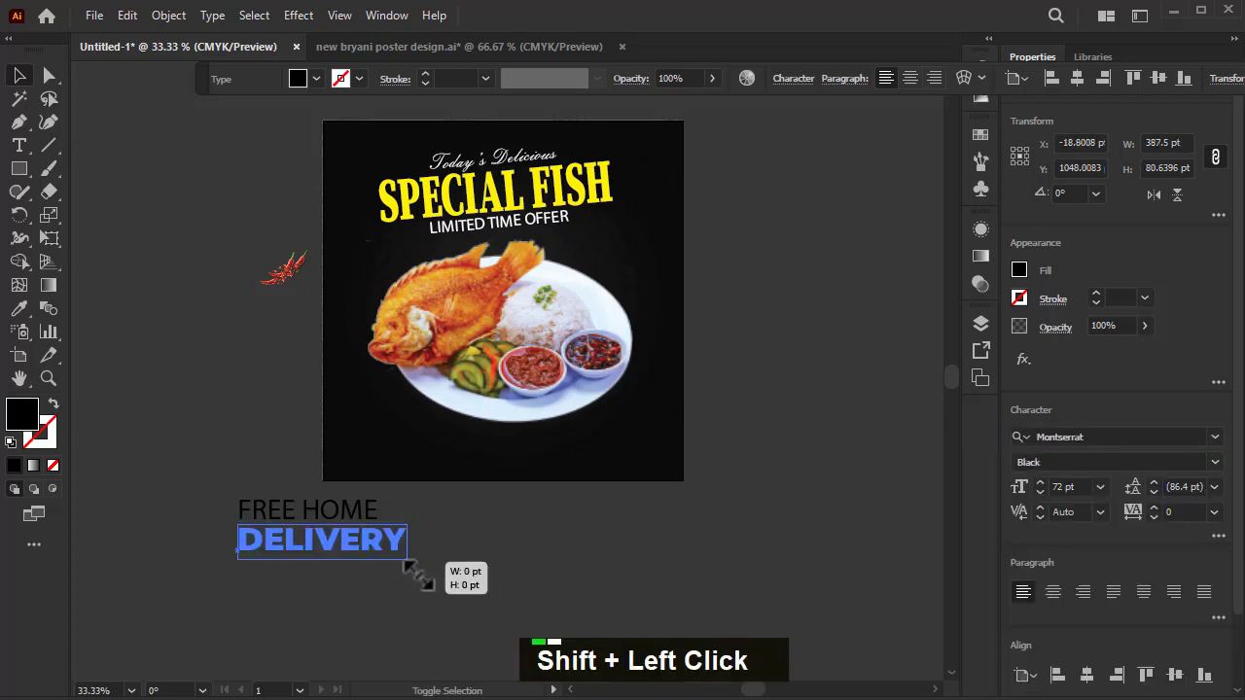
{"action": "left_click", "coordinate": [317, 78]}
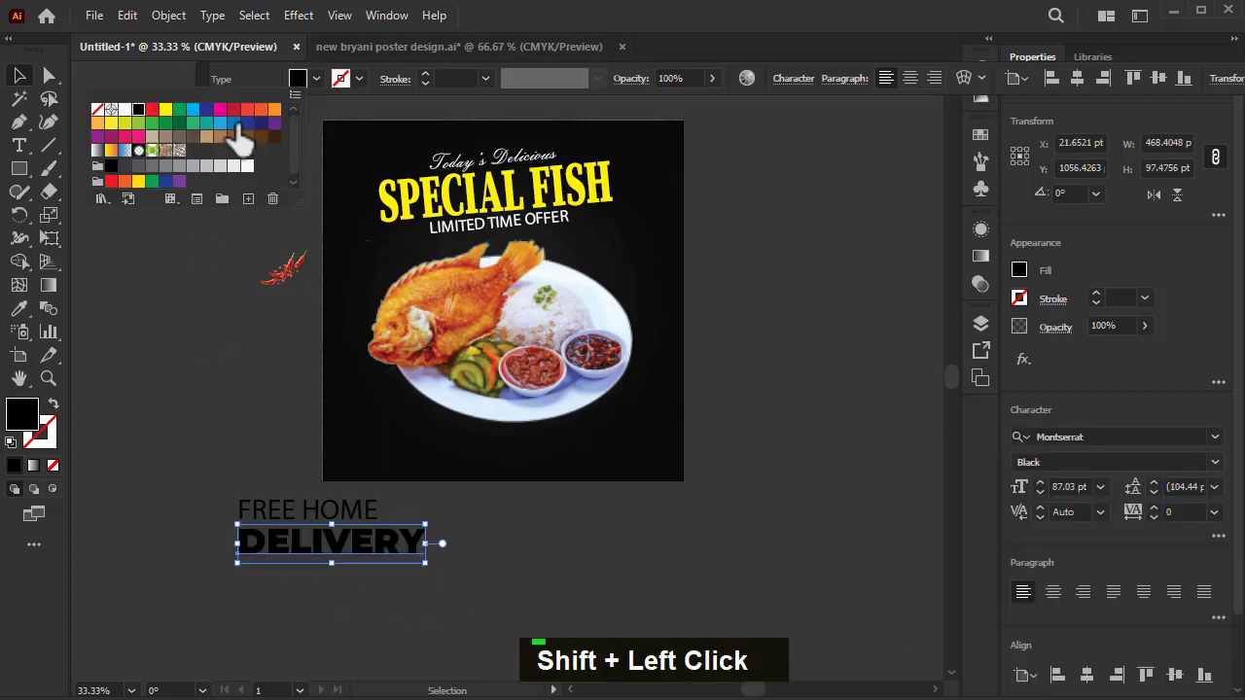
{"action": "left_click", "coordinate": [161, 111]}
Step: Colour "FREE HOME" white, then shrink it slightly and place it just above "DELIVERY", aligned with its left edge
{"action": "left_click", "coordinate": [305, 509]}
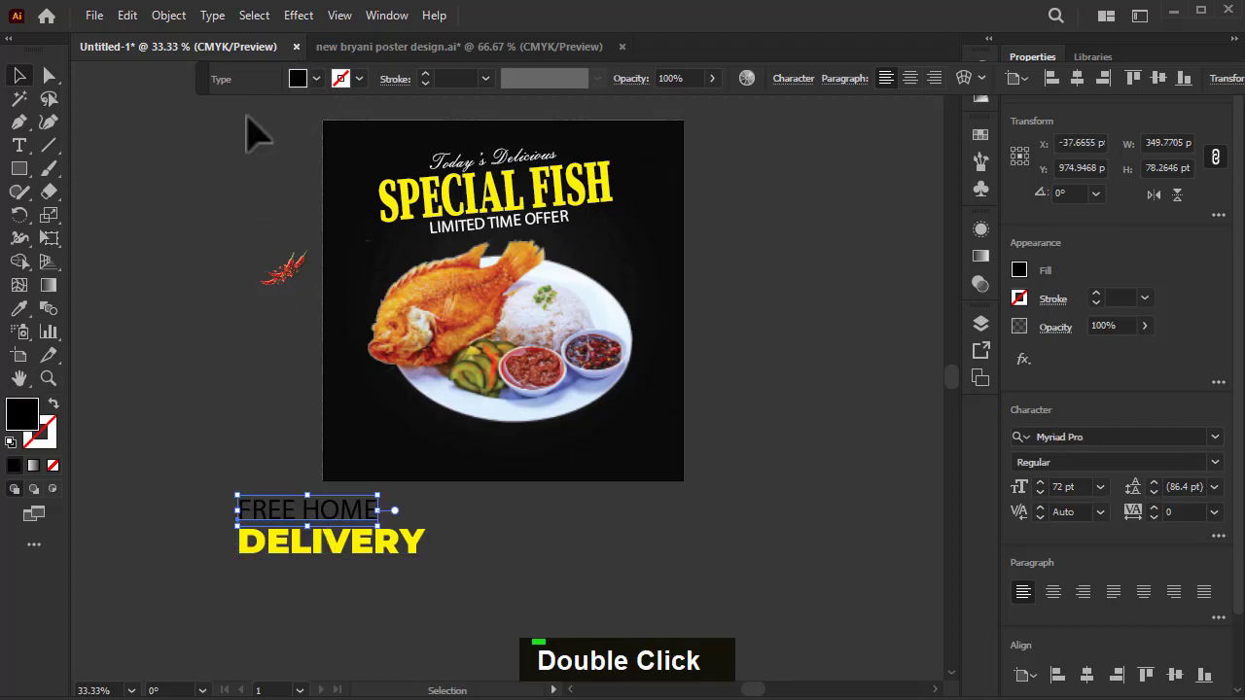
{"action": "left_click", "coordinate": [297, 79]}
{"action": "left_click", "coordinate": [123, 110]}
{"action": "scroll", "coordinate": [323, 559], "scroll_direction": "up", "scroll_amount": 1, "text": "alt"}
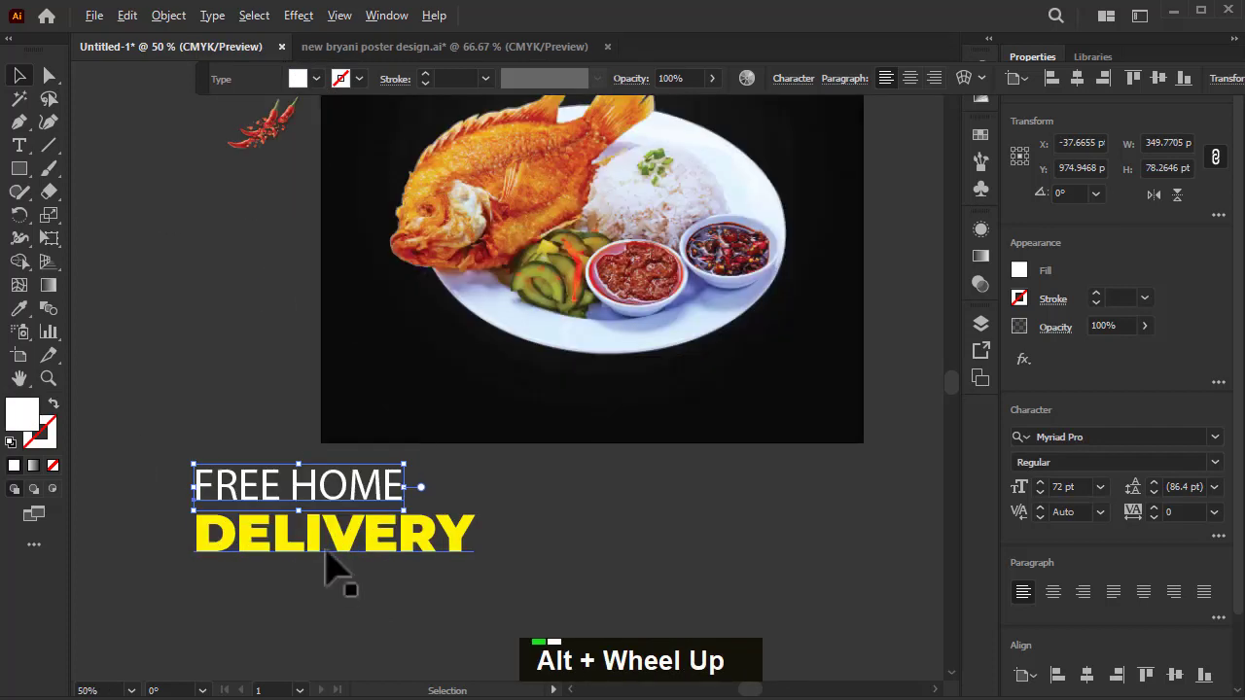
{"action": "left_click_drag", "start_coordinate": [404, 465], "coordinate": [389, 488], "text": "shift"}
{"action": "left_click_drag", "start_coordinate": [293, 501], "coordinate": [300, 502], "text": "shift"}
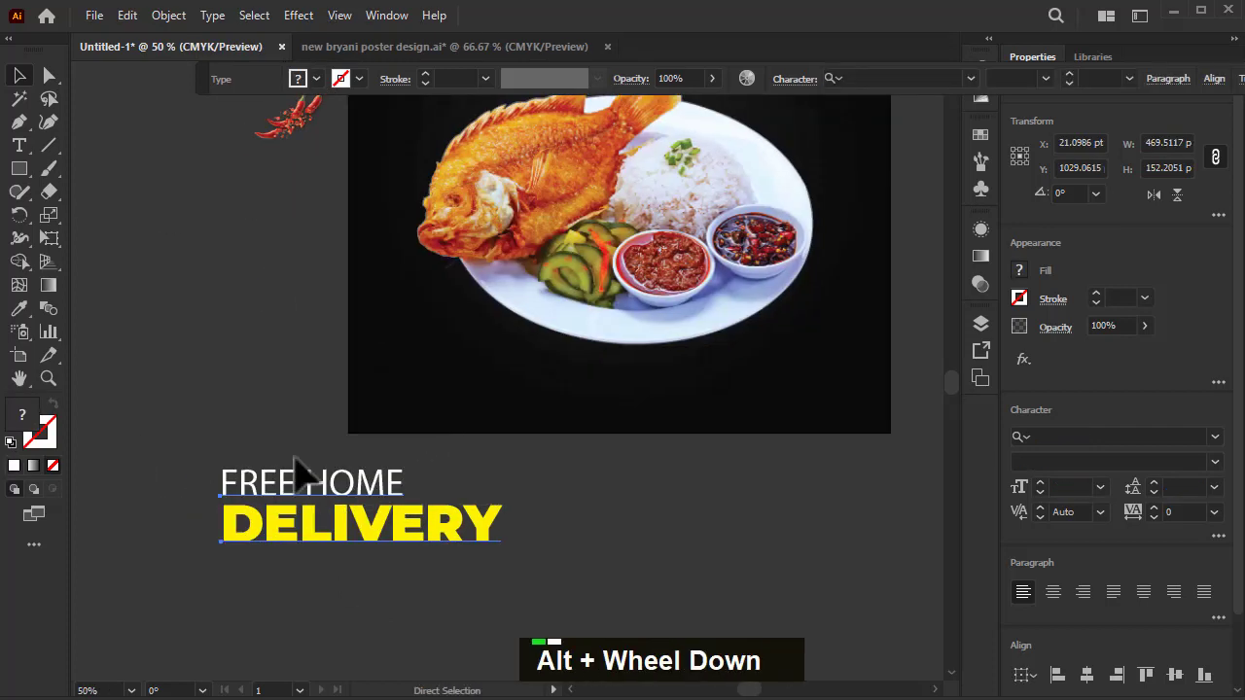
Step: Group "FREE HOME" with "DELIVERY" and place the group, about 182 pt wide, inside the poster's lower-left corner
{"action": "key", "text": "ctrl+g"}
{"action": "left_click_drag", "start_coordinate": [409, 541], "coordinate": [536, 424]}
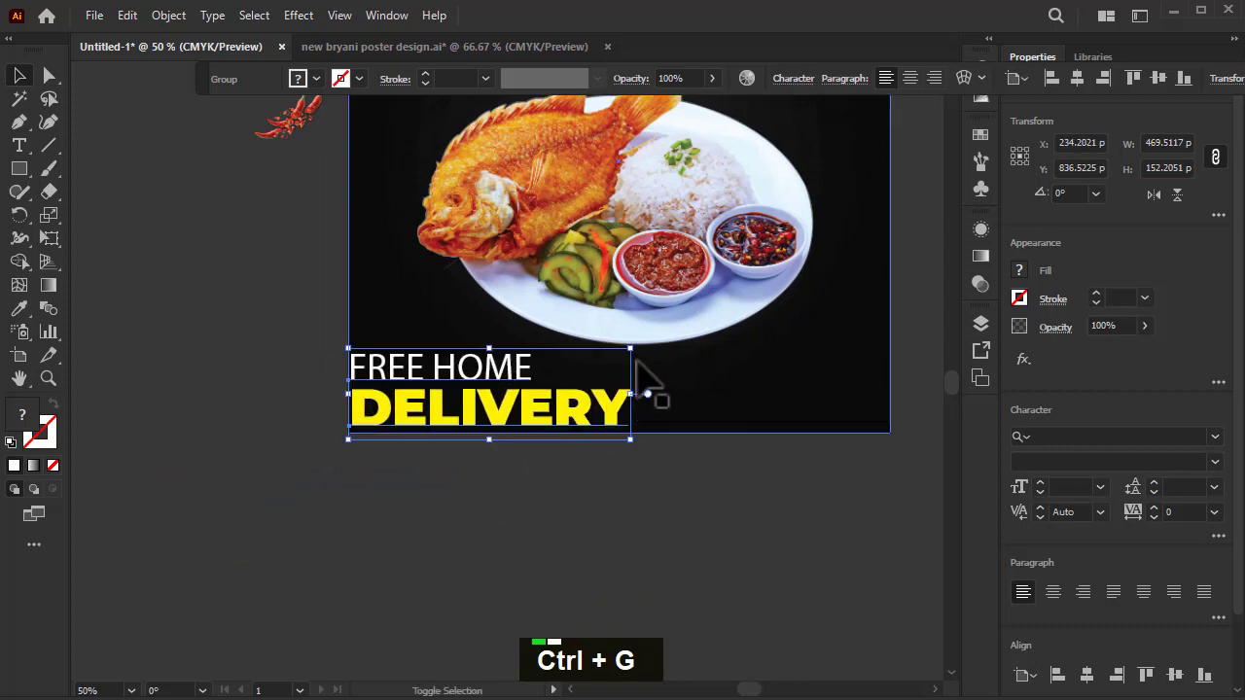
{"action": "left_click_drag", "start_coordinate": [633, 347], "coordinate": [555, 409], "text": "shift"}
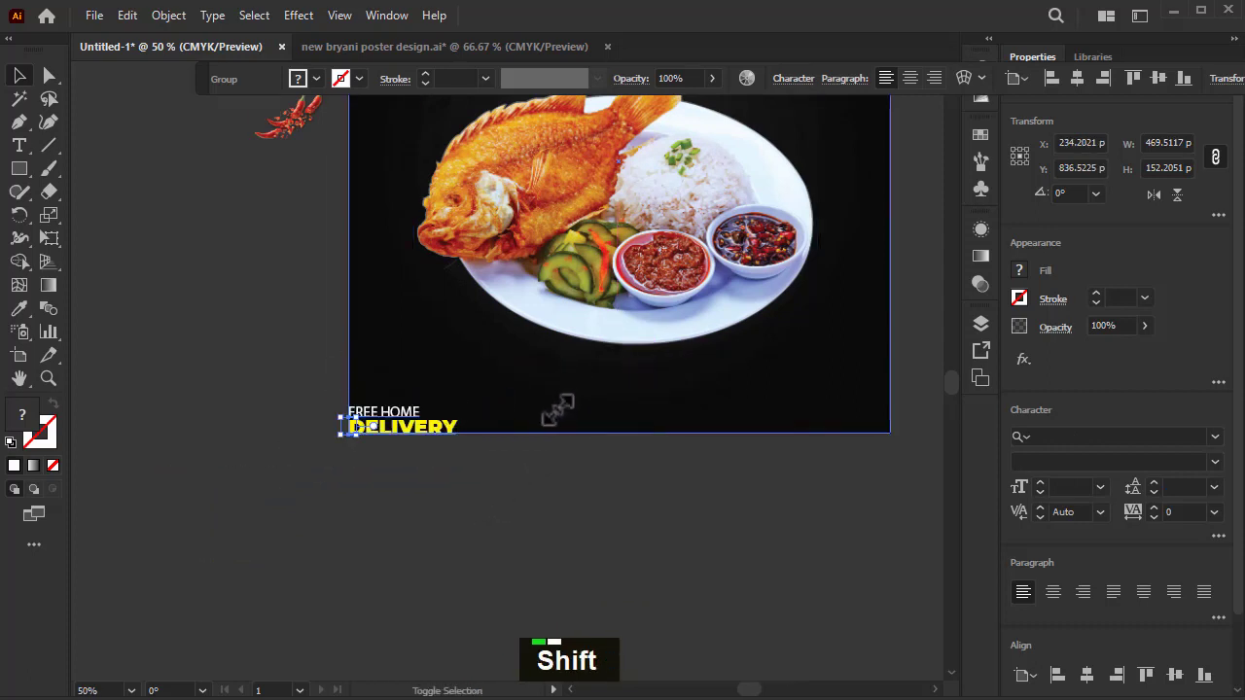
{"action": "scroll", "coordinate": [394, 465], "scroll_direction": "up", "scroll_amount": 2, "text": "alt"}
{"action": "left_click_drag", "start_coordinate": [419, 408], "coordinate": [452, 384]}
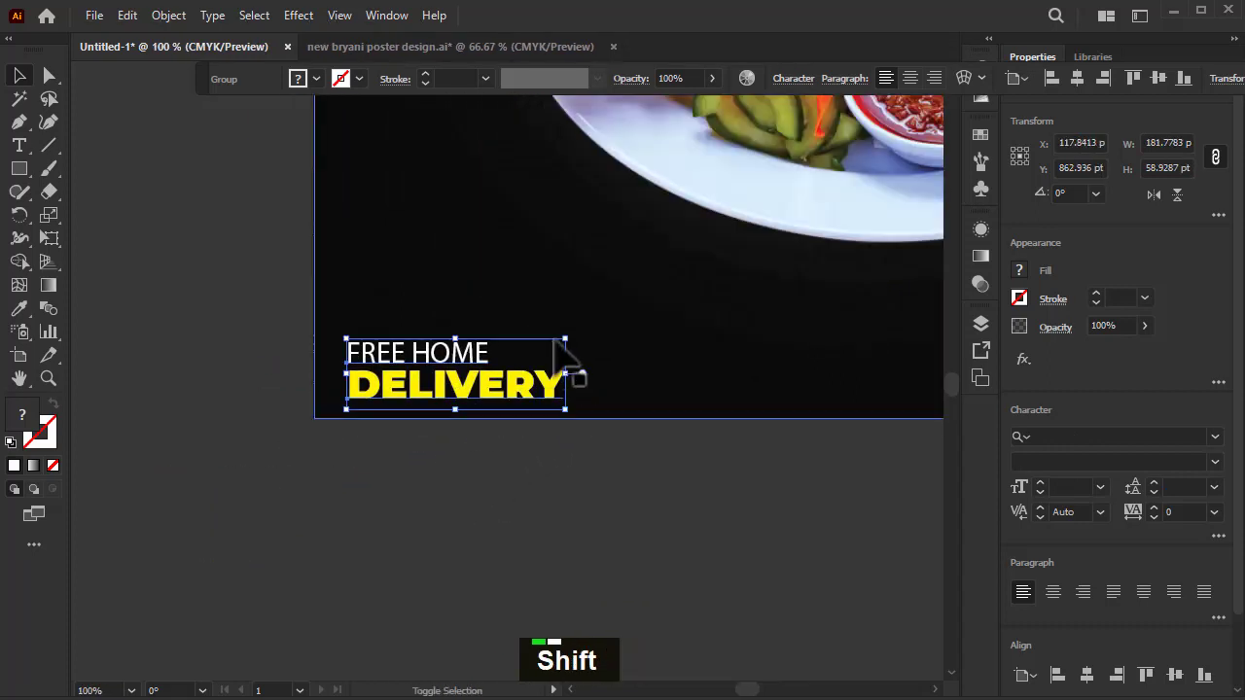
Step: Reduce the delivery text group to about 119 pt wide, nudge it slightly upward in its corner, and deselect it
{"action": "left_click_drag", "start_coordinate": [563, 341], "coordinate": [521, 370], "text": "shift"}
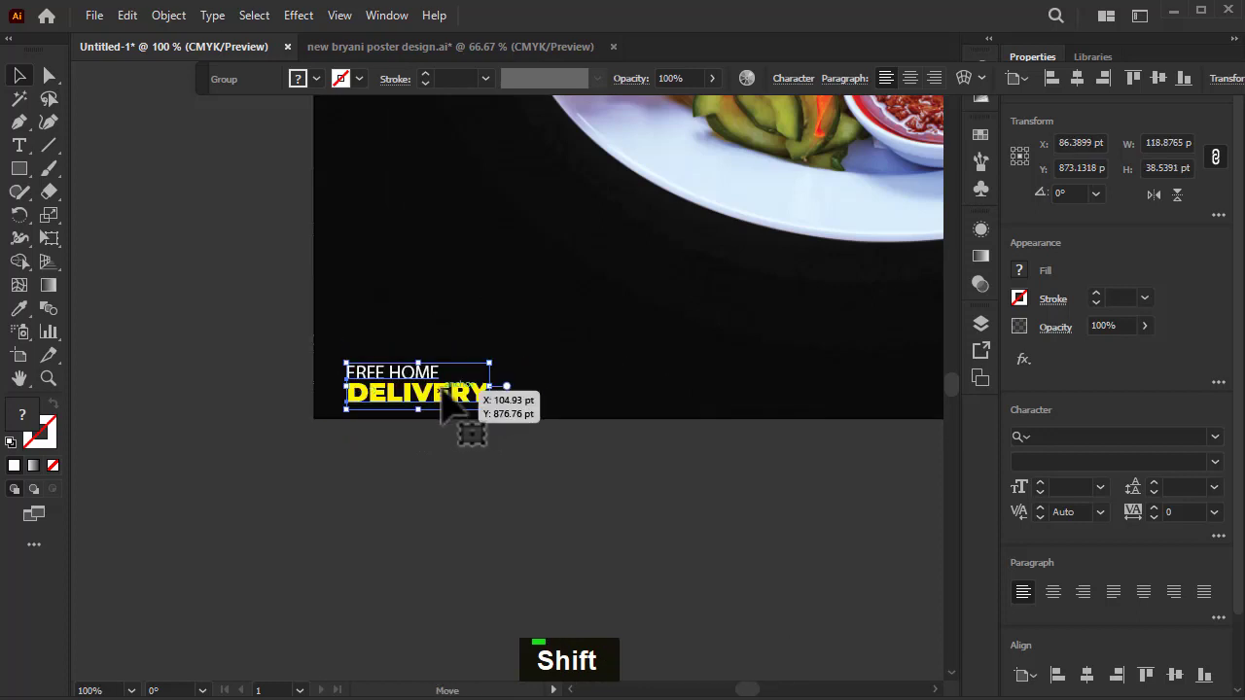
{"action": "left_click_drag", "start_coordinate": [440, 388], "coordinate": [444, 383]}
{"action": "scroll", "coordinate": [376, 494], "scroll_direction": "down", "scroll_amount": 1, "text": "alt"}
{"action": "left_click", "coordinate": [328, 486]}
{"action": "scroll", "coordinate": [361, 467], "scroll_direction": "down", "scroll_amount": 2, "text": "alt"}
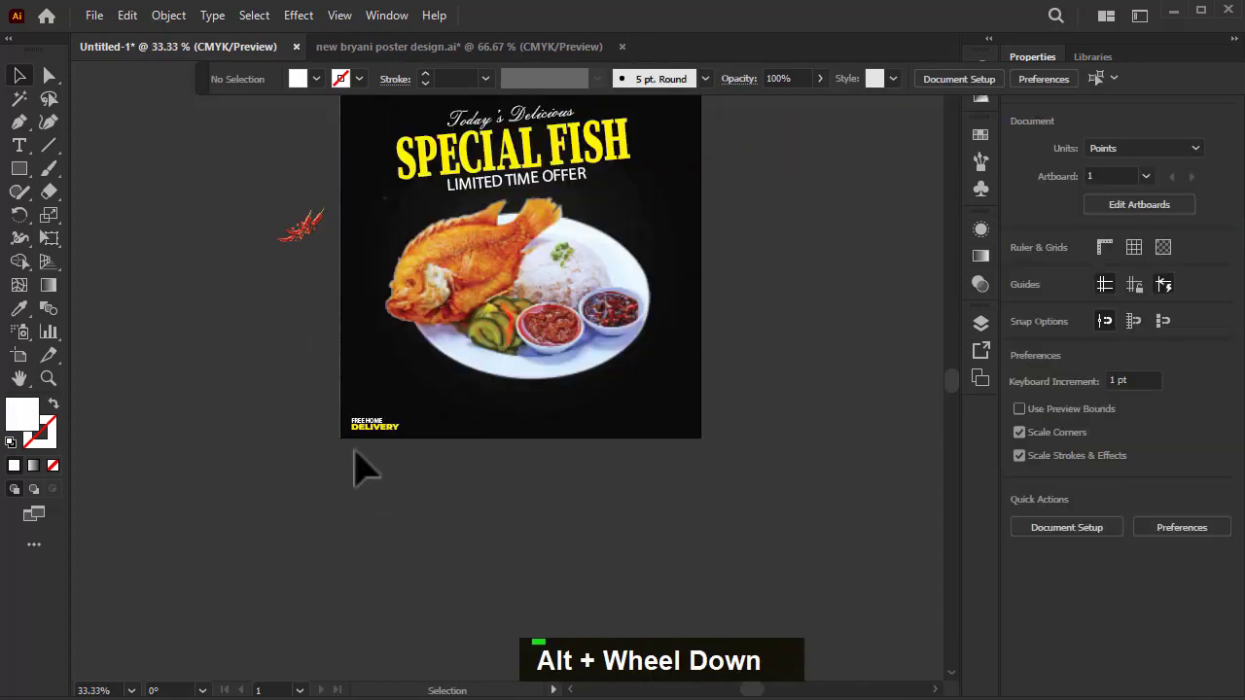
Step: Add the text "Call us" on the empty canvas below the poster
{"action": "double_click", "coordinate": [19, 145]}
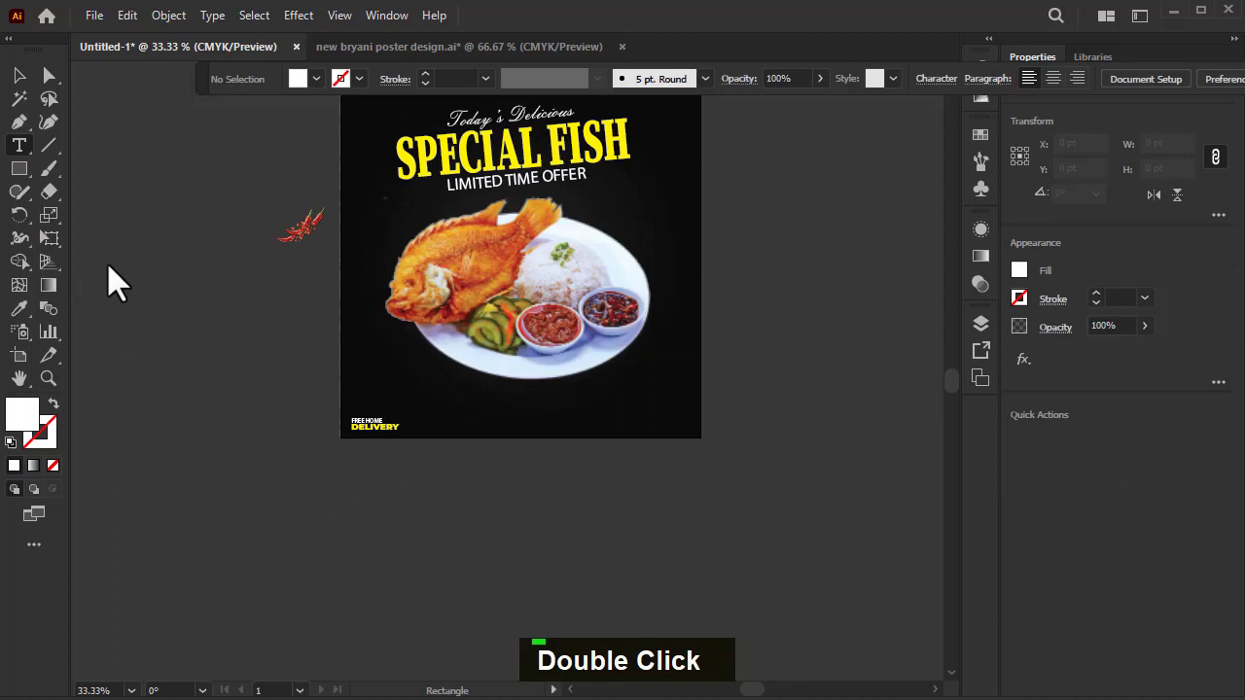
{"action": "left_click", "coordinate": [319, 527]}
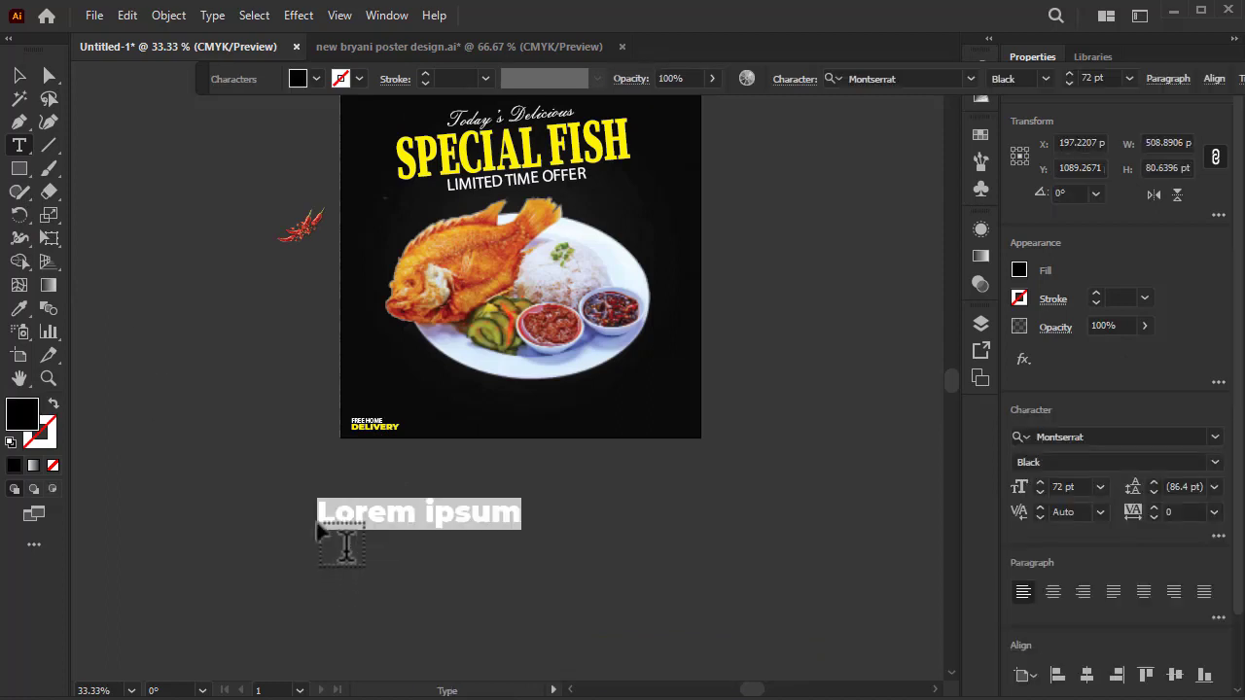
{"action": "type", "text": "Call us"}
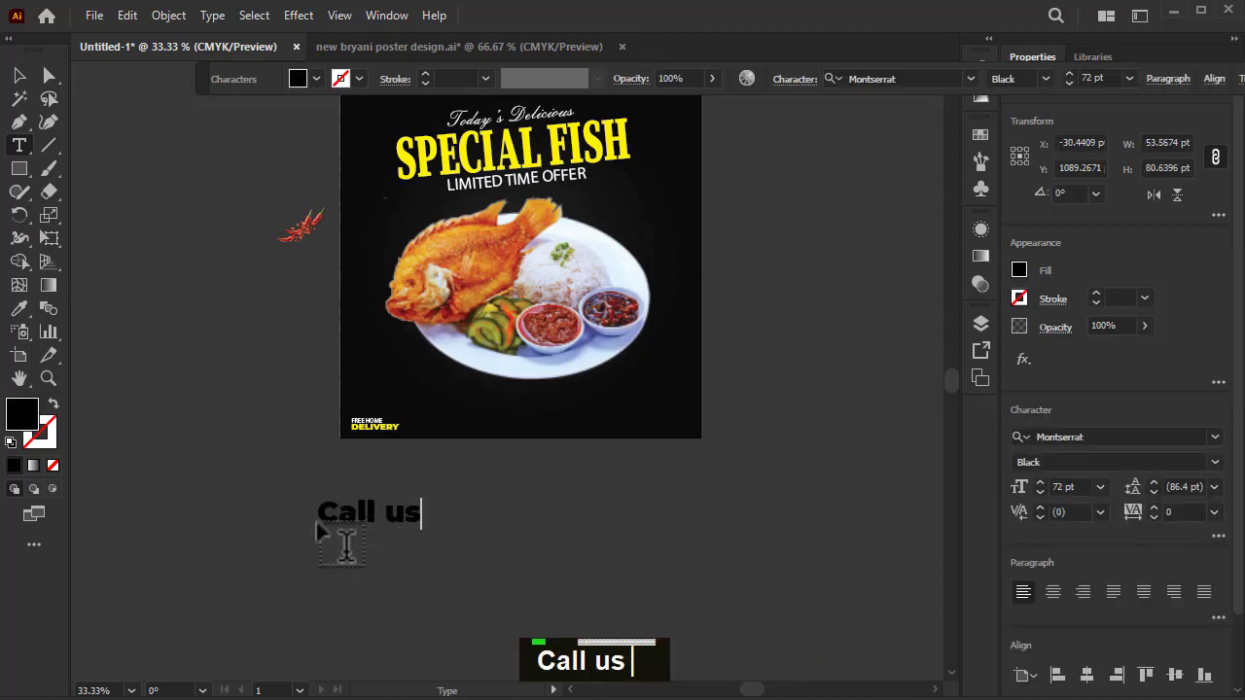
{"action": "left_click", "coordinate": [19, 78]}
Step: Duplicate "Call us" directly below itself and replace the copy's text with the contact phone number
{"action": "scroll", "coordinate": [368, 543], "scroll_direction": "up", "scroll_amount": 2}
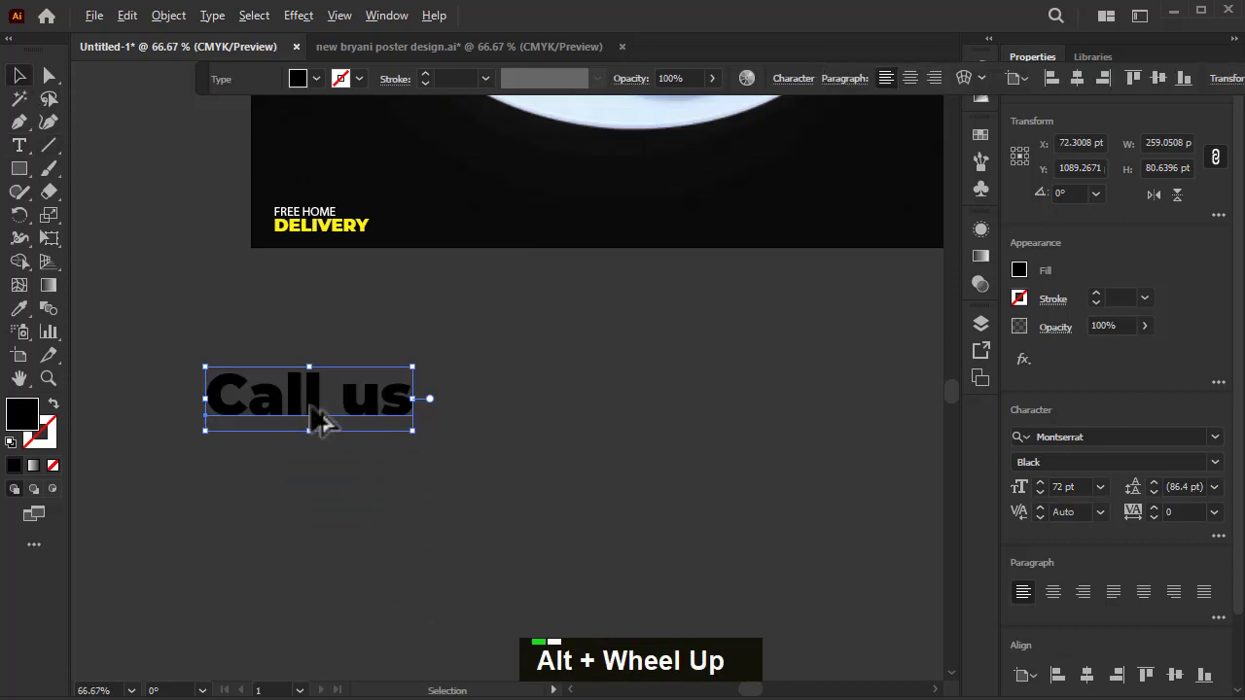
{"action": "left_click_drag", "start_coordinate": [321, 420], "coordinate": [312, 467]}
{"action": "double_click", "coordinate": [313, 467]}
{"action": "type", "text": "+9"}
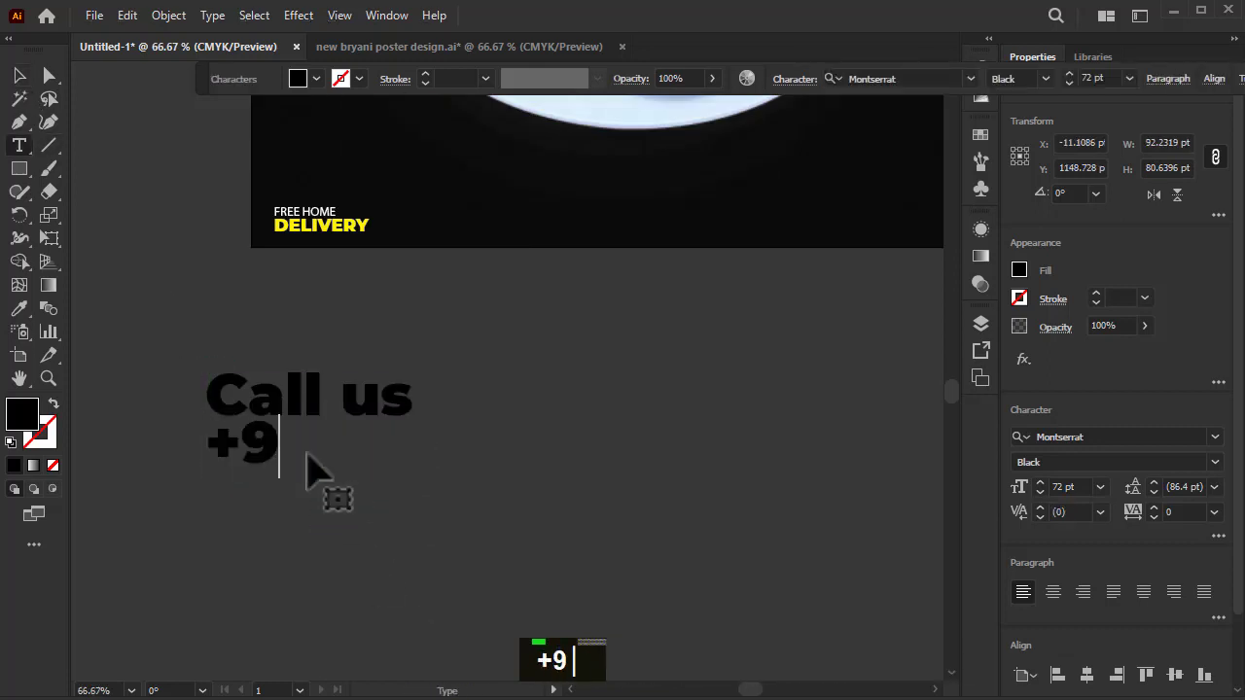
{"action": "type", "text": "2311 11111111"}
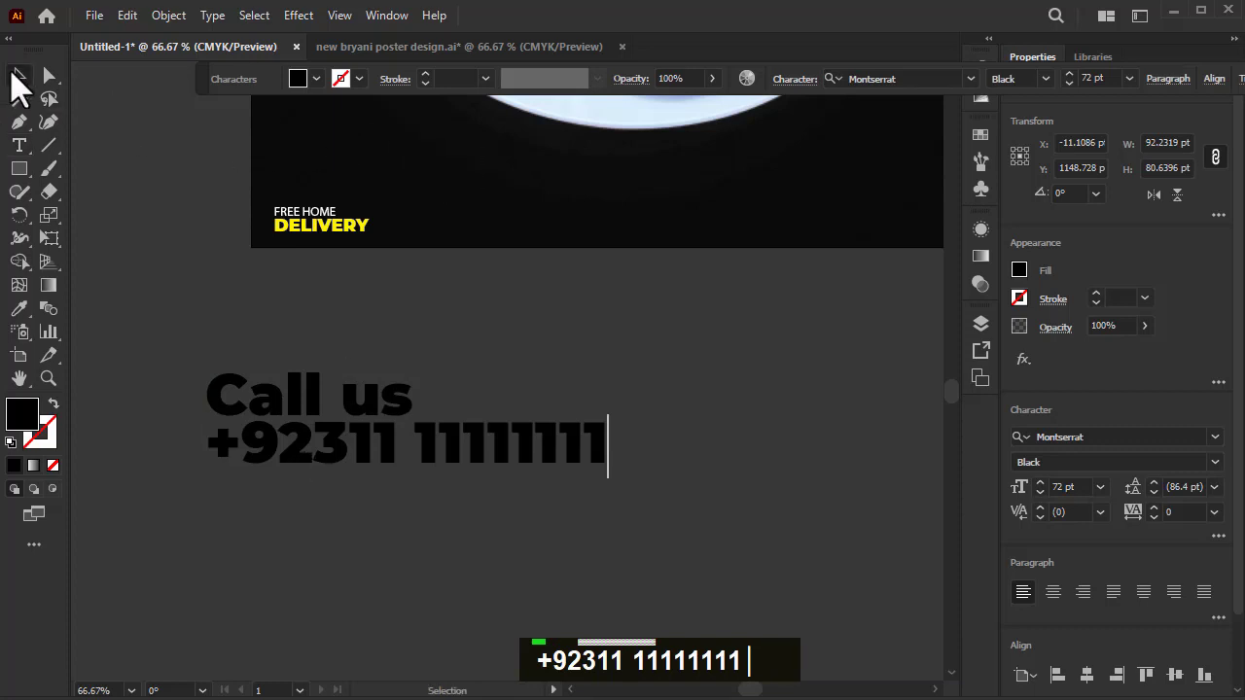
{"action": "left_click", "coordinate": [17, 78]}
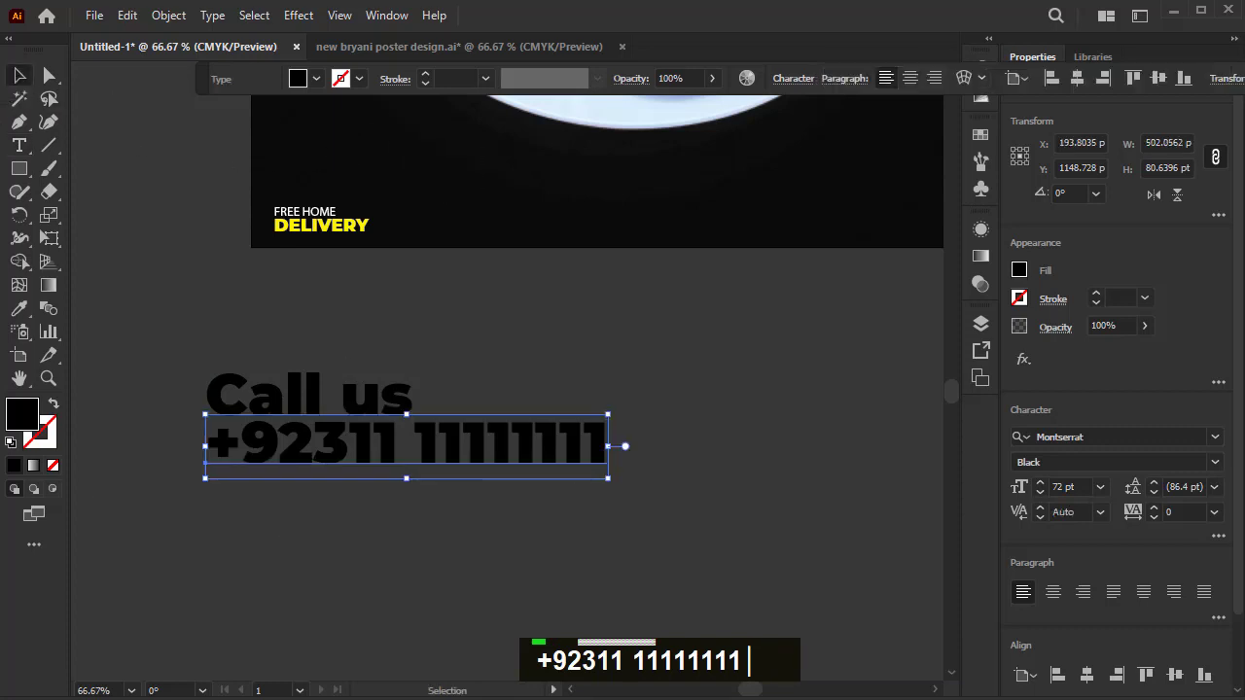
Step: Copy the text style of "DELIVERY" onto the phone number and that of "FREE HOME" onto "Call us"
{"action": "left_click", "coordinate": [19, 311]}
{"action": "left_click", "coordinate": [315, 221]}
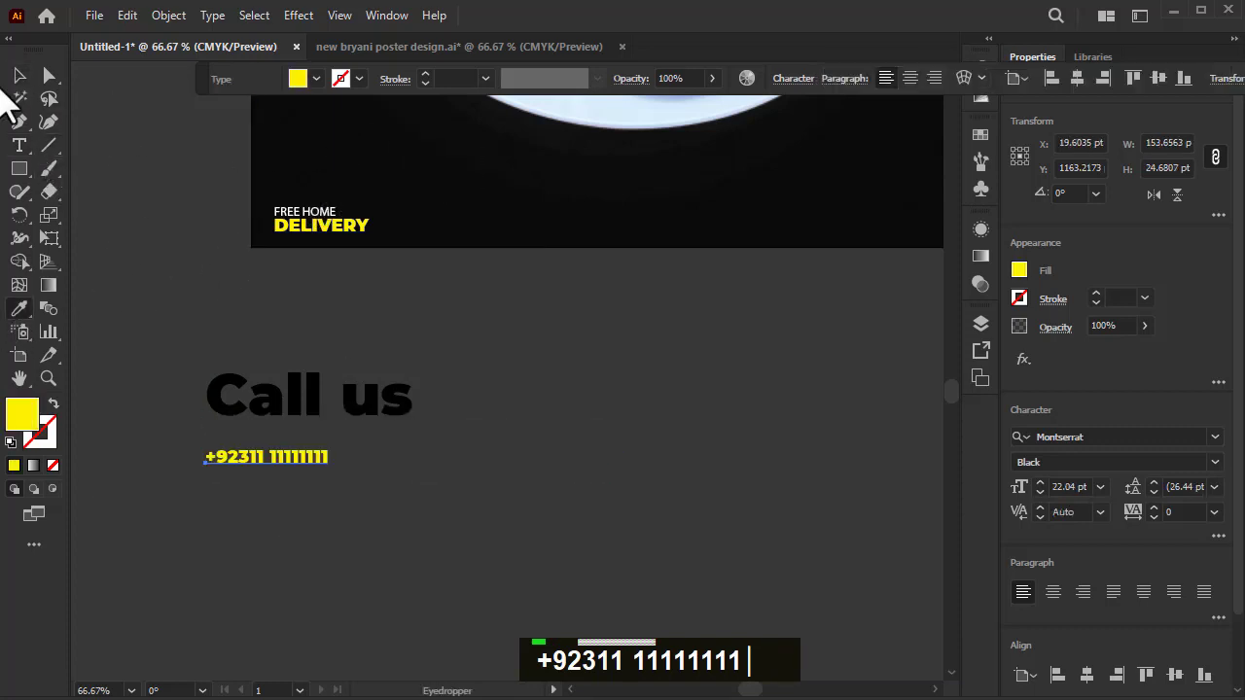
{"action": "left_click", "coordinate": [19, 75]}
{"action": "left_click", "coordinate": [224, 399]}
{"action": "left_click", "coordinate": [19, 309]}
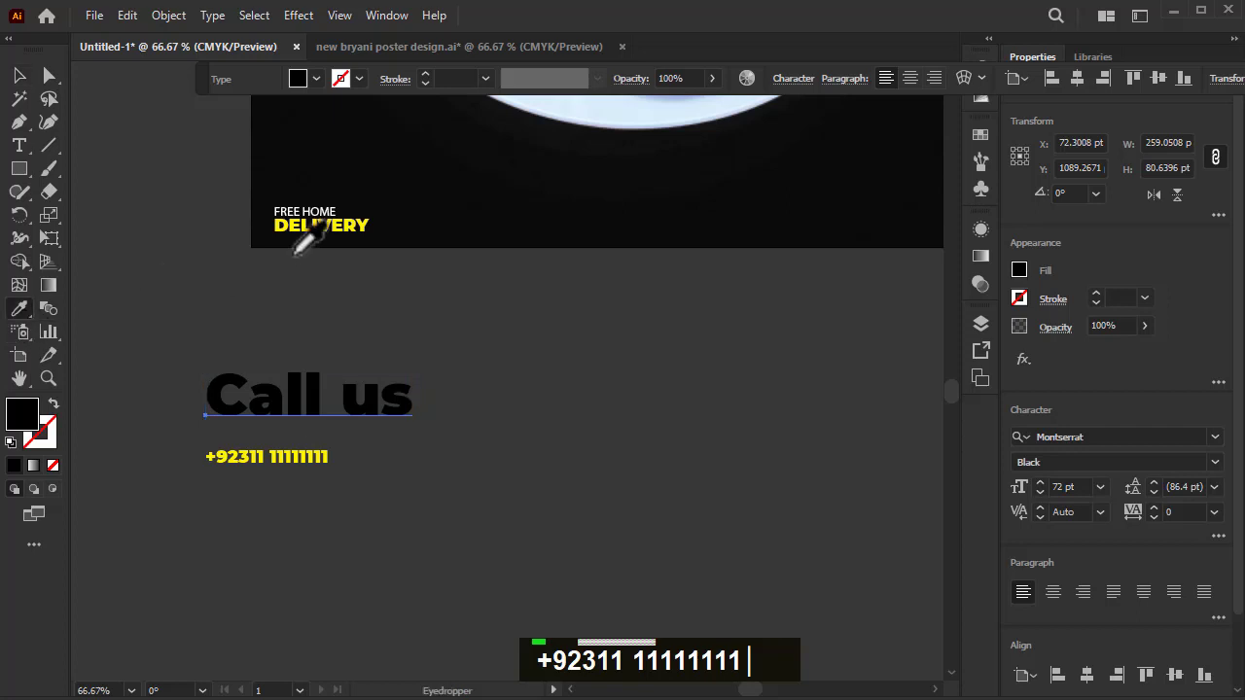
{"action": "left_click", "coordinate": [308, 213]}
{"action": "left_click", "coordinate": [18, 75]}
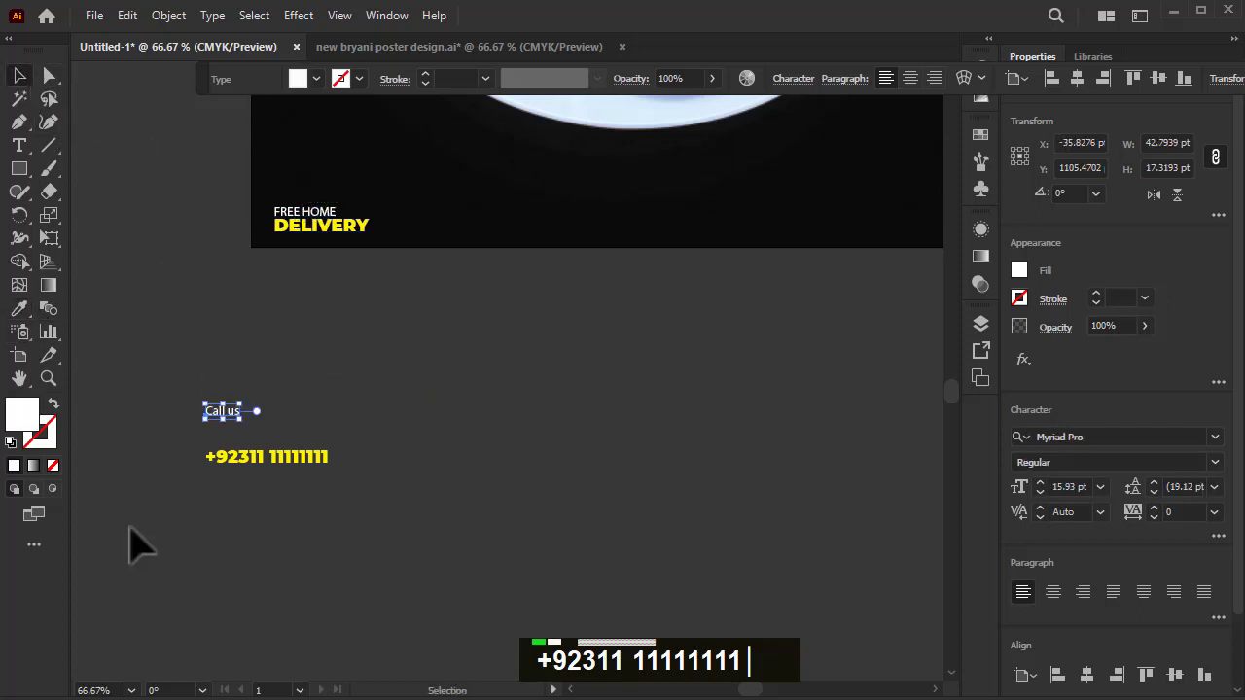
Step: Enlarge "Call us" slightly just above the phone number and group the two lines
{"action": "scroll", "coordinate": [137, 528], "scroll_direction": "up", "scroll_amount": 3, "text": "alt"}
{"action": "left_click_drag", "start_coordinate": [407, 194], "coordinate": [486, 229]}
{"action": "left_click_drag", "start_coordinate": [431, 194], "coordinate": [619, 235]}
{"action": "key", "text": "ctrl+g"}
Step: Place the contact text group at the poster's bottom centre, level with the delivery text, and deselect it
{"action": "scroll", "coordinate": [272, 467], "scroll_direction": "down", "scroll_amount": 4, "text": "alt"}
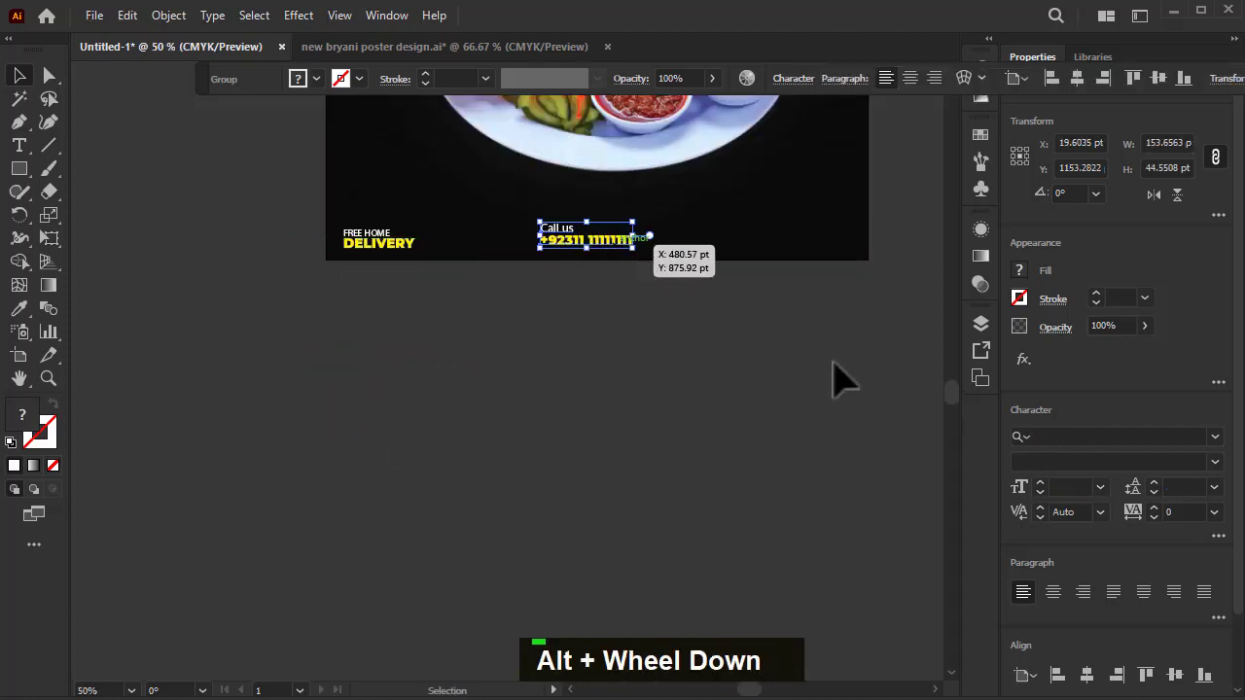
{"action": "scroll", "coordinate": [588, 214], "scroll_direction": "up", "scroll_amount": 3, "text": "alt"}
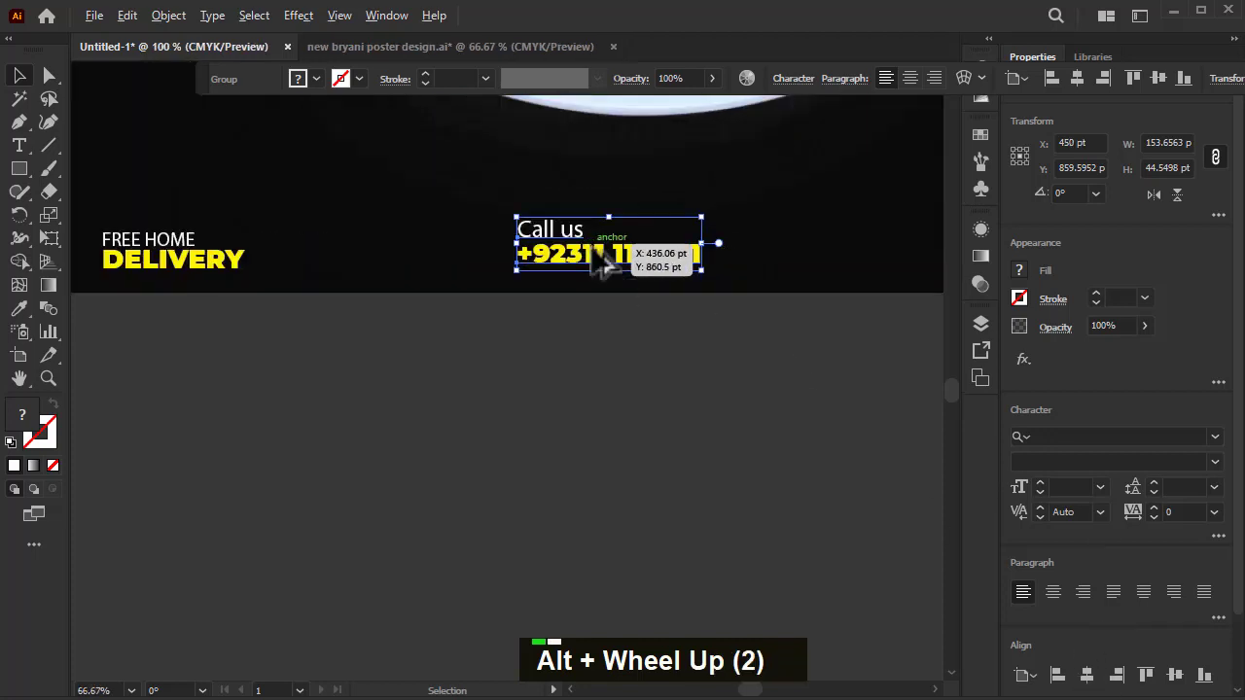
{"action": "left_click_drag", "start_coordinate": [592, 247], "coordinate": [582, 277]}
{"action": "scroll", "coordinate": [495, 279], "scroll_direction": "down", "scroll_amount": 2, "text": "alt"}
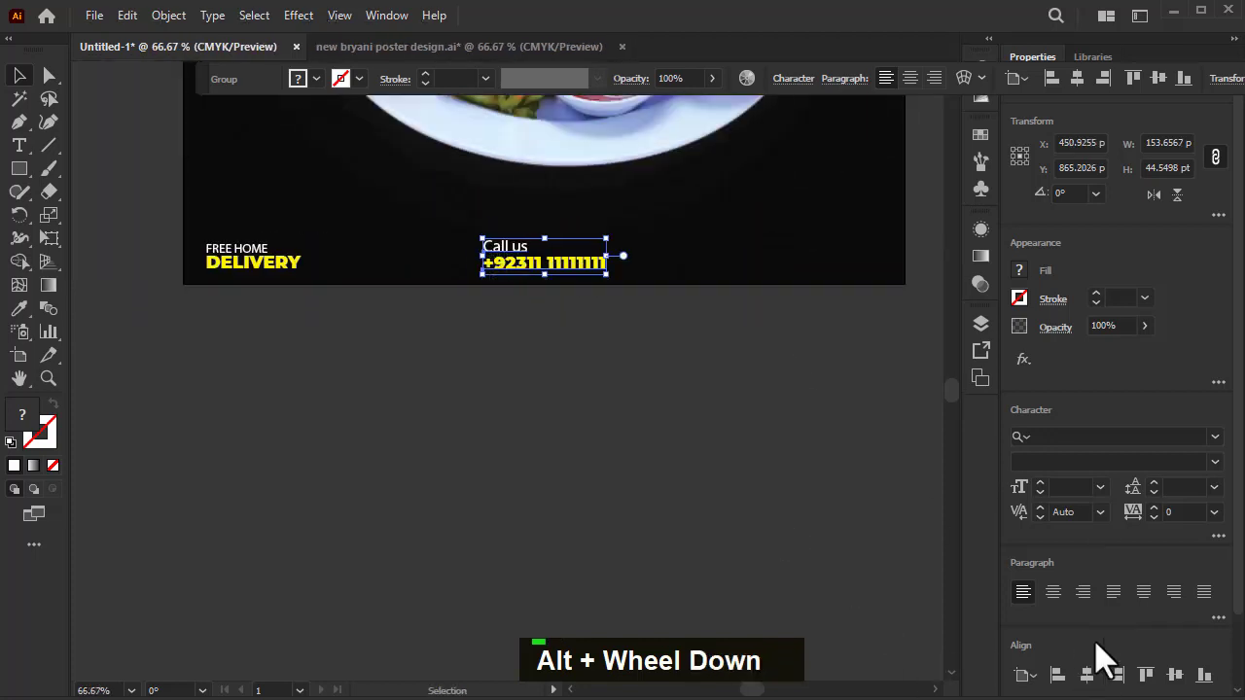
{"action": "double_click", "coordinate": [728, 528]}
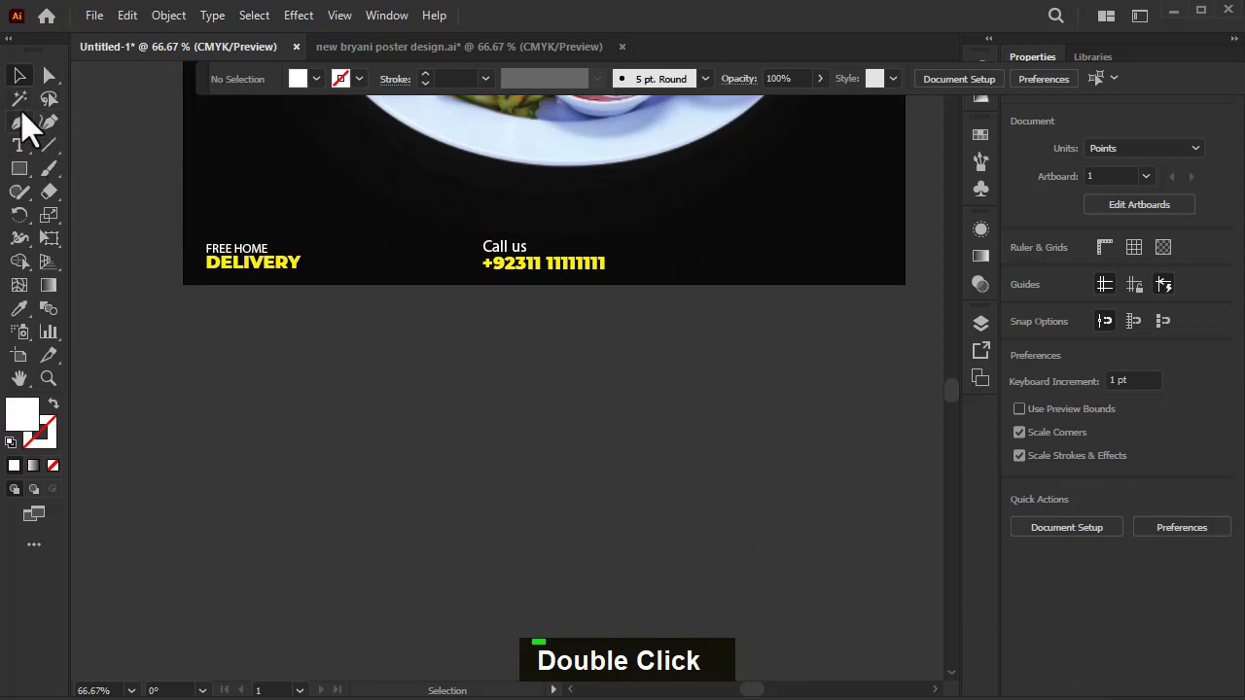
Step: Add the text "ORDER NOW" on the empty canvas below the poster
{"action": "left_click", "coordinate": [19, 145]}
{"action": "left_click", "coordinate": [331, 369]}
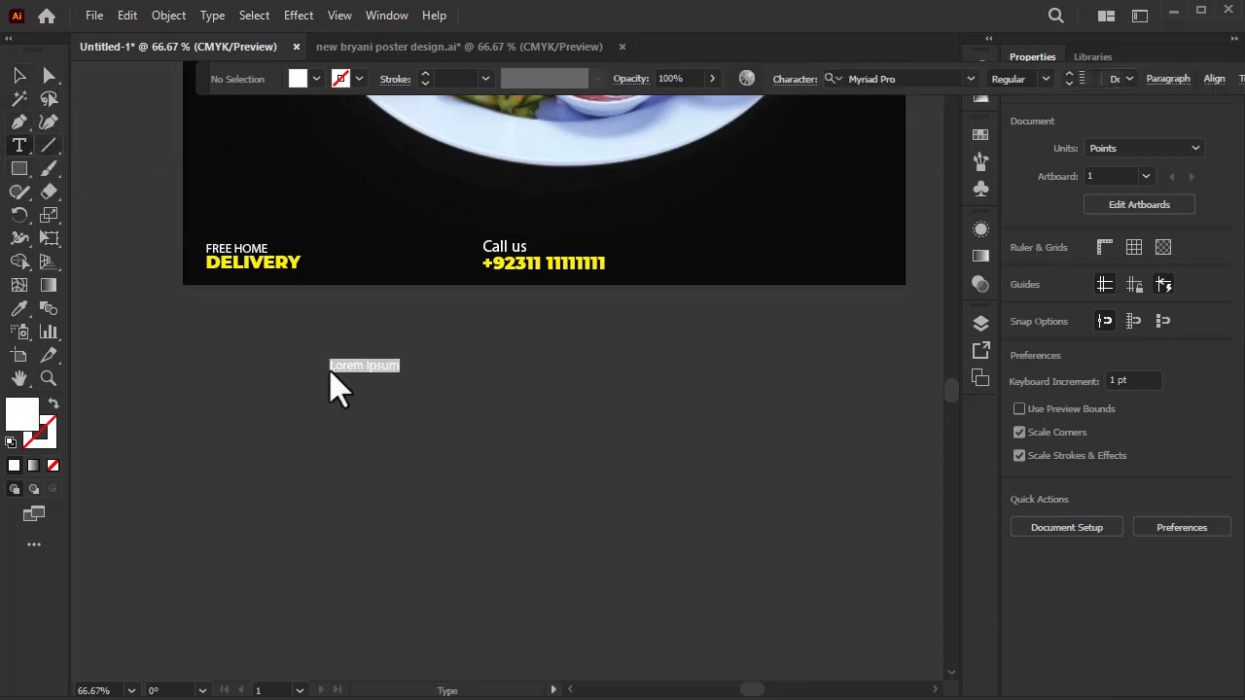
{"action": "type", "text": "ORDER"}
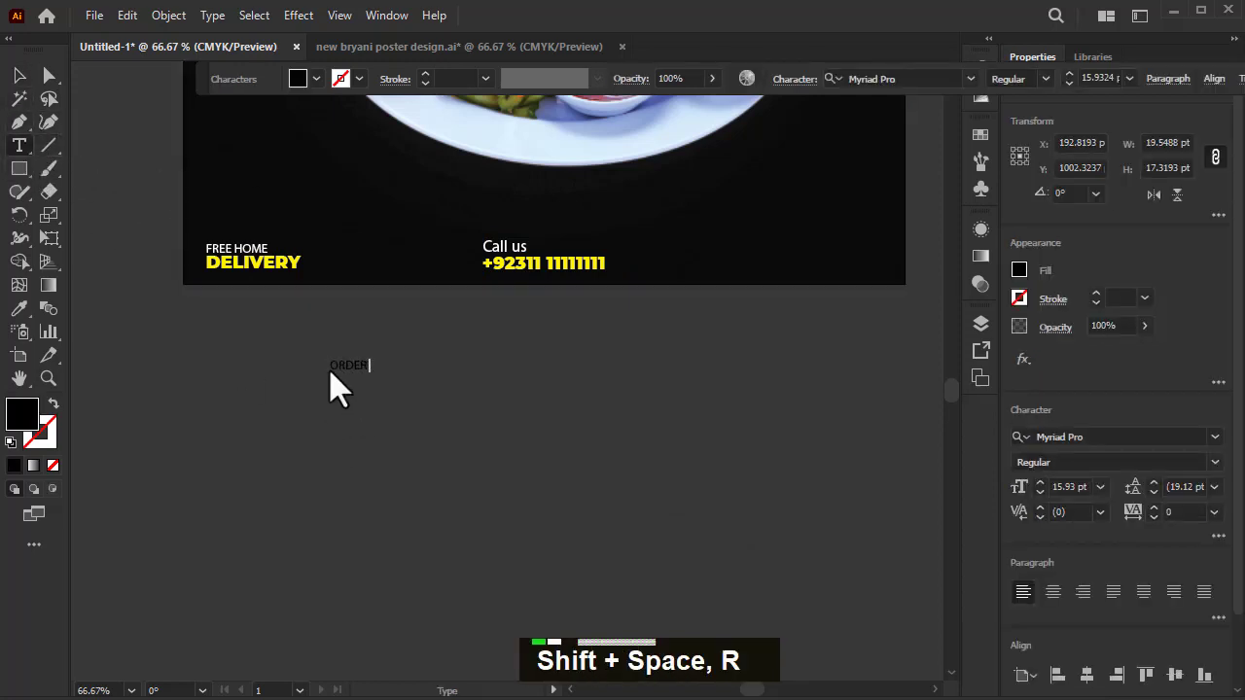
{"action": "type", "text": " NO"}
{"action": "key", "text": "shift+BackSpace"}
{"action": "type", "text": "O"}
{"action": "key", "text": "shift+BackSpace"}
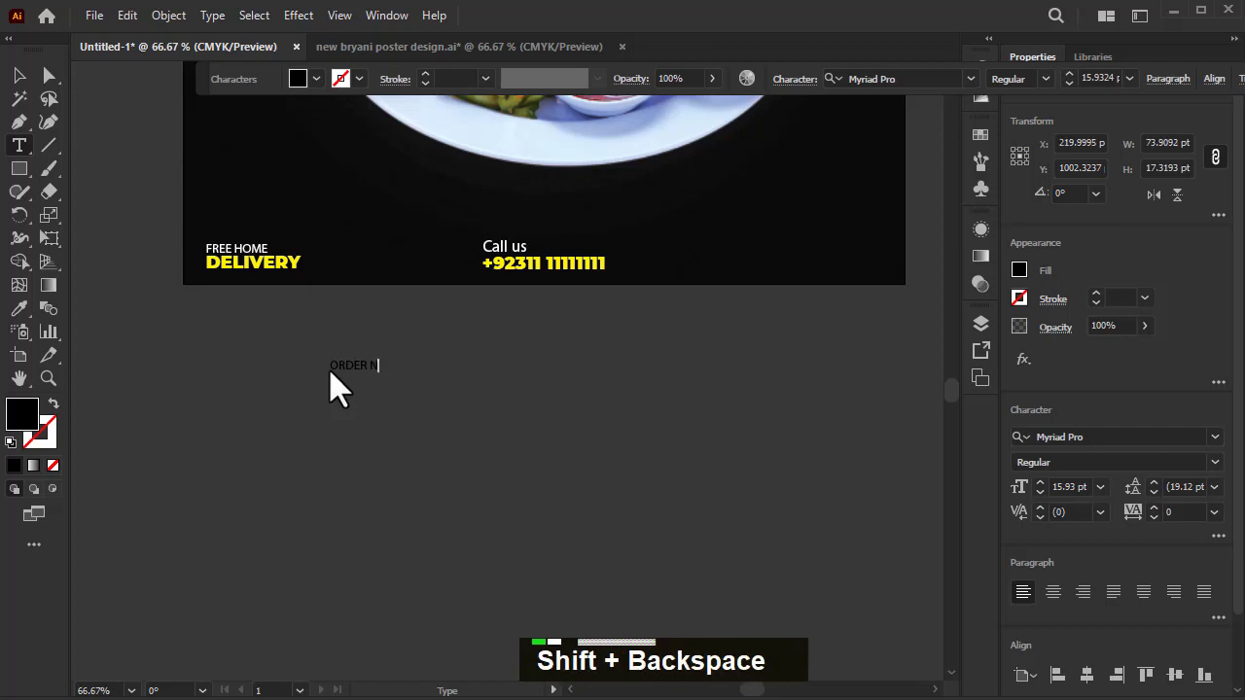
{"action": "type", "text": "OW"}
Step: Draw a pill-shaped button about 101 × 24 pt behind "ORDER NOW" and fill it with the yellow of "DELIVERY"
{"action": "left_click", "coordinate": [20, 169]}
{"action": "scroll", "coordinate": [344, 369], "scroll_direction": "up", "scroll_amount": 3}
{"action": "mouse_move", "coordinate": [397, 355]}
{"action": "left_mouse_down"}
{"action": "mouse_move", "coordinate": [411, 383]}
{"action": "mouse_move", "coordinate": [519, 383]}
{"action": "left_mouse_up"}
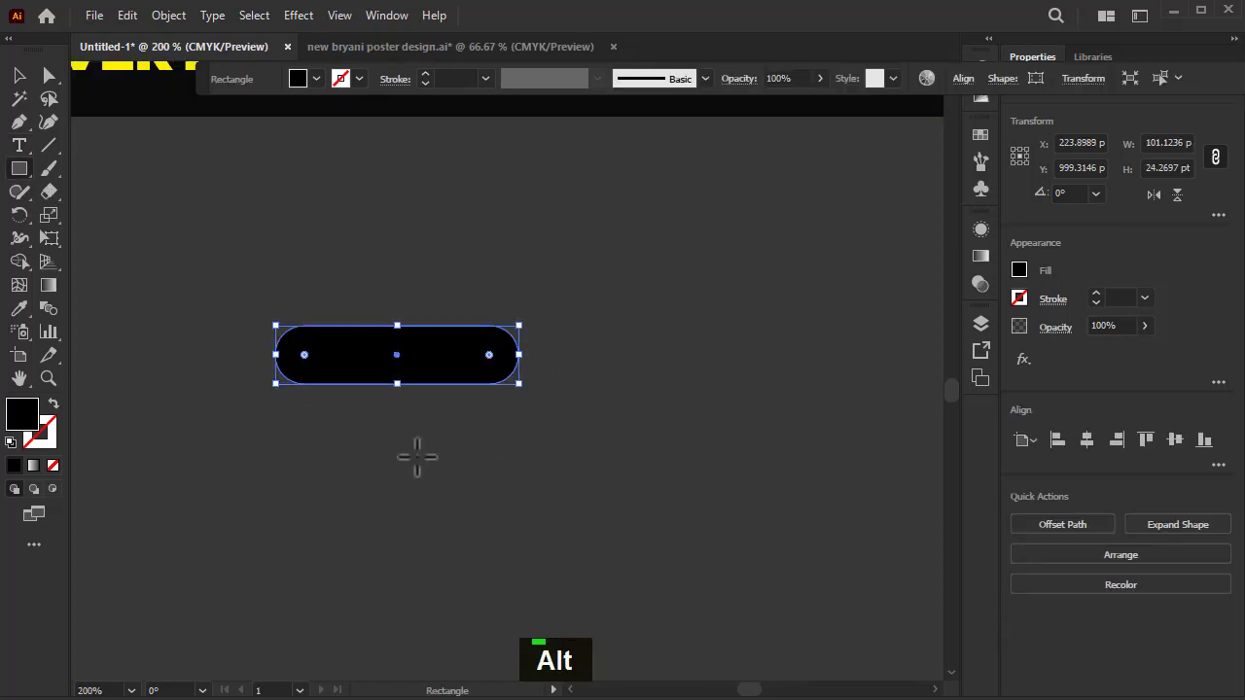
{"action": "scroll", "coordinate": [417, 457], "scroll_direction": "down", "scroll_amount": 2}
{"action": "key", "text": "i"}
{"action": "left_click", "coordinate": [175, 277]}
{"action": "scroll", "coordinate": [433, 491], "scroll_direction": "up", "scroll_amount": 2}
{"action": "scroll", "coordinate": [562, 467], "scroll_direction": "down", "scroll_amount": 1}
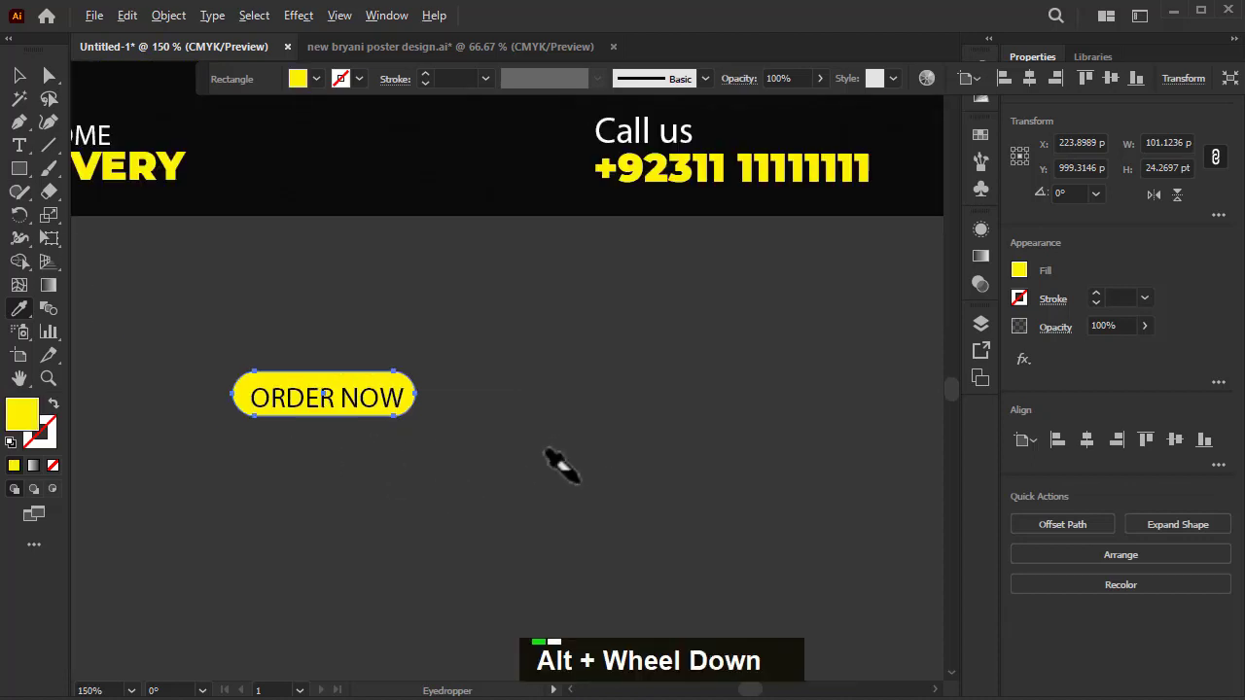
Step: Set the font of "ORDER NOW" to Montserrat ExtraBold
{"action": "scroll", "coordinate": [562, 467], "scroll_direction": "down", "scroll_amount": 1}
{"action": "key", "text": "v"}
{"action": "left_click", "coordinate": [440, 425]}
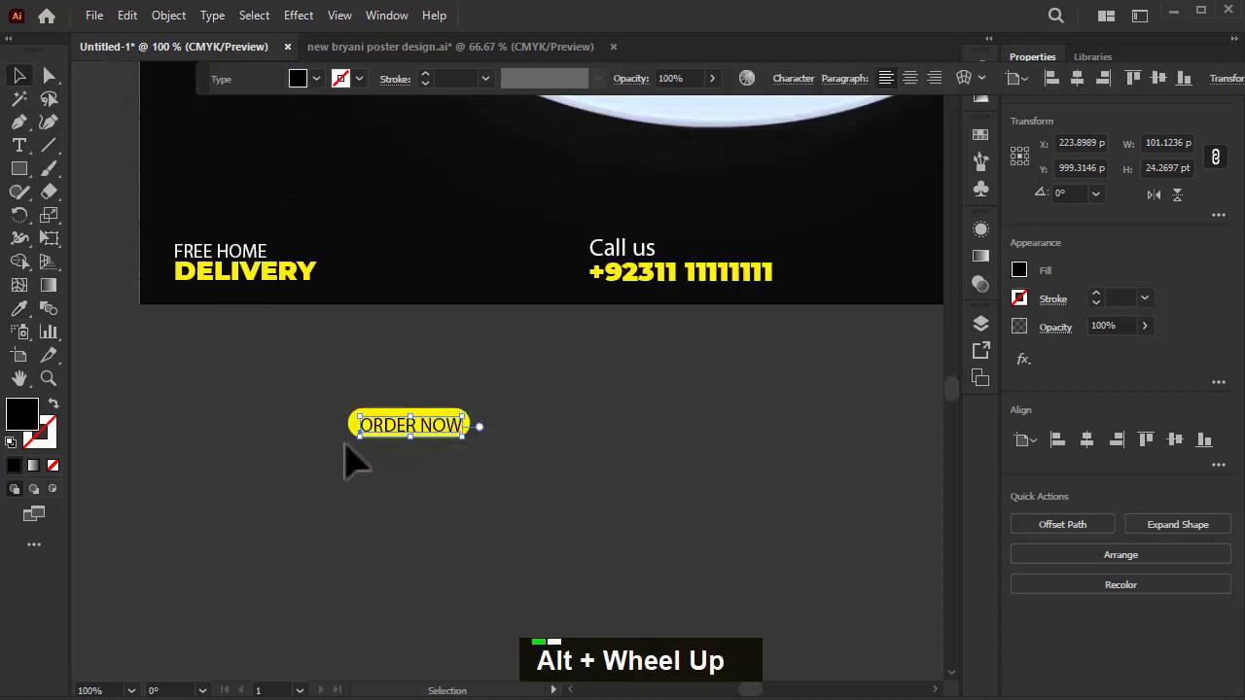
{"action": "scroll", "coordinate": [347, 453], "scroll_direction": "up", "scroll_amount": 2}
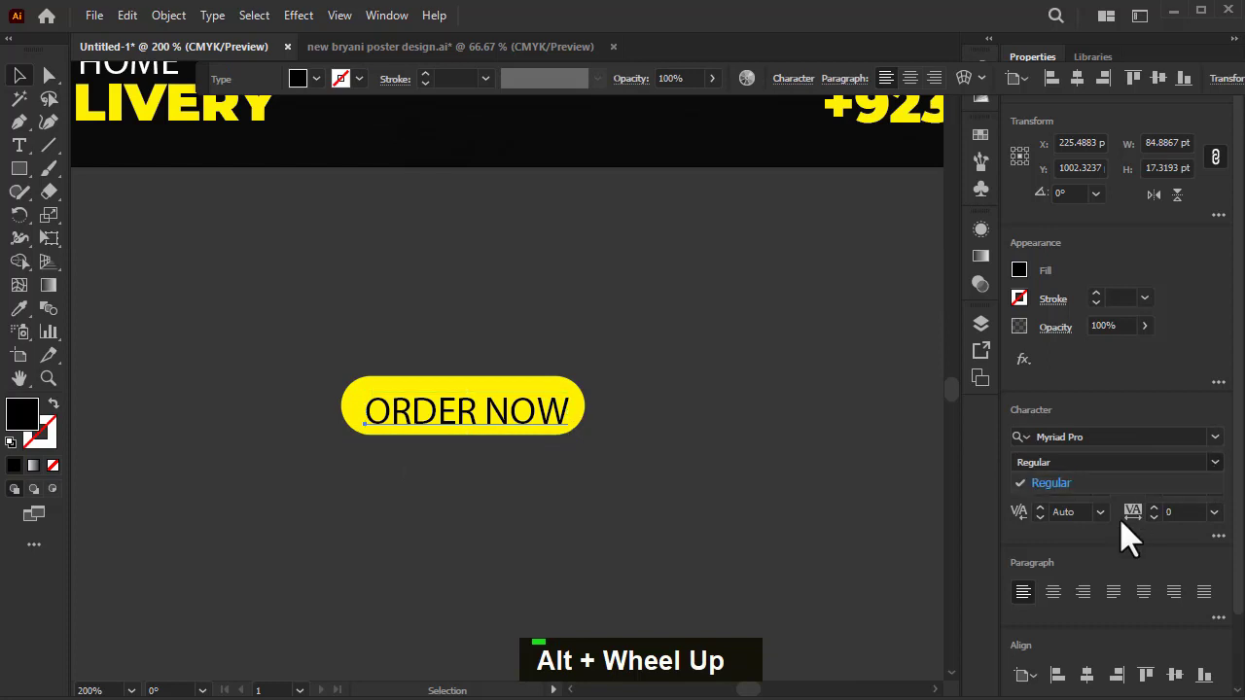
{"action": "left_click", "coordinate": [1104, 436]}
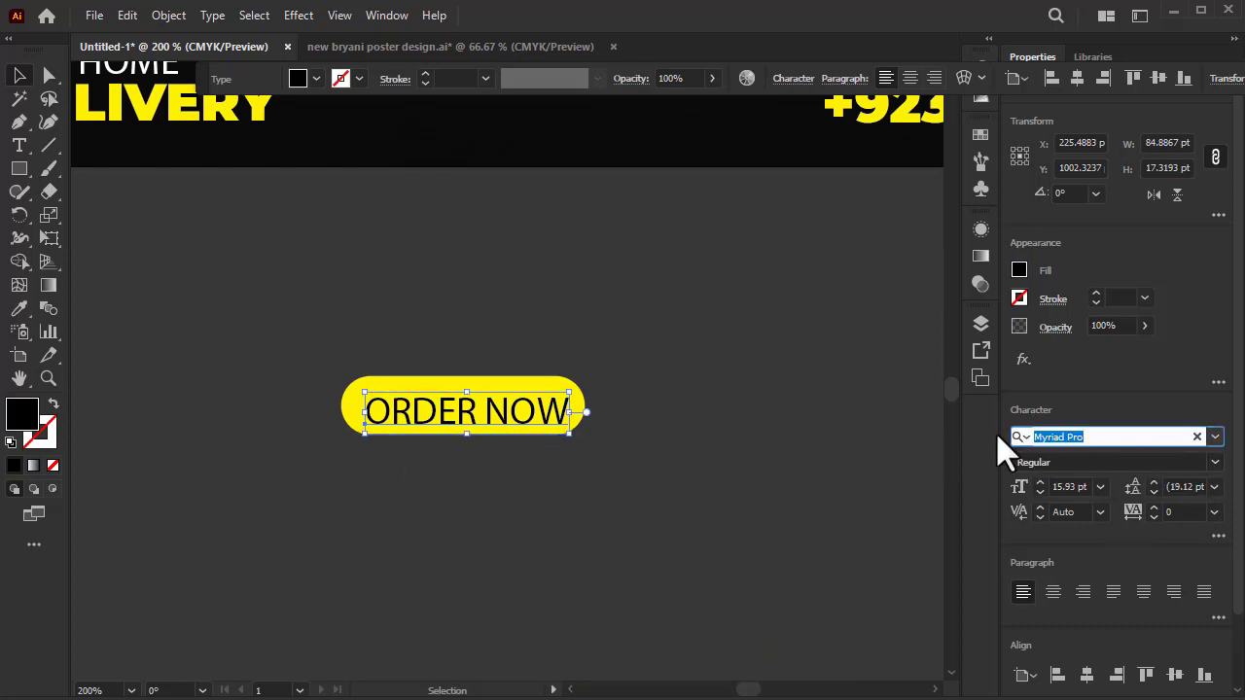
{"action": "type", "text": "mont"}
{"action": "scroll", "coordinate": [1101, 620], "scroll_direction": "down", "scroll_amount": 3}
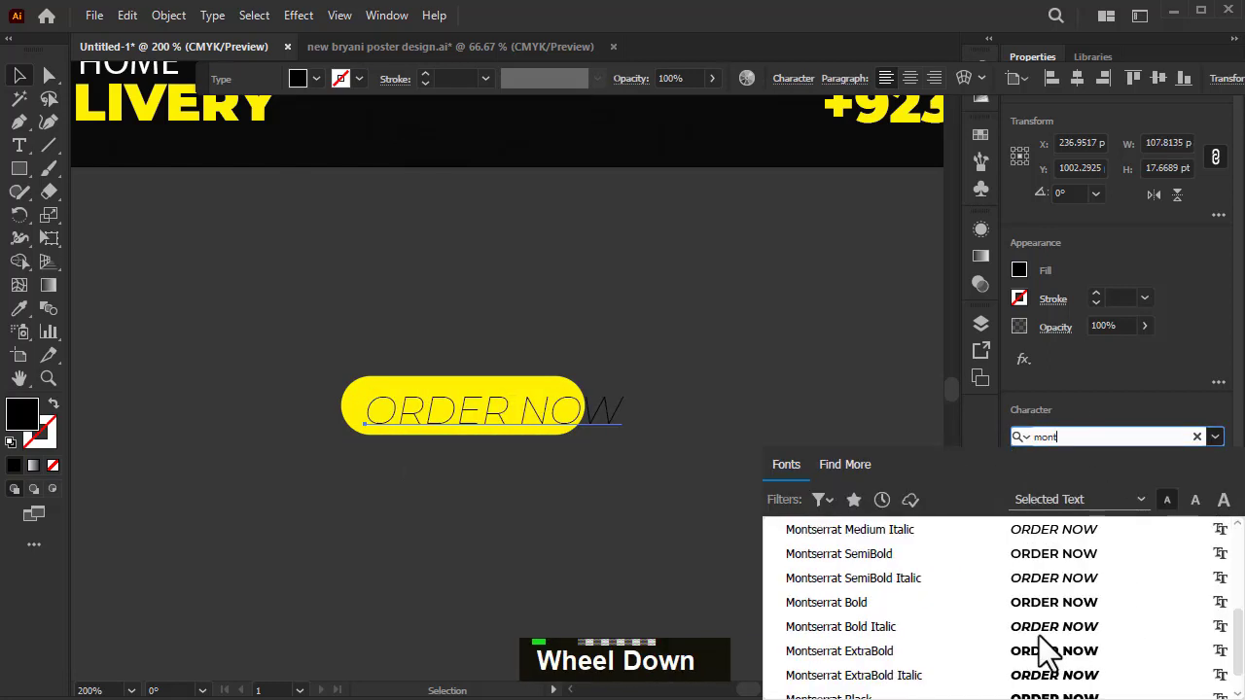
{"action": "left_click", "coordinate": [1040, 632]}
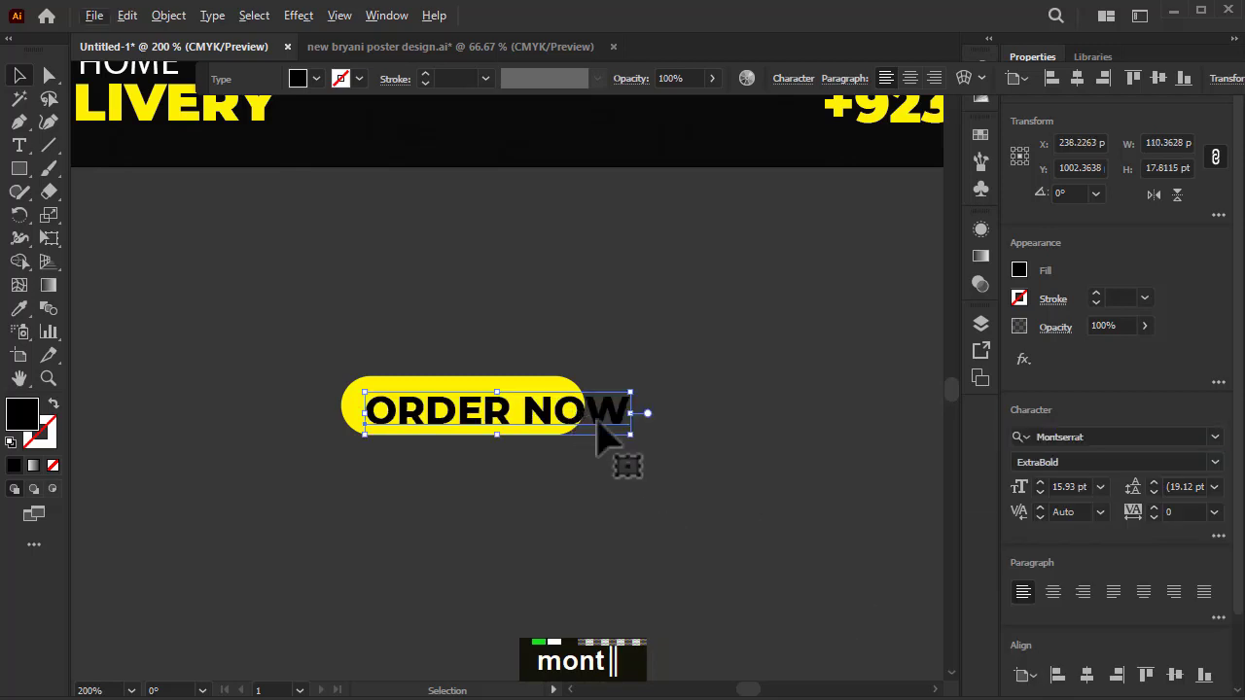
Step: Shrink "ORDER NOW" to about 12 pt so it fits inside the yellow pill, then group both
{"action": "left_click_drag", "start_coordinate": [631, 442], "coordinate": [587, 424]}
{"action": "scroll", "coordinate": [477, 428], "scroll_direction": "up", "scroll_amount": 2}
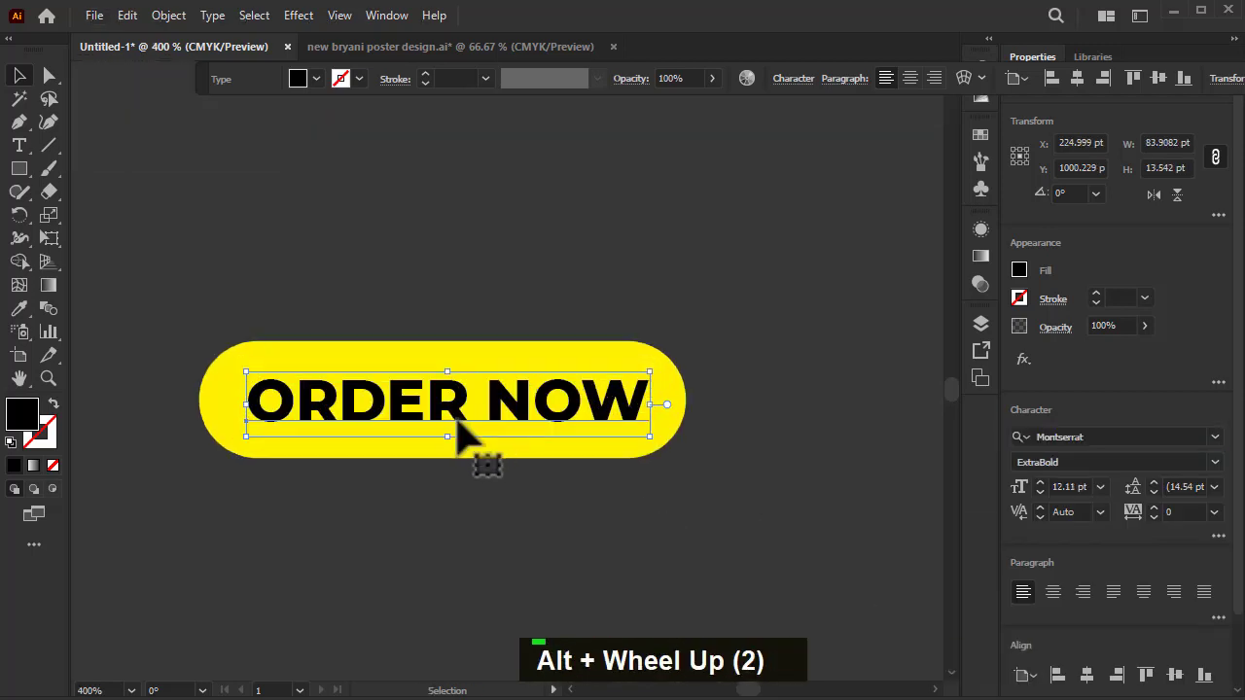
{"action": "left_click", "coordinate": [428, 428], "text": "alt"}
{"action": "left_click", "coordinate": [420, 453], "text": "shift"}
{"action": "key", "text": "ctrl+g"}
Step: Place the "ORDER NOW" button, enlarged to about 123 pt wide, inside the poster's lower-right corner and deselect it
{"action": "scroll", "coordinate": [331, 522], "scroll_direction": "down", "scroll_amount": 4}
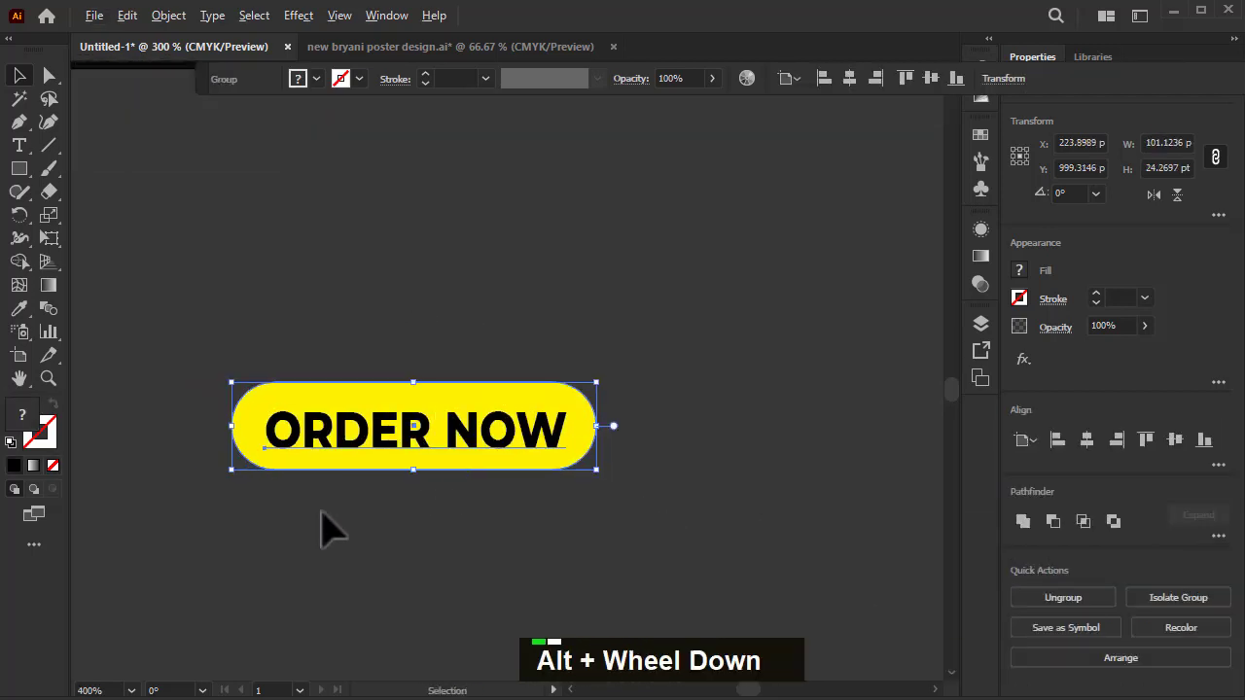
{"action": "scroll", "coordinate": [354, 489], "scroll_direction": "down", "scroll_amount": 2}
{"action": "left_click_drag", "start_coordinate": [356, 490], "coordinate": [835, 376]}
{"action": "scroll", "coordinate": [856, 416], "scroll_direction": "up", "scroll_amount": 3}
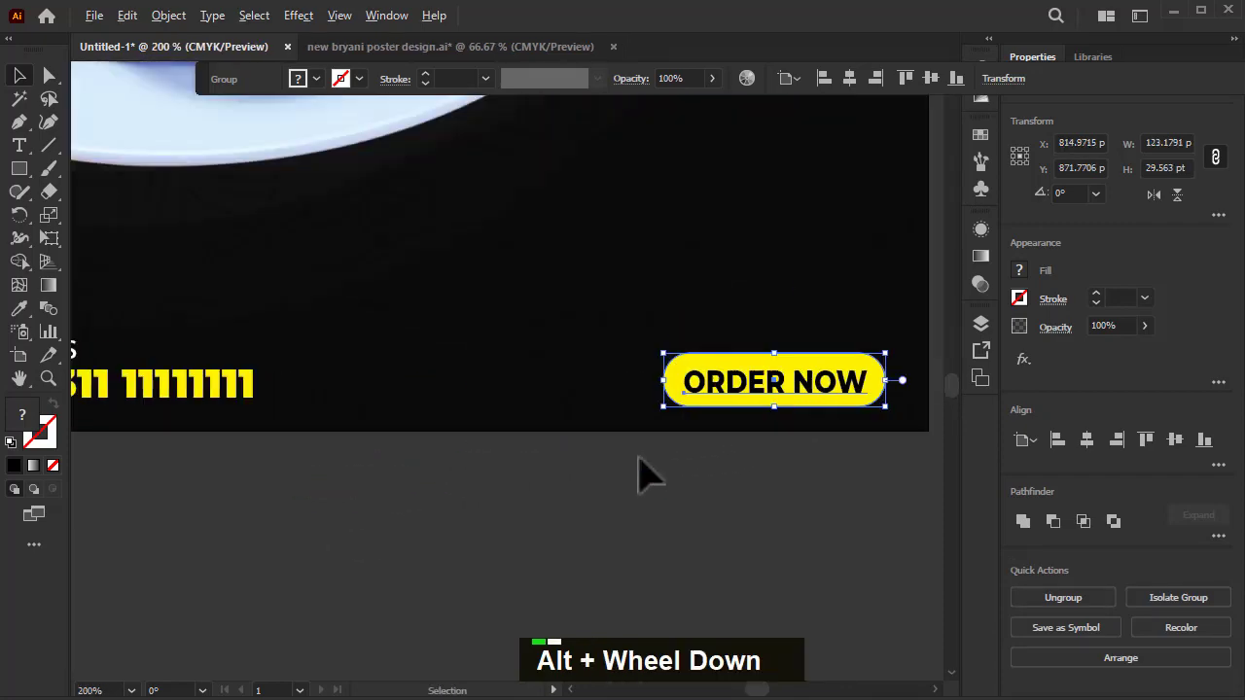
{"action": "scroll", "coordinate": [645, 473], "scroll_direction": "down", "scroll_amount": 2}
{"action": "left_click", "coordinate": [613, 528]}
{"action": "scroll", "coordinate": [798, 565], "scroll_direction": "down", "scroll_amount": 3}
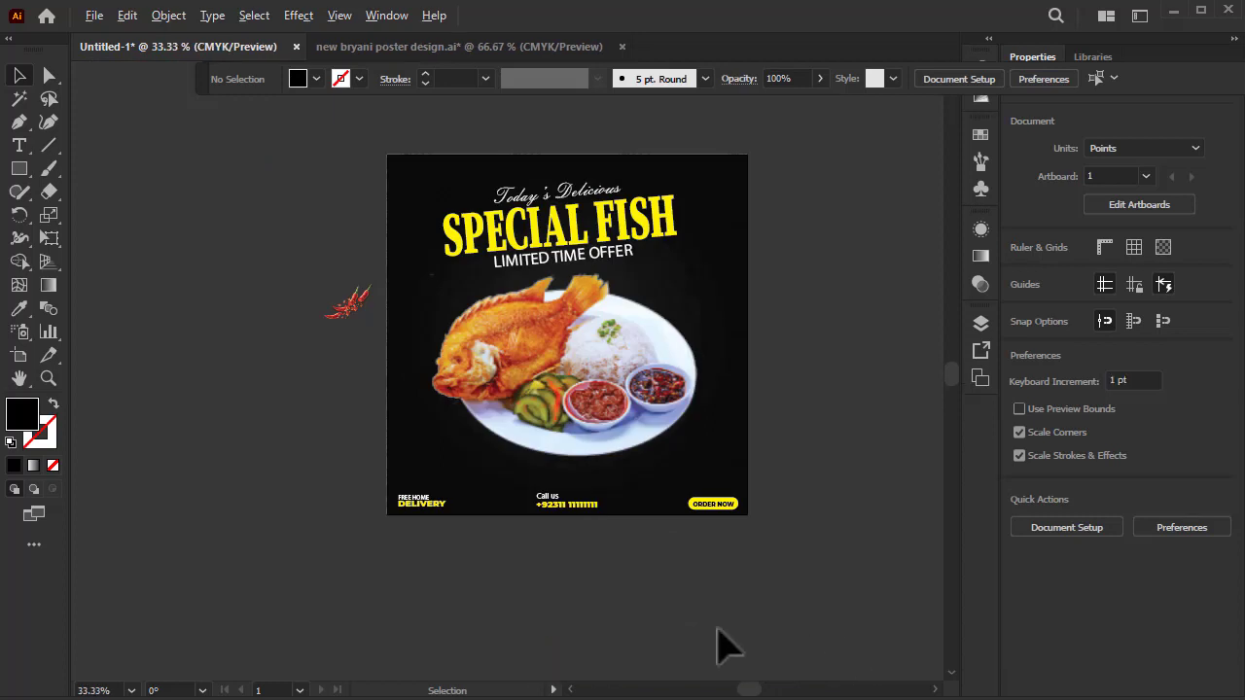
Step: Draw a tall black rectangle about 131 × 304 pt on the canvas below the poster
{"action": "scroll", "coordinate": [717, 648], "scroll_direction": "up", "scroll_amount": 1}
{"action": "left_click", "coordinate": [21, 168]}
{"action": "scroll", "coordinate": [511, 334], "scroll_direction": "down", "scroll_amount": 3}
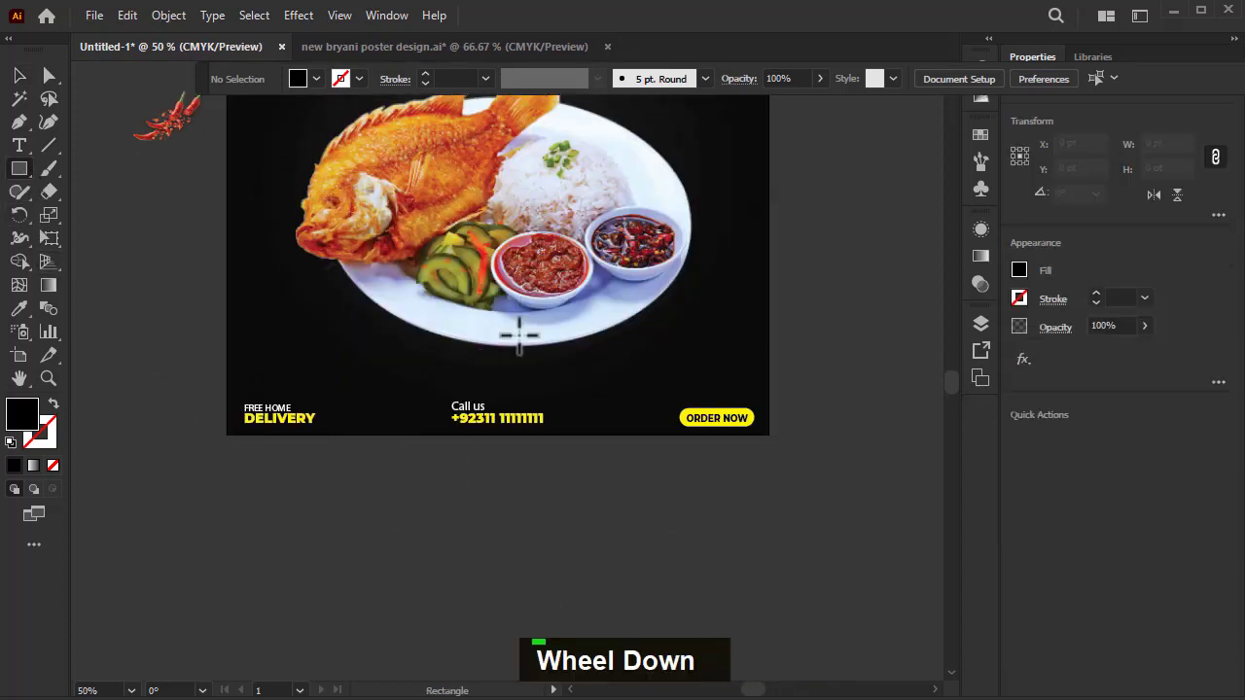
{"action": "left_click_drag", "start_coordinate": [462, 348], "coordinate": [383, 532]}
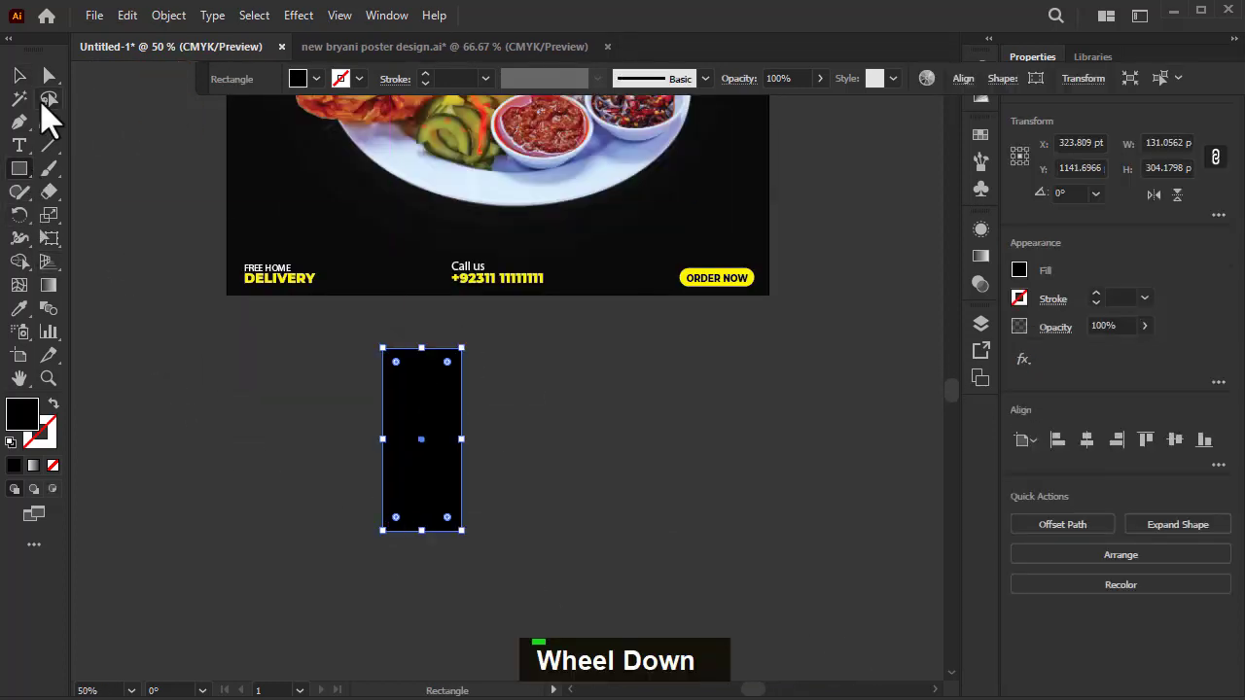
Step: Add an anchor point midway along the rectangle's bottom edge and raise it about 66 pt to form a ribbon notch
{"action": "left_click", "coordinate": [18, 121]}
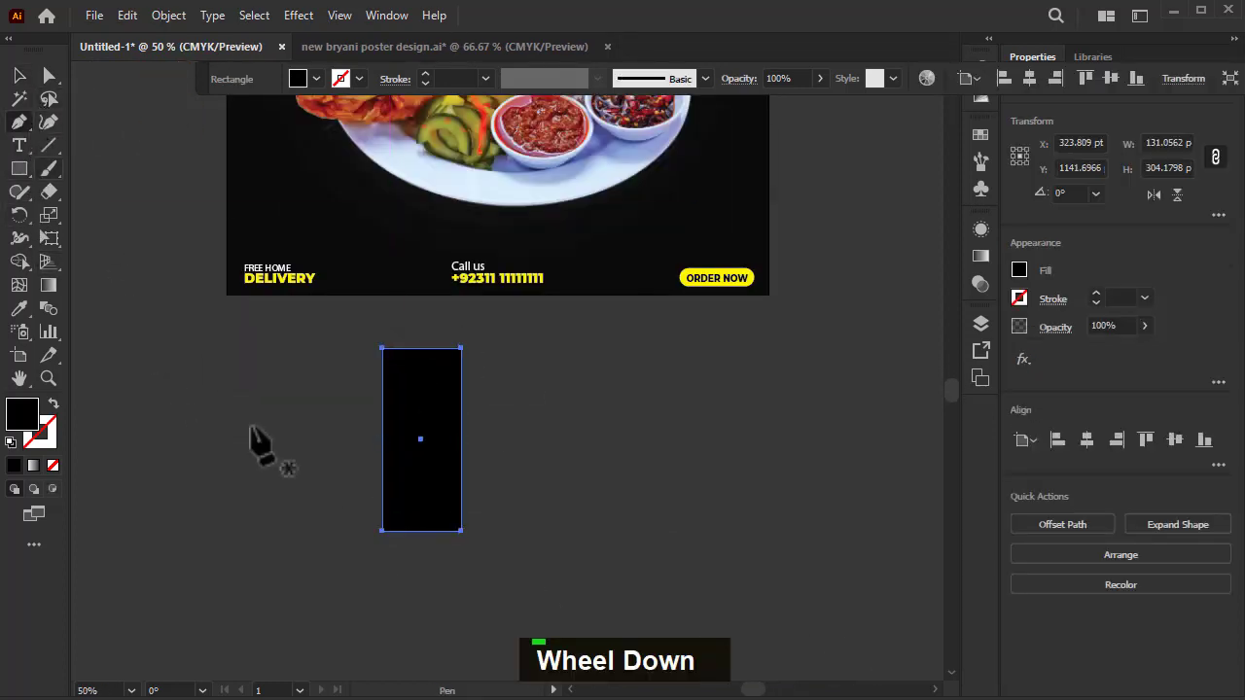
{"action": "left_click", "coordinate": [421, 530]}
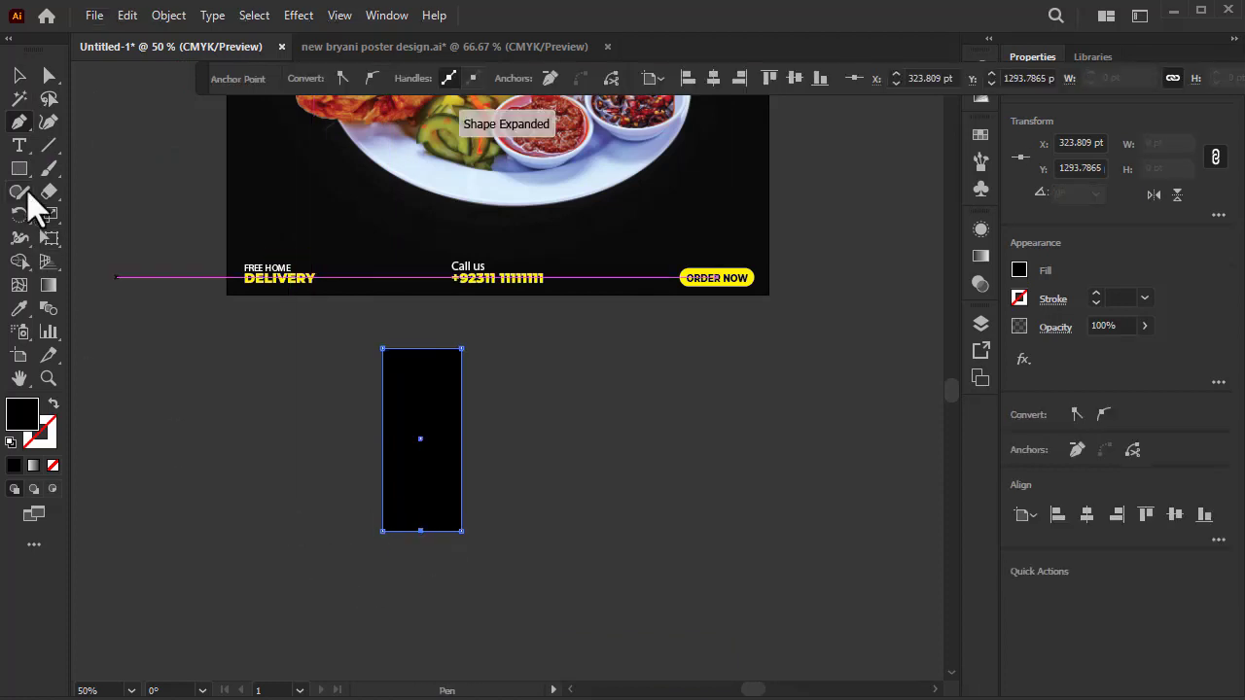
{"action": "scroll", "coordinate": [319, 498], "scroll_direction": "up", "scroll_amount": 1, "text": "alt"}
{"action": "left_click", "coordinate": [49, 75]}
{"action": "scroll", "coordinate": [456, 544], "scroll_direction": "up", "scroll_amount": 2, "text": "alt"}
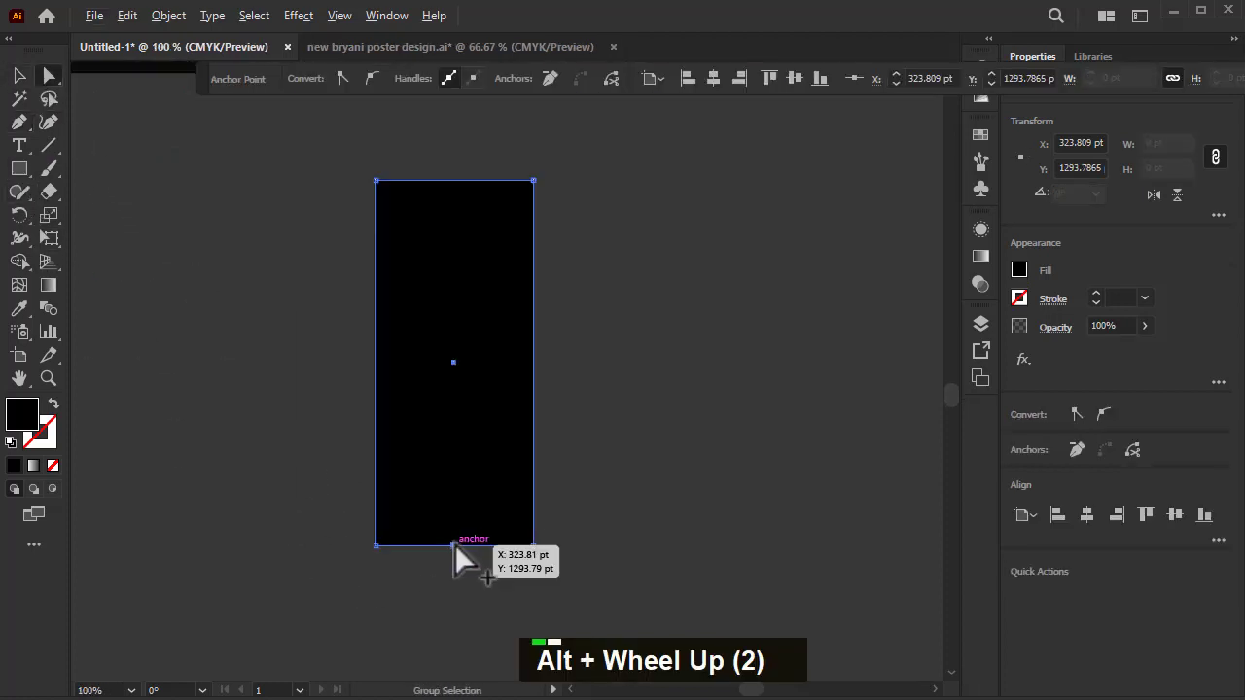
{"action": "left_click_drag", "start_coordinate": [454, 545], "coordinate": [449, 474]}
{"action": "scroll", "coordinate": [449, 474], "scroll_direction": "down", "scroll_amount": 2, "text": "alt"}
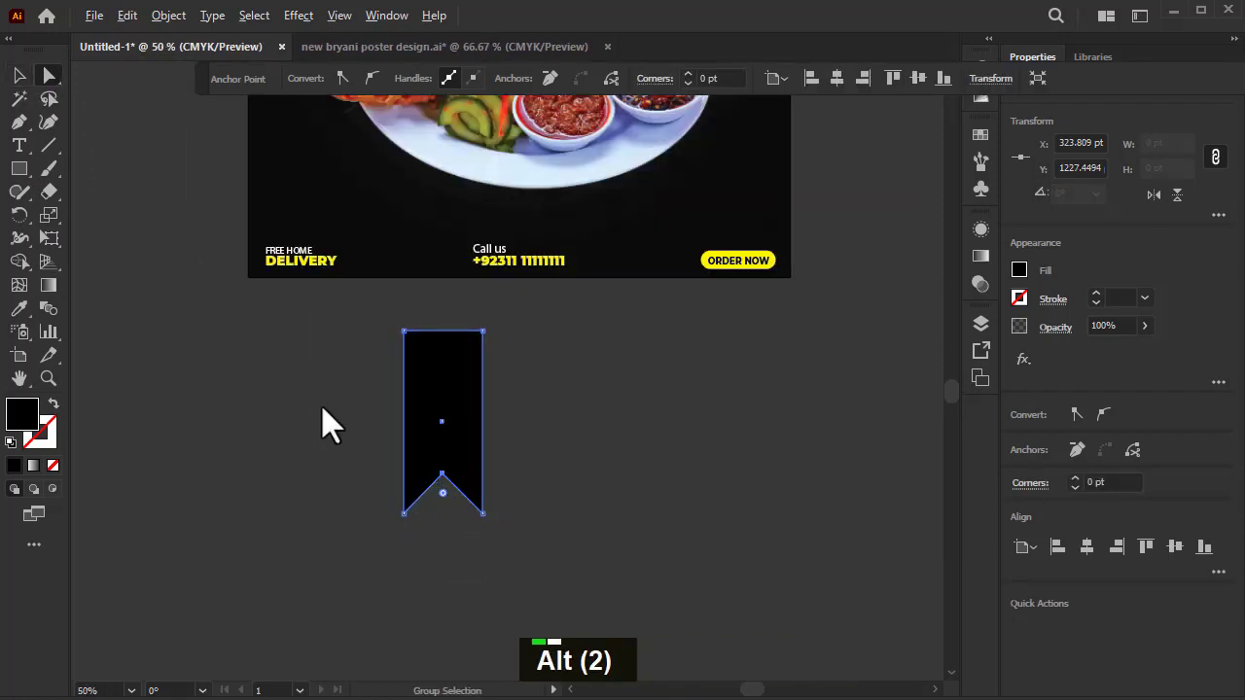
Step: Recolour the black ribbon yellow by sampling the colour of the phone number text on the poster with the Eyedropper
{"action": "scroll", "coordinate": [322, 409], "scroll_direction": "down", "scroll_amount": 2, "text": "alt"}
{"action": "scroll", "coordinate": [381, 436], "scroll_direction": "up", "scroll_amount": 2, "text": "alt"}
{"action": "left_click", "coordinate": [19, 309]}
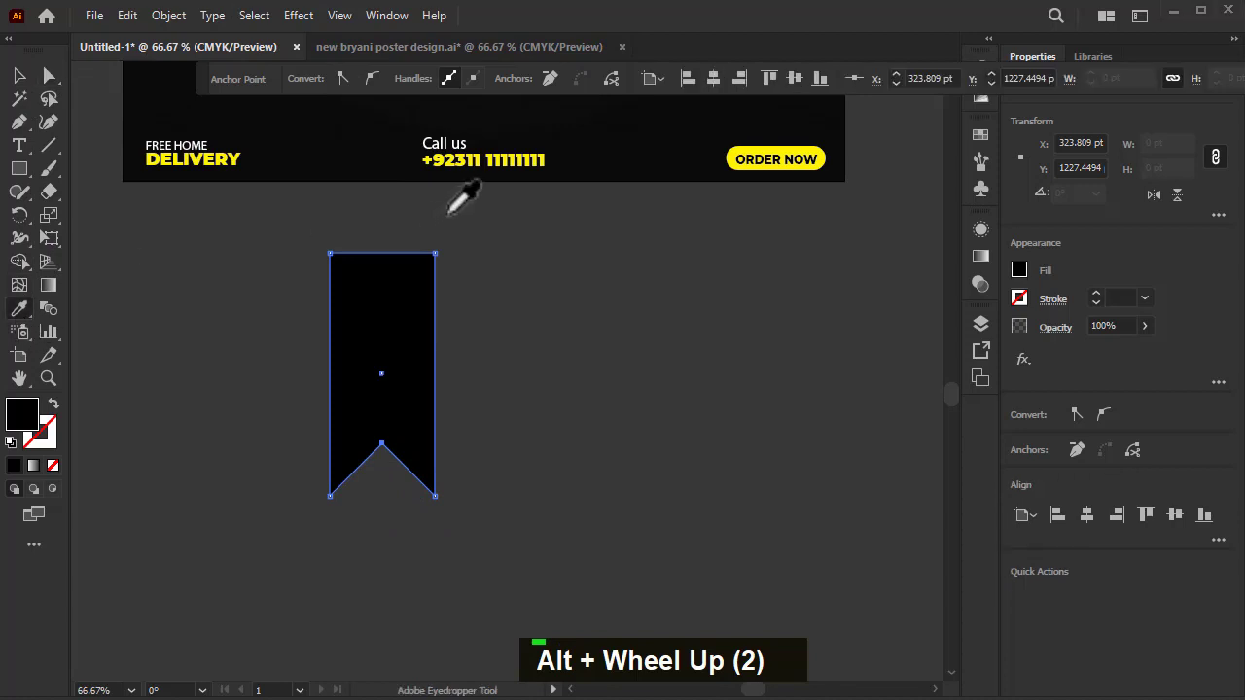
{"action": "left_click", "coordinate": [491, 158]}
Step: Create a 12-point star beside the ribbon with radii of 25 pt and 50 pt
{"action": "scroll", "coordinate": [365, 312], "scroll_direction": "up", "scroll_amount": 3, "text": "alt"}
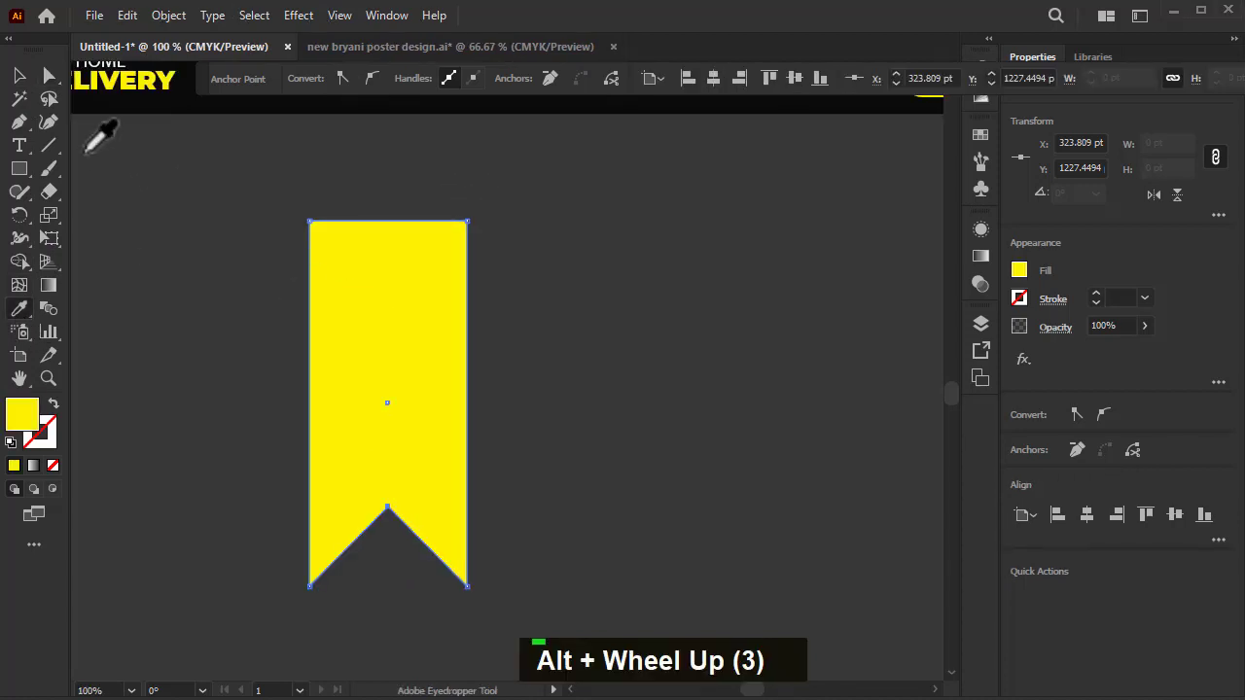
{"action": "right_click", "coordinate": [27, 173]}
{"action": "left_click", "coordinate": [80, 259]}
{"action": "double_click", "coordinate": [257, 361]}
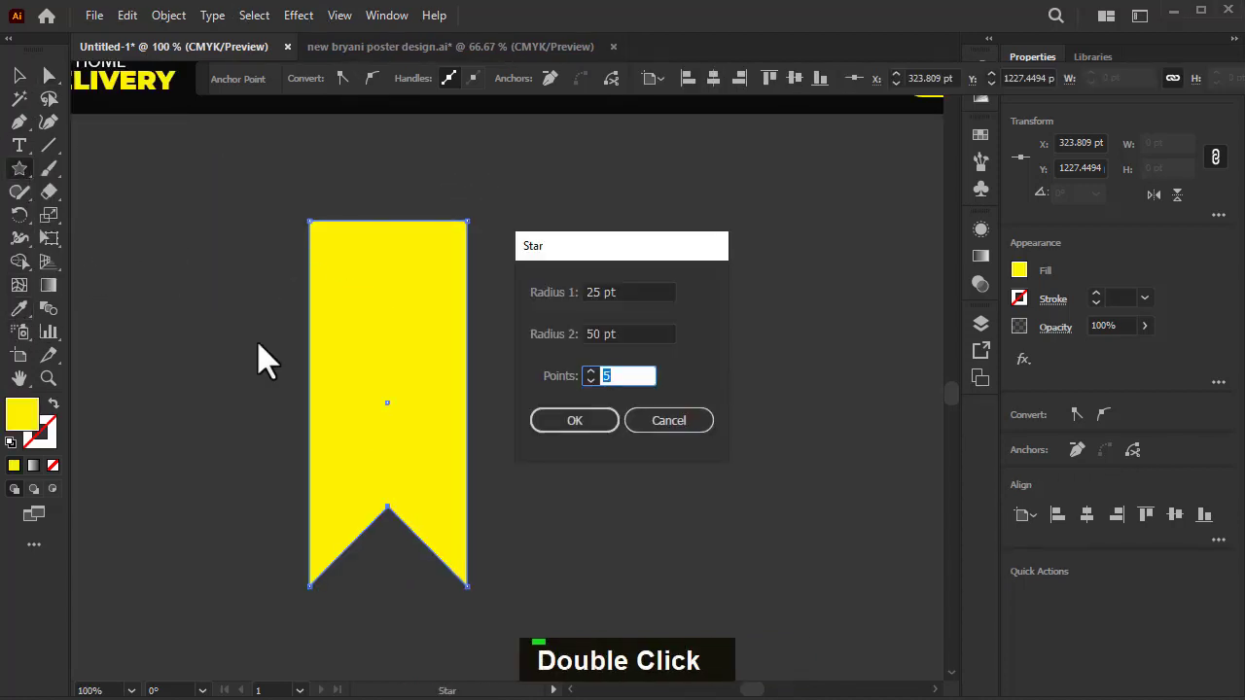
{"action": "type", "text": "12"}
{"action": "key", "text": "Return"}
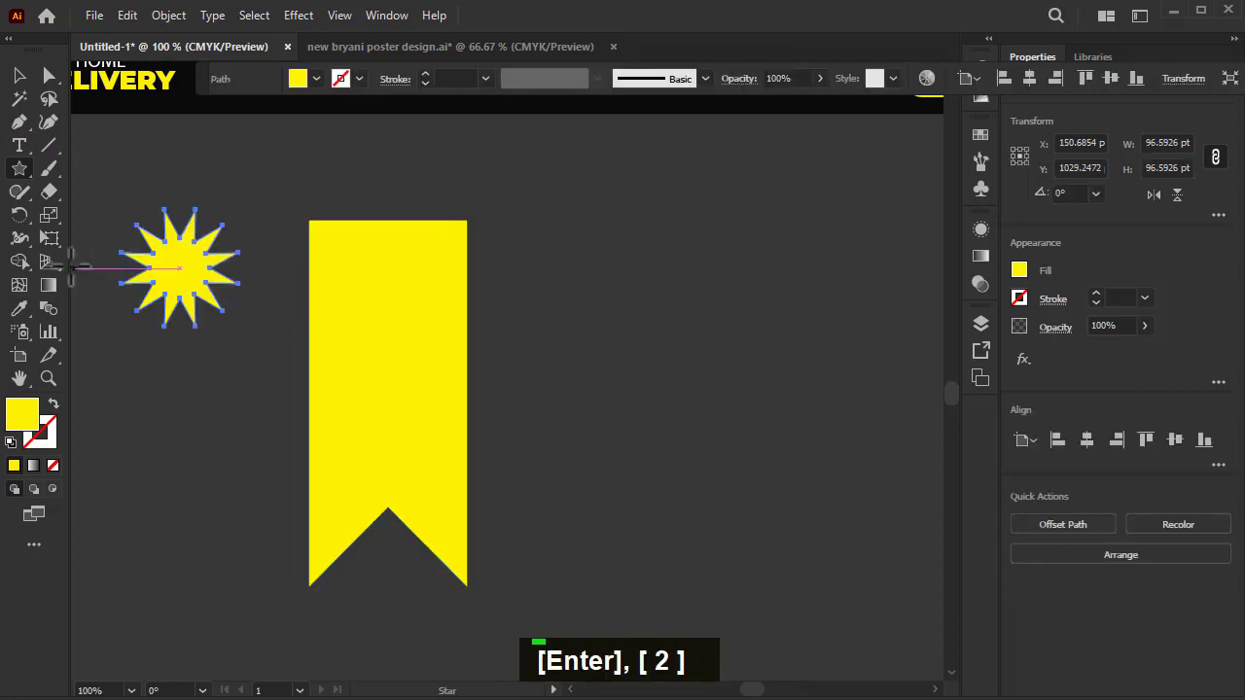
Step: Round all corners of the 12-point star into a scalloped badge about 72 pt wide and fill it white
{"action": "scroll", "coordinate": [80, 229], "scroll_direction": "up", "scroll_amount": 1, "text": "alt"}
{"action": "left_click", "coordinate": [44, 74]}
{"action": "scroll", "coordinate": [118, 263], "scroll_direction": "up", "scroll_amount": 1, "text": "alt"}
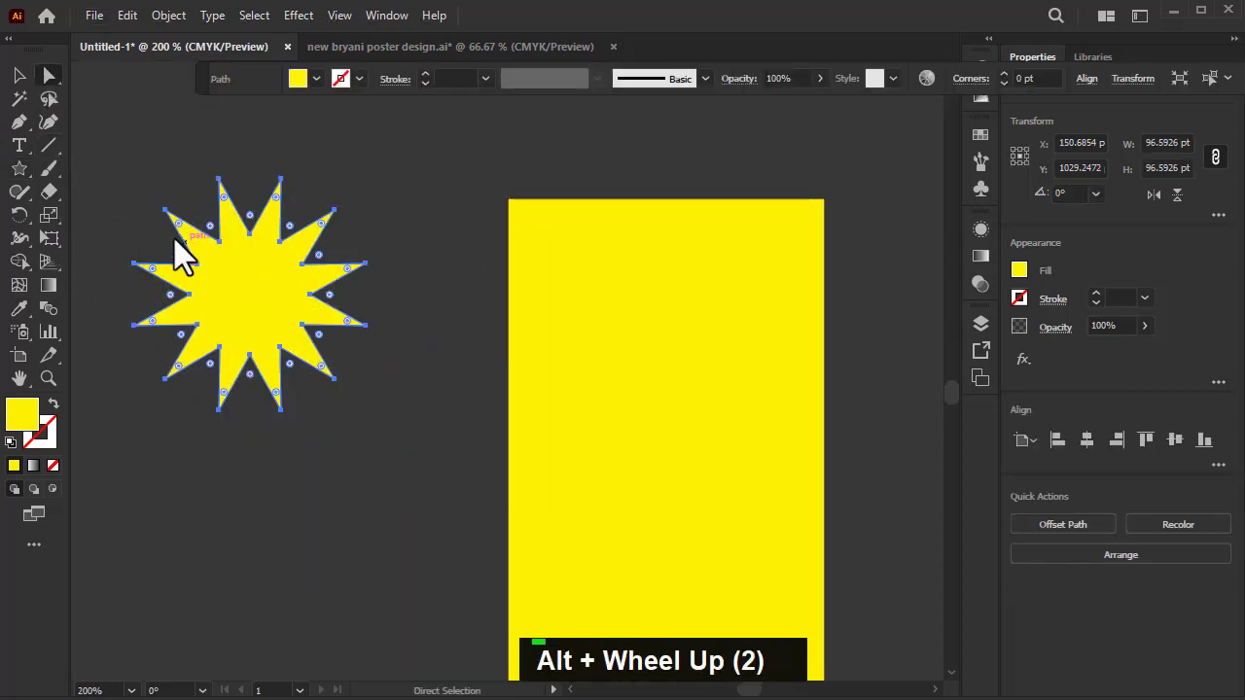
{"action": "left_click_drag", "start_coordinate": [181, 232], "coordinate": [192, 247]}
{"action": "key", "text": "v"}
{"action": "left_click", "coordinate": [298, 78]}
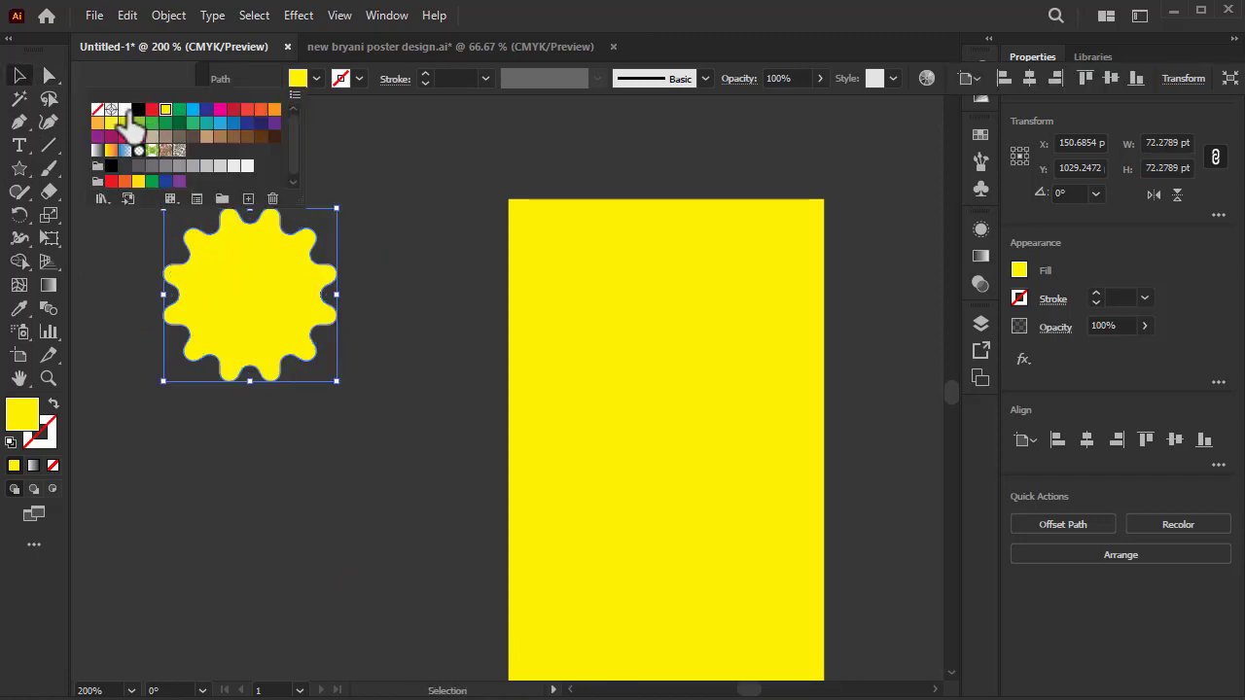
{"action": "double_click", "coordinate": [121, 114]}
Step: Centre the white badge on the ribbon, enlarged to about 145 pt wide, and narrow the ribbon to about 87 pt
{"action": "left_click_drag", "start_coordinate": [336, 318], "coordinate": [661, 491]}
{"action": "scroll", "coordinate": [380, 275], "scroll_direction": "down", "scroll_amount": 2, "text": "alt"}
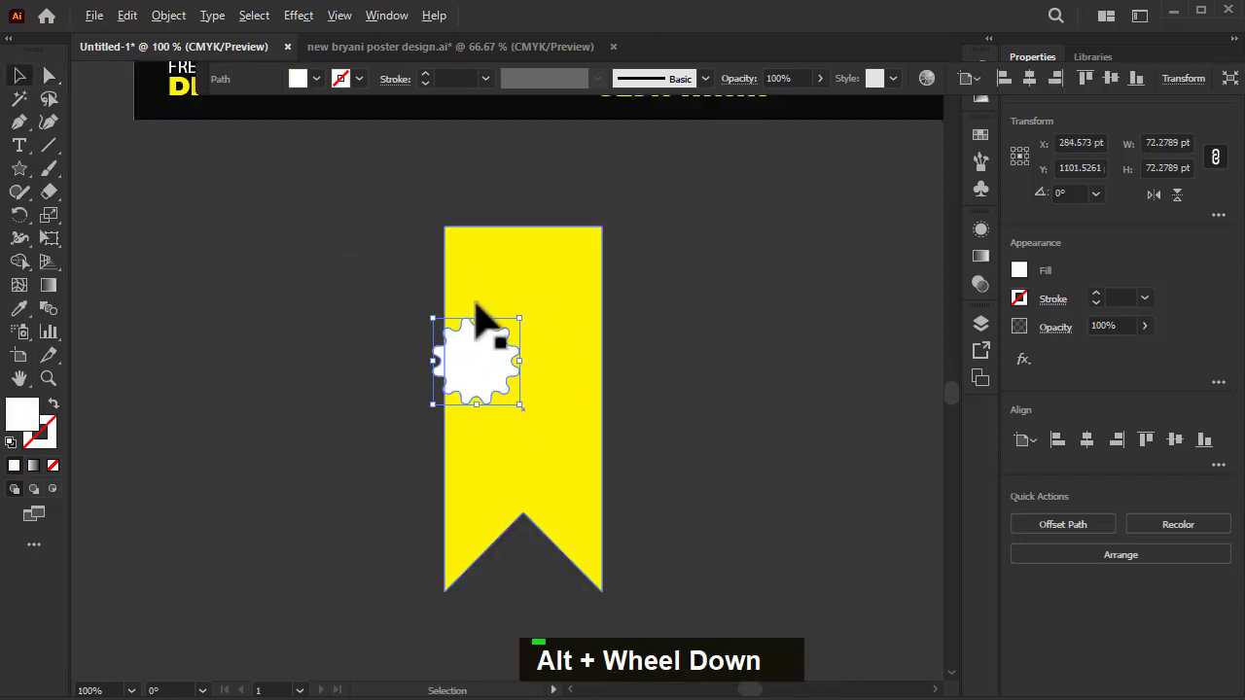
{"action": "left_click_drag", "start_coordinate": [528, 314], "coordinate": [625, 278]}
{"action": "left_click", "coordinate": [588, 428]}
{"action": "left_click_drag", "start_coordinate": [445, 408], "coordinate": [542, 416]}
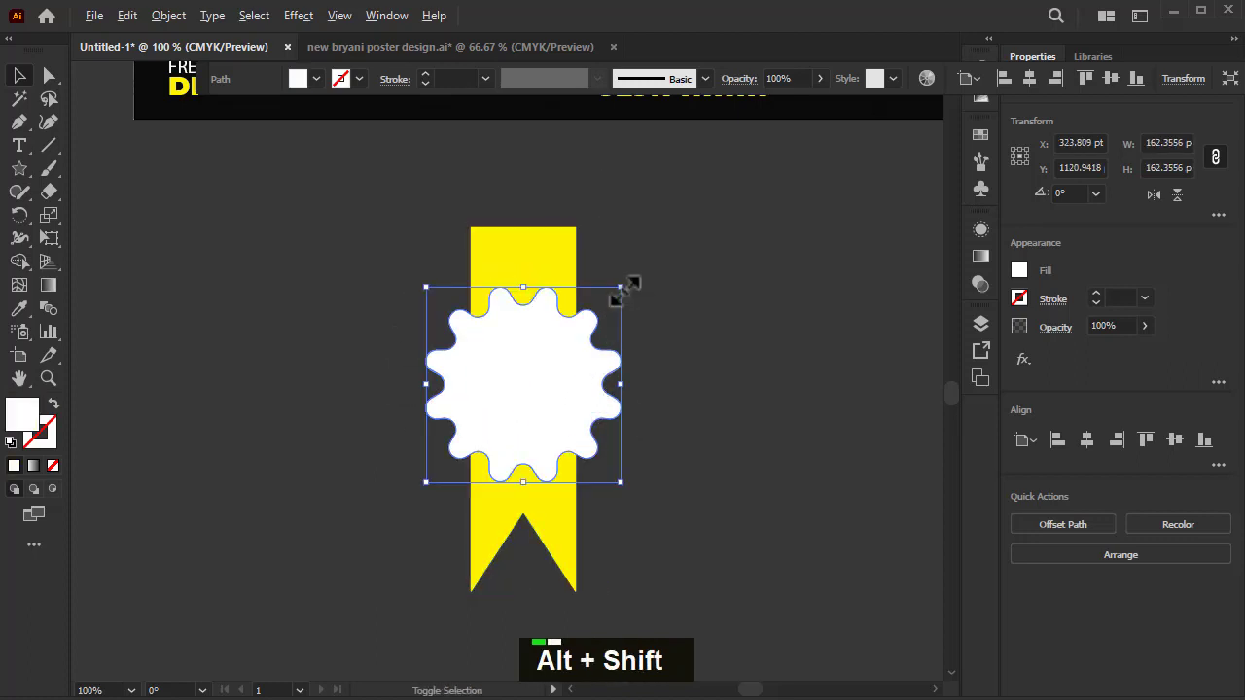
{"action": "left_click_drag", "start_coordinate": [626, 291], "coordinate": [623, 302]}
Step: Add centre-aligned two-line text reading "100%" and "Fresh" beside the ribbon
{"action": "left_click", "coordinate": [155, 258]}
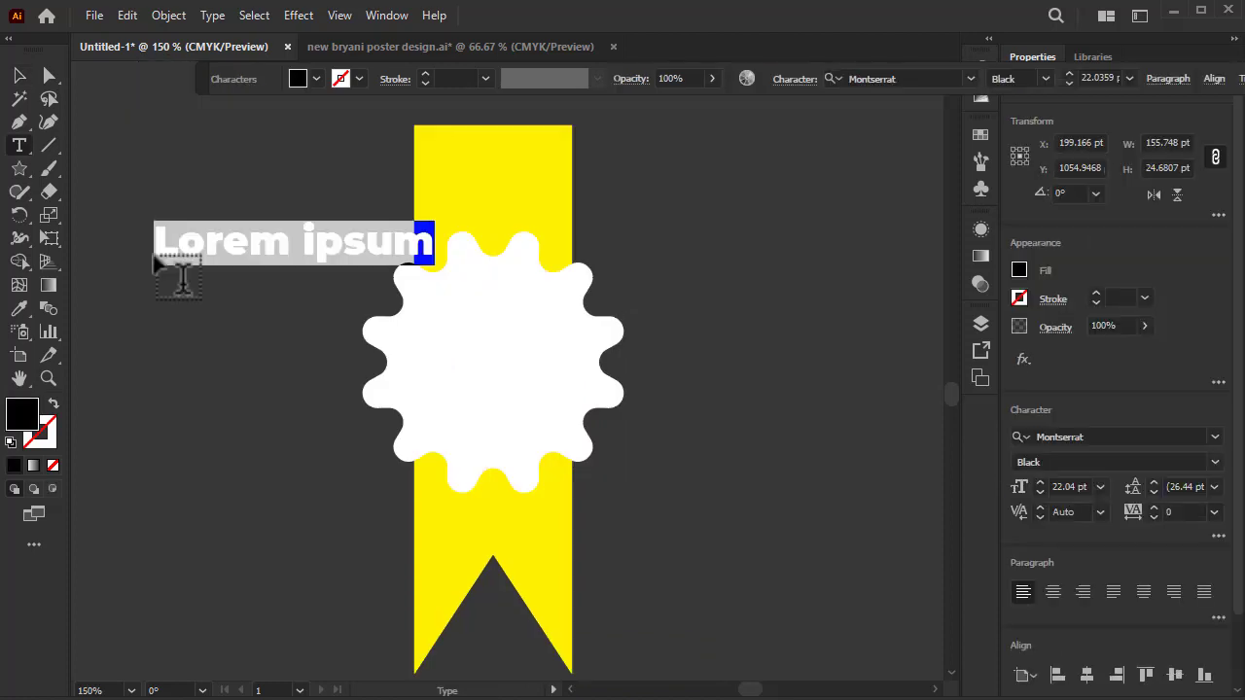
{"action": "type", "text": "100%"}
{"action": "key", "text": "Return"}
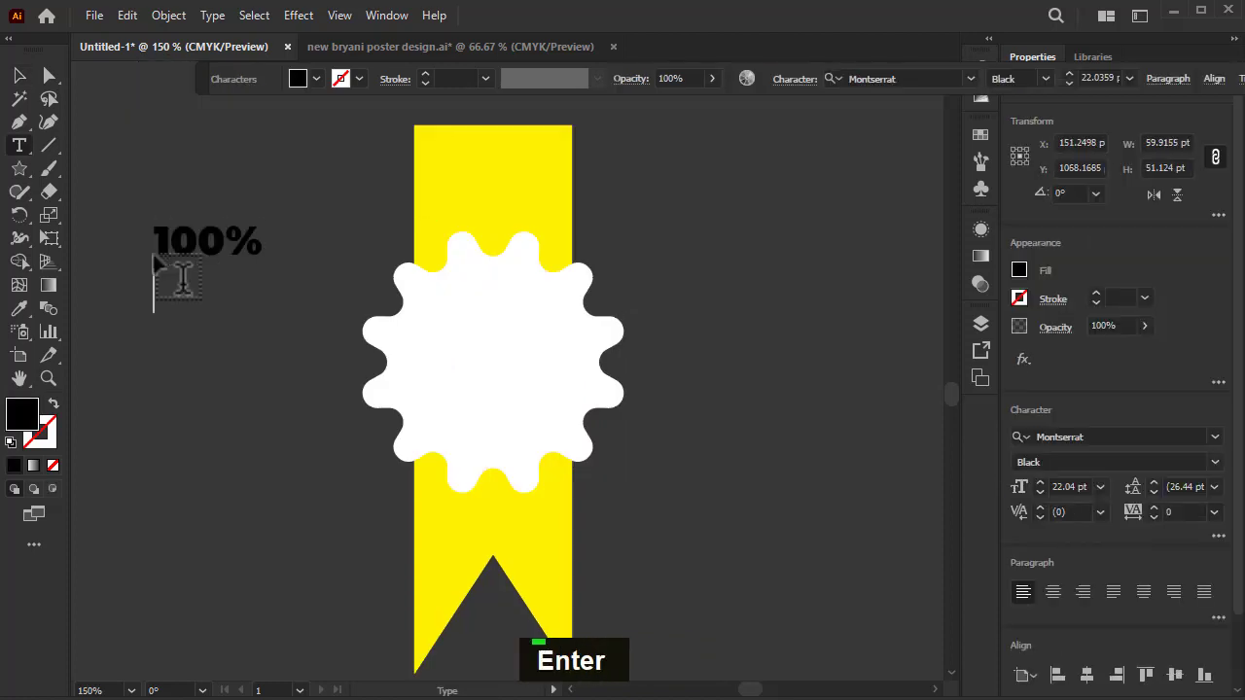
{"action": "type", "text": "Fr"}
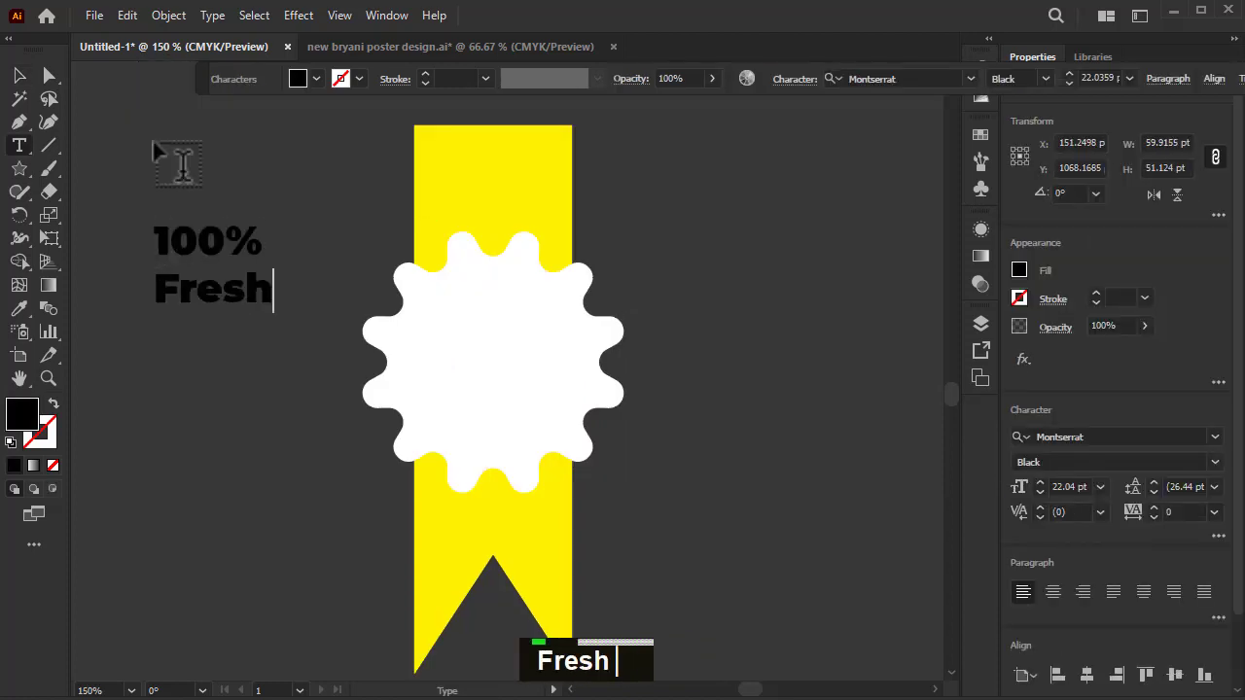
{"action": "type", "text": "esh"}
{"action": "left_click", "coordinate": [18, 74]}
{"action": "left_click", "coordinate": [1054, 592]}
Step: Centre the "100% Fresh" text on the white badge, enlarged to about 29 pt, with the leading set to 23 pt
{"action": "left_click_drag", "start_coordinate": [168, 284], "coordinate": [500, 392]}
{"action": "left_click_drag", "start_coordinate": [559, 331], "coordinate": [574, 315]}
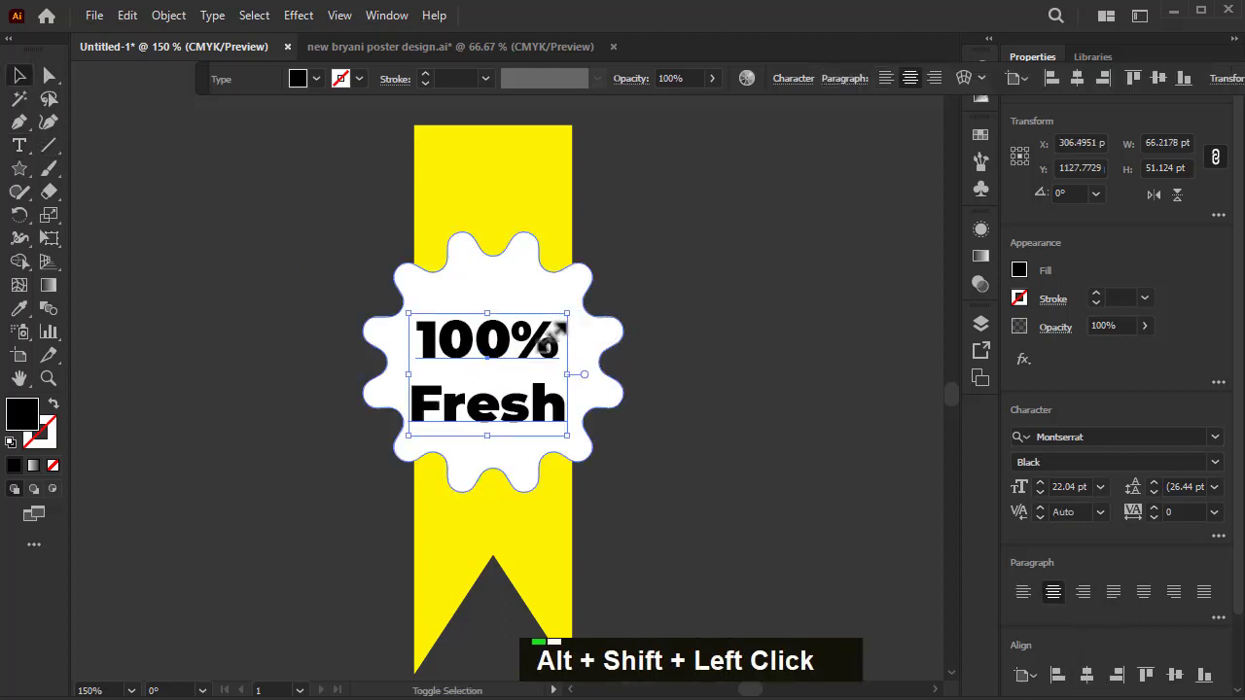
{"action": "scroll", "coordinate": [1189, 492], "scroll_direction": "down", "scroll_amount": 12}
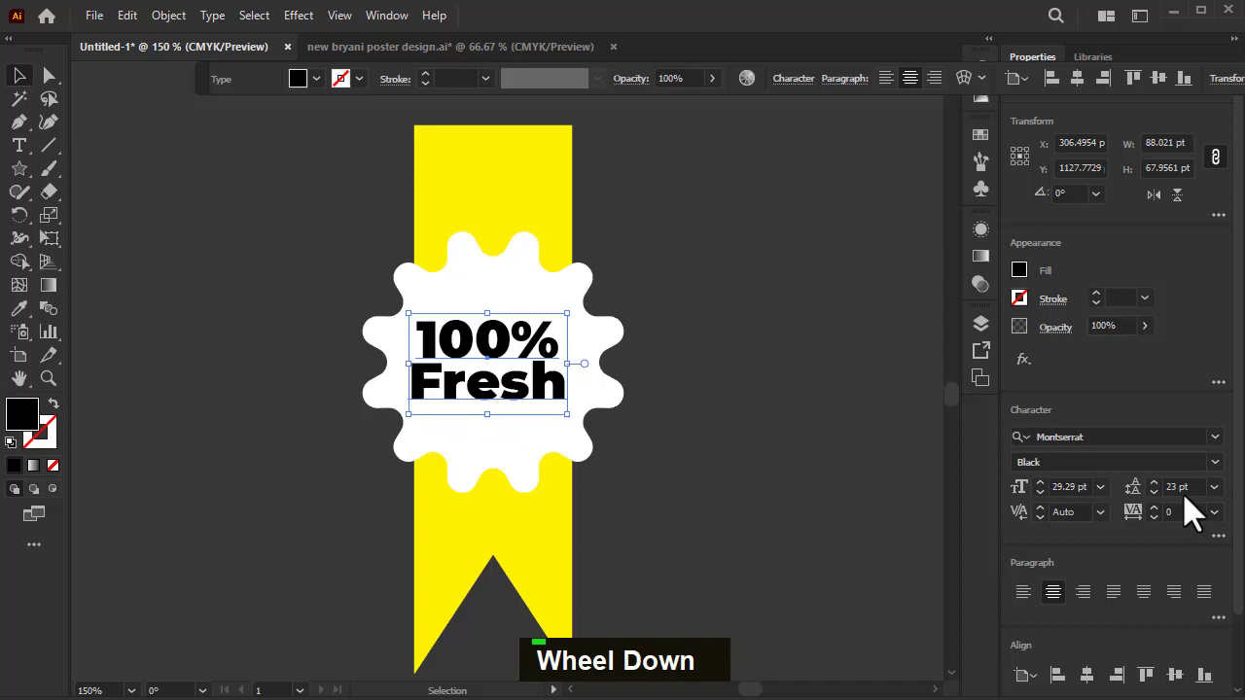
{"action": "left_click_drag", "start_coordinate": [515, 407], "coordinate": [525, 431]}
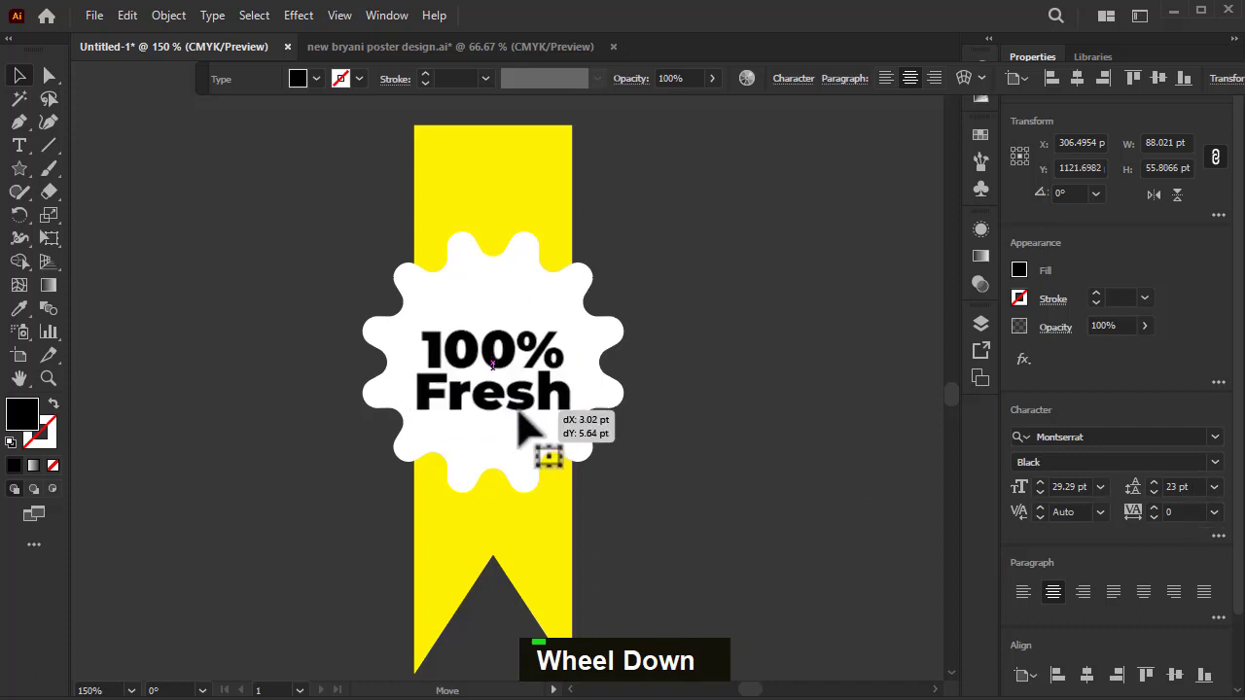
Step: Group the ribbon artwork, place it in the poster's upper-right corner shrunk to about 103 × 217 pt, and deselect it
{"action": "scroll", "coordinate": [521, 428], "scroll_direction": "down", "scroll_amount": 2}
{"action": "left_click_drag", "start_coordinate": [619, 337], "coordinate": [506, 252]}
{"action": "scroll", "coordinate": [414, 452], "scroll_direction": "down", "scroll_amount": 5}
{"action": "scroll", "coordinate": [506, 253], "scroll_direction": "up", "scroll_amount": 2}
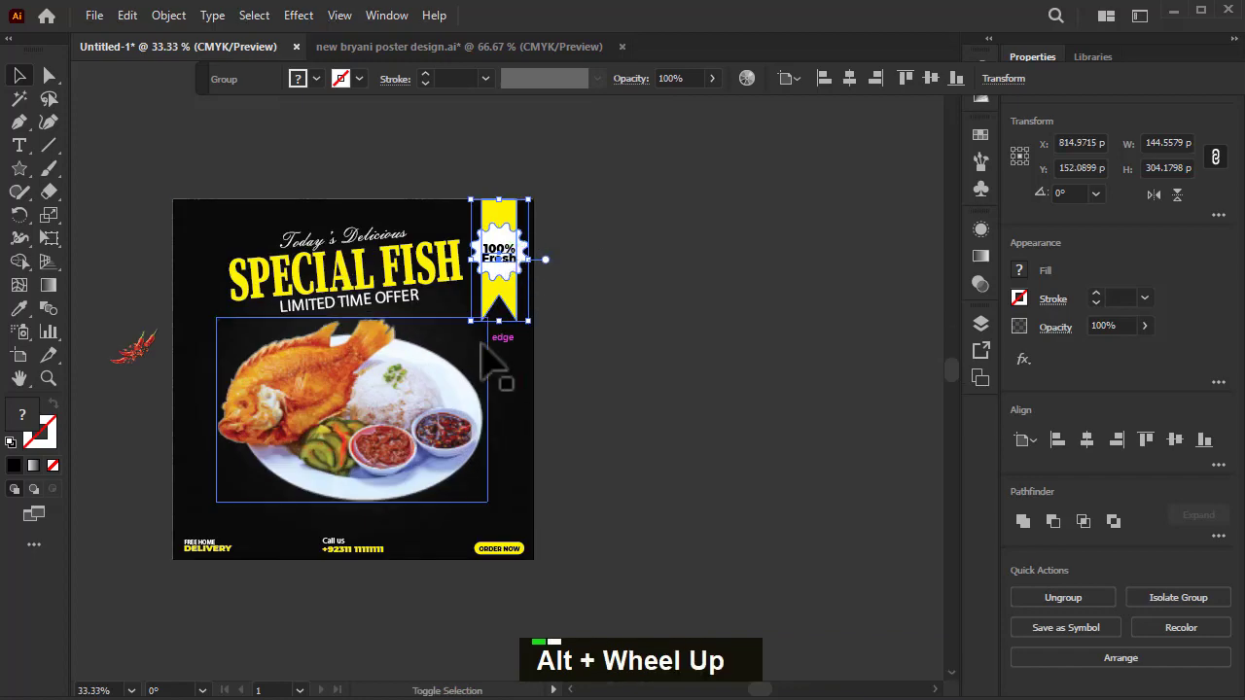
{"action": "left_click_drag", "start_coordinate": [471, 322], "coordinate": [509, 251]}
{"action": "scroll", "coordinate": [522, 274], "scroll_direction": "up", "scroll_amount": 2}
{"action": "scroll", "coordinate": [717, 256], "scroll_direction": "down", "scroll_amount": 2}
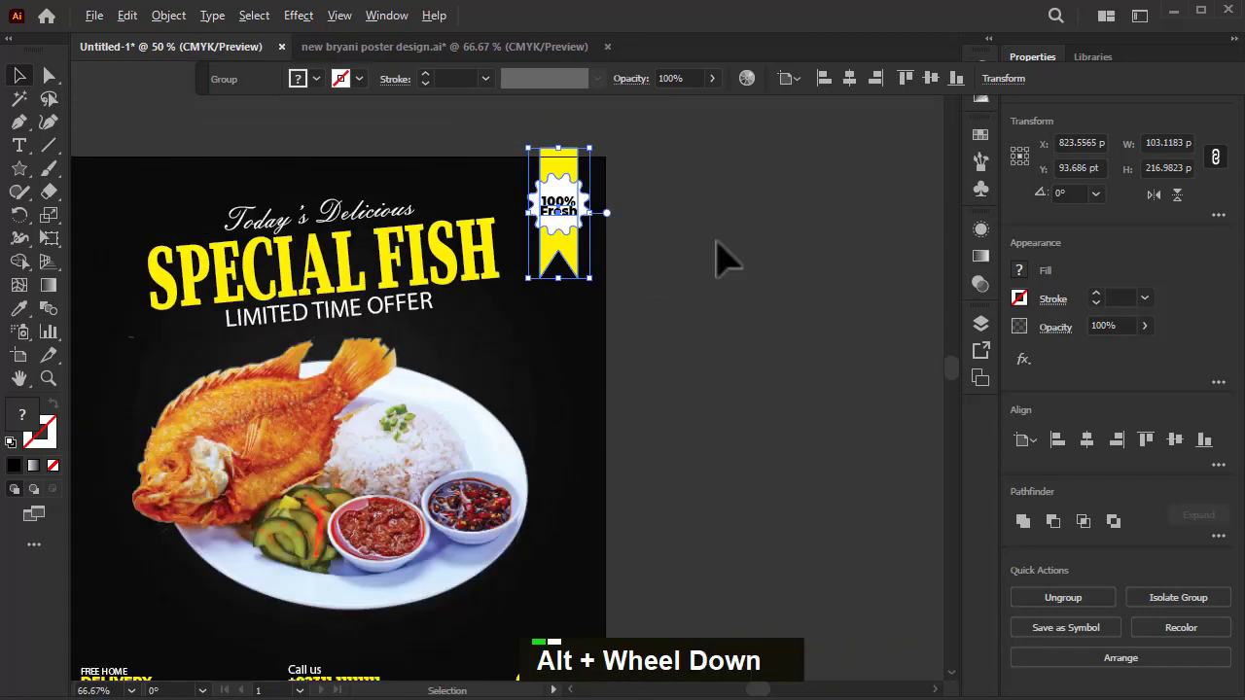
{"action": "left_click", "coordinate": [210, 487]}
Step: Create a 10-point star on the empty canvas outside the poster with radii of 25 pt and 50 pt
{"action": "scroll", "coordinate": [505, 432], "scroll_direction": "down", "scroll_amount": 1}
{"action": "right_click", "coordinate": [10, 173]}
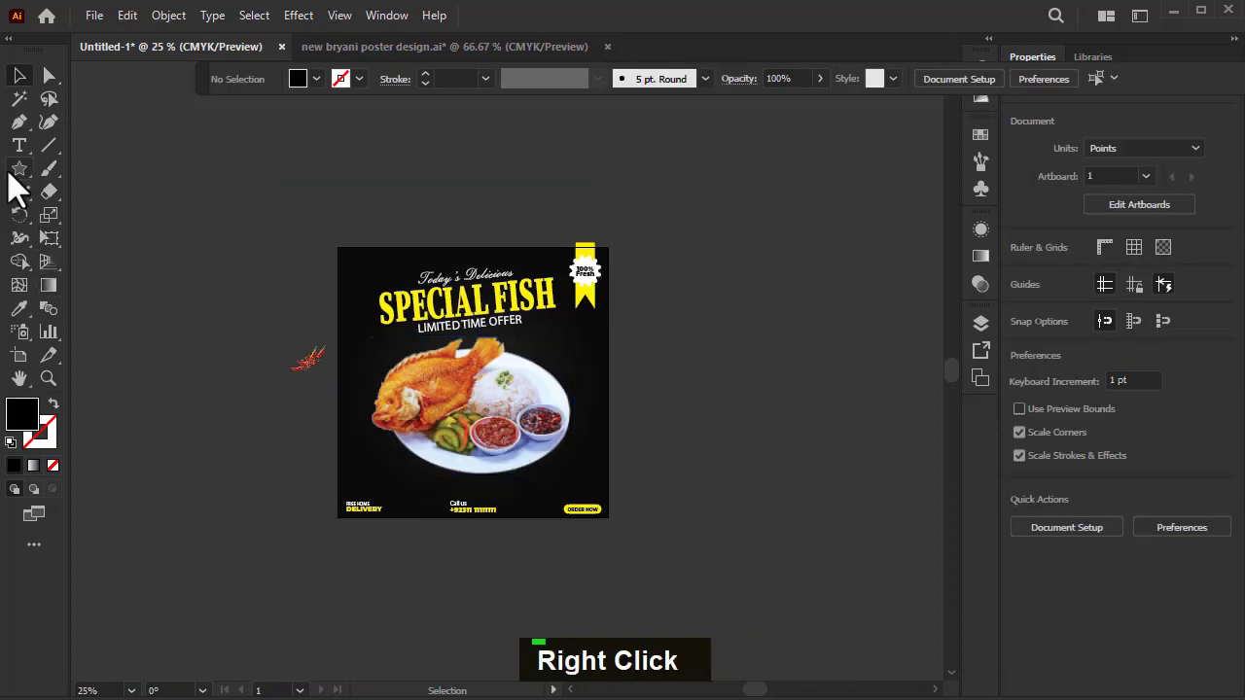
{"action": "left_click", "coordinate": [79, 263]}
{"action": "double_click", "coordinate": [189, 259]}
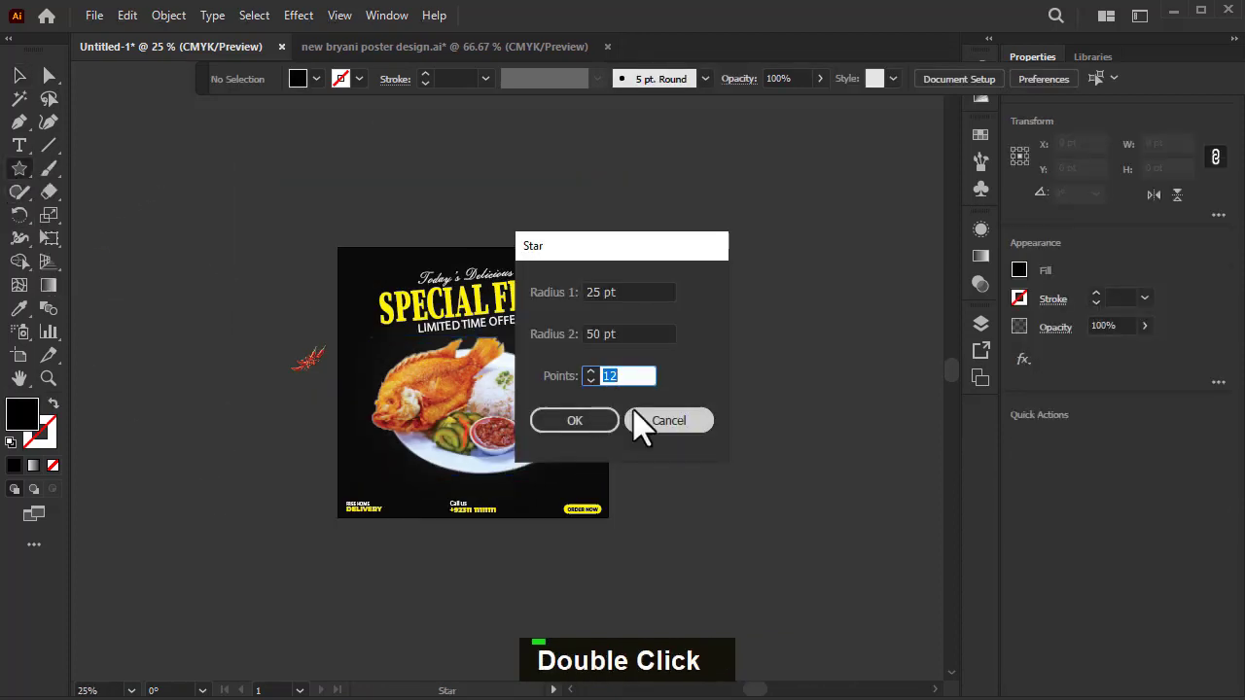
{"action": "type", "text": "10"}
{"action": "key", "text": "Return"}
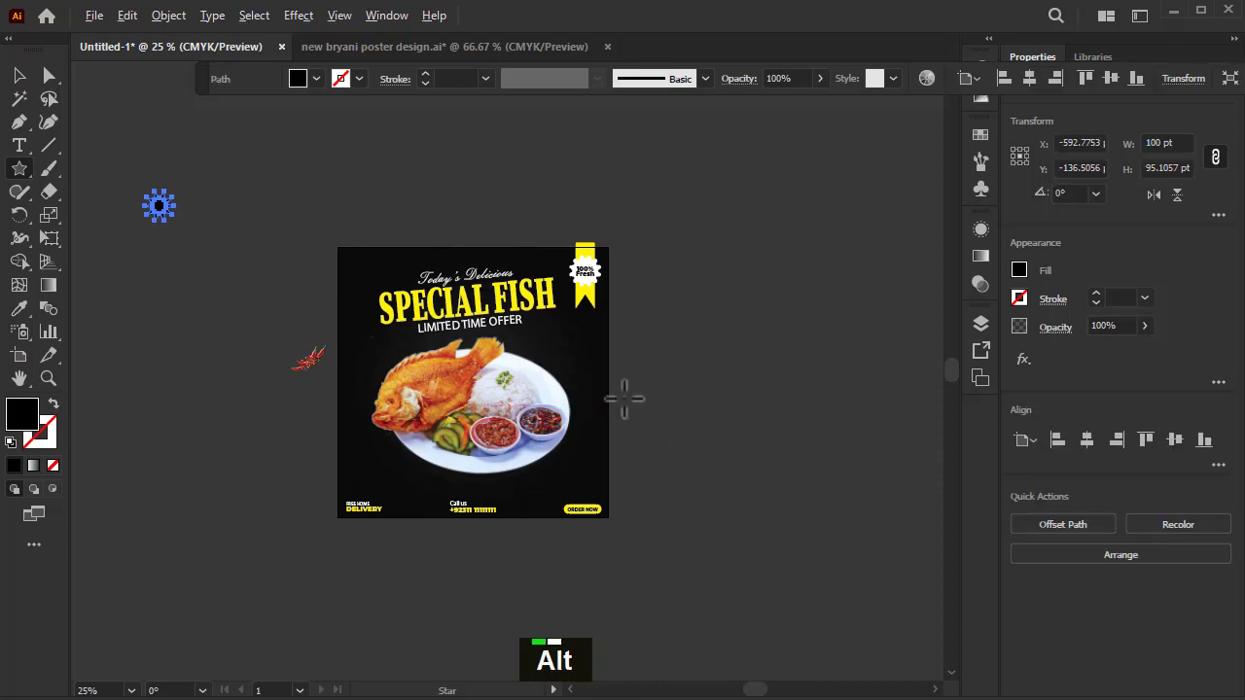
Step: Round all corners of the 10-point star by about 5.6 pt to form a scalloped badge
{"action": "scroll", "coordinate": [437, 289], "scroll_direction": "up", "scroll_amount": 5}
{"action": "scroll", "coordinate": [414, 312], "scroll_direction": "down", "scroll_amount": 2}
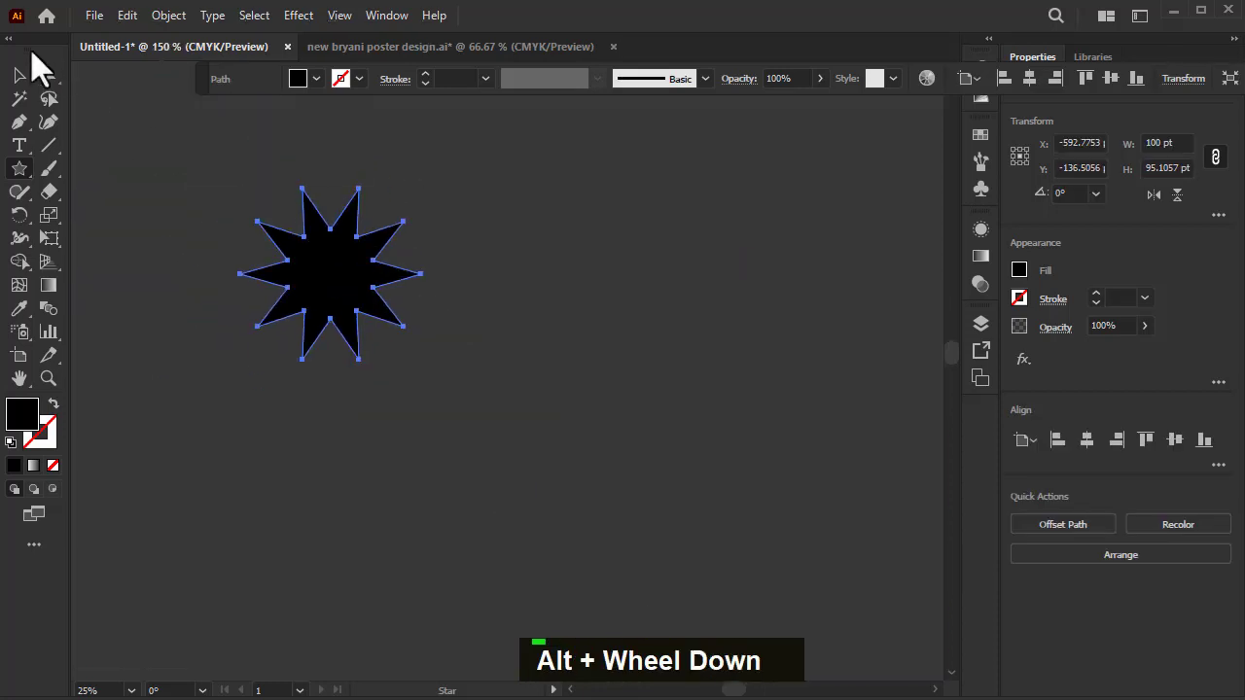
{"action": "left_click", "coordinate": [49, 75]}
{"action": "scroll", "coordinate": [283, 233], "scroll_direction": "up", "scroll_amount": 2}
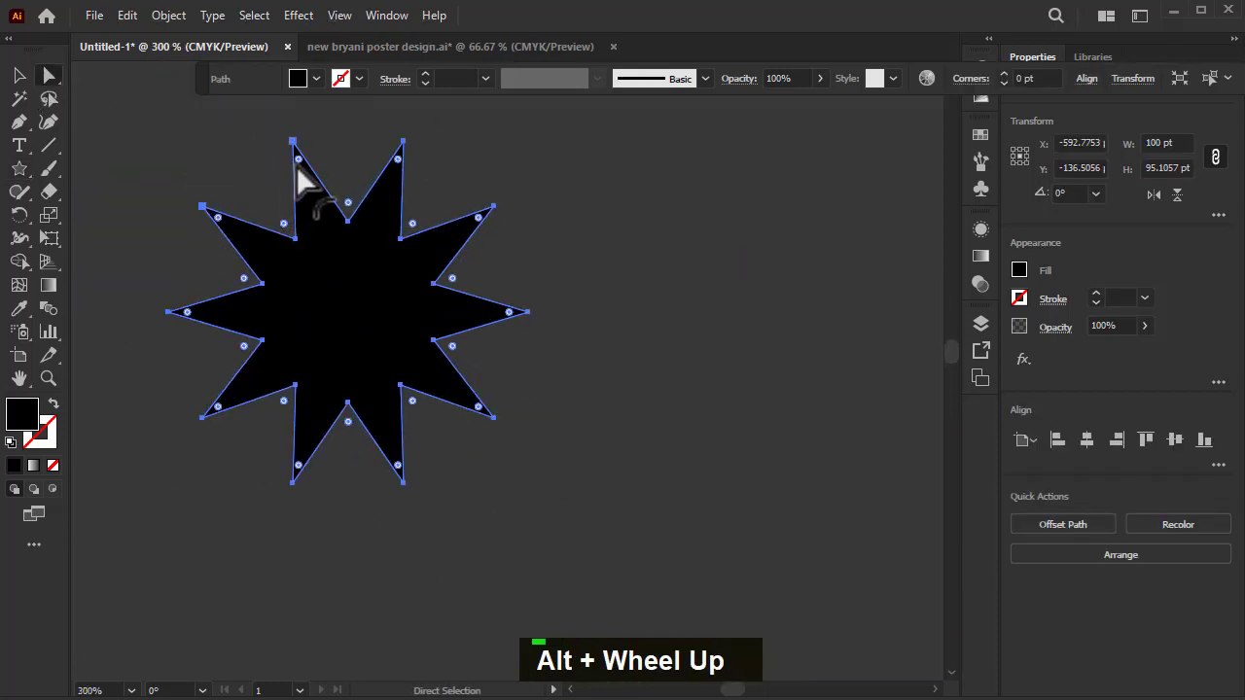
{"action": "left_click_drag", "start_coordinate": [297, 165], "coordinate": [313, 213]}
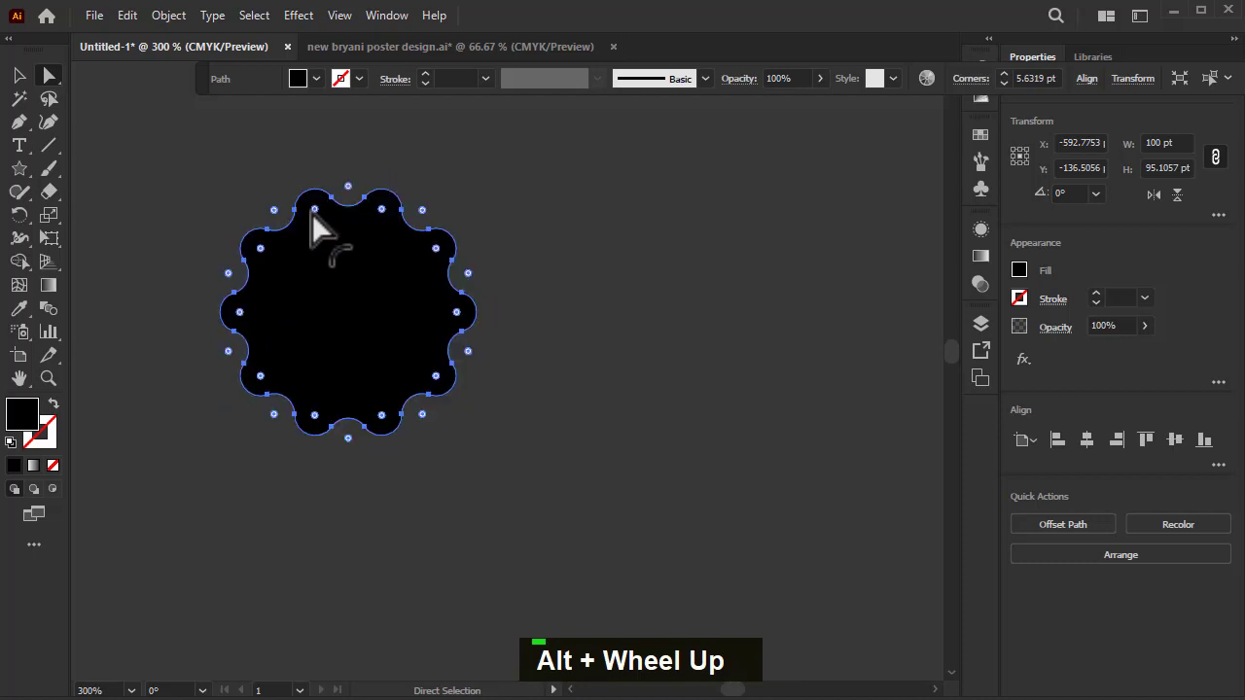
Step: Fill the new scalloped badge with yellow and deselect it
{"action": "left_click", "coordinate": [16, 78]}
{"action": "left_click", "coordinate": [166, 195]}
{"action": "left_click", "coordinate": [316, 320]}
{"action": "left_click", "coordinate": [297, 78]}
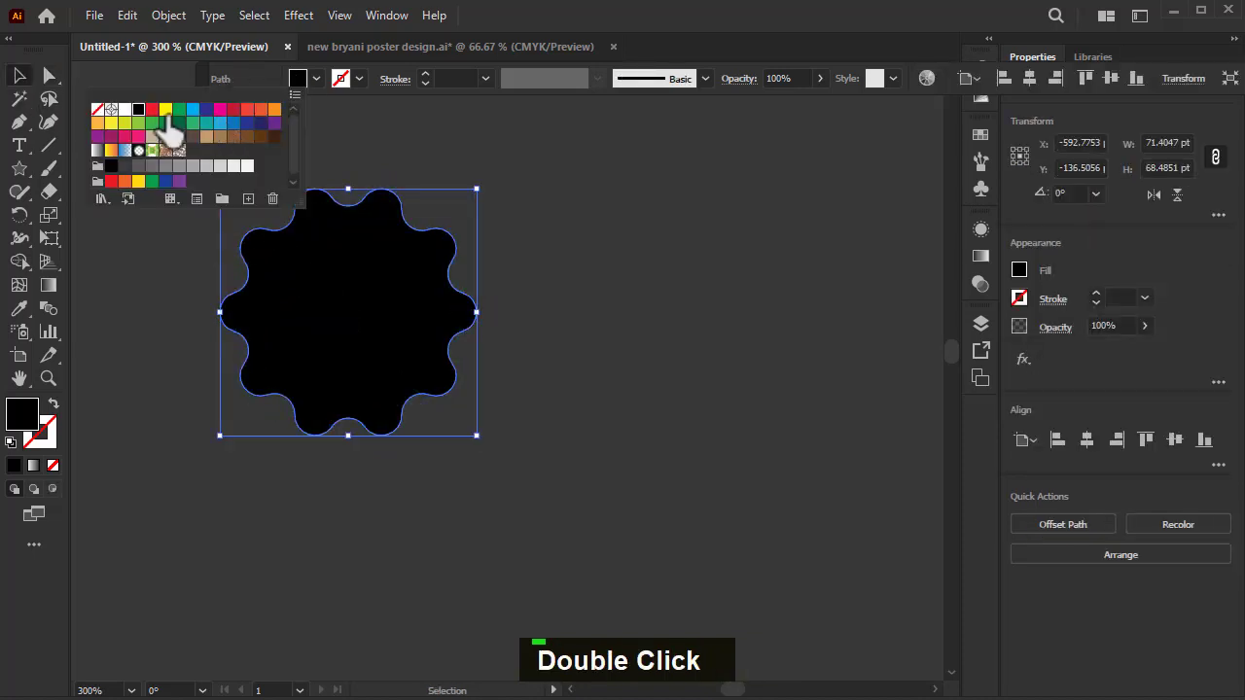
{"action": "left_click", "coordinate": [166, 109]}
{"action": "left_click", "coordinate": [162, 320]}
Step: Add centre-aligned two-line text reading "50%" and "Off" near the yellow badge
{"action": "left_click", "coordinate": [19, 146]}
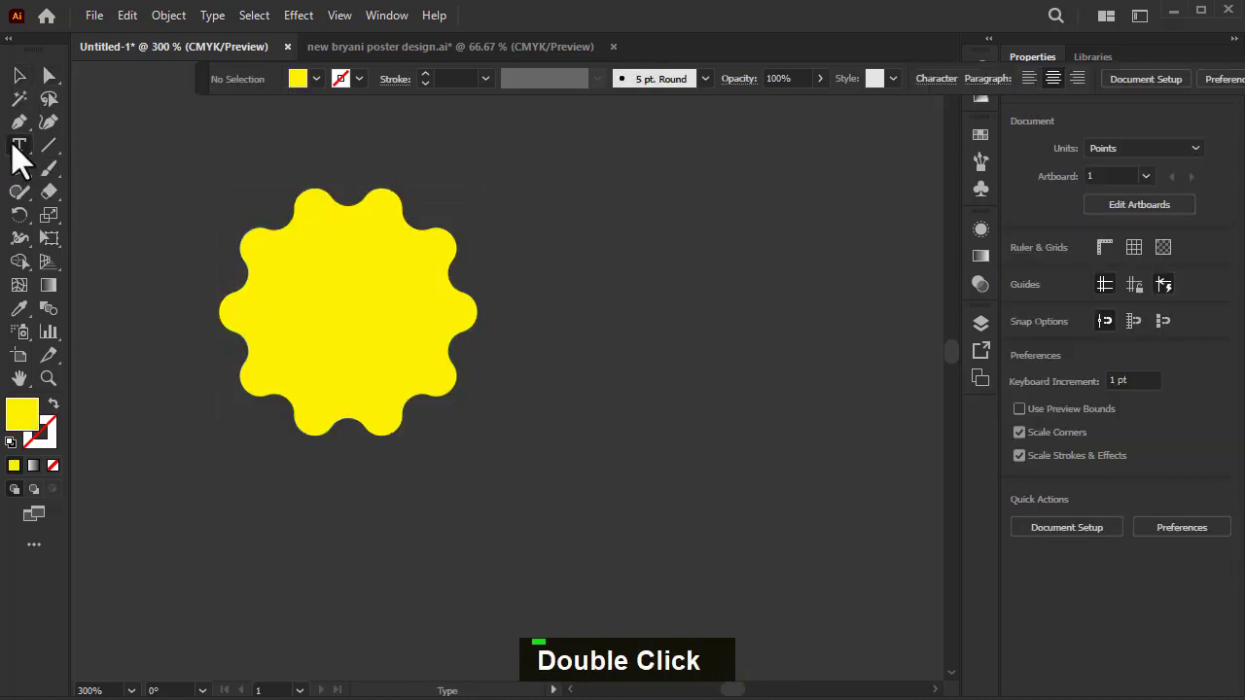
{"action": "left_click", "coordinate": [146, 187]}
{"action": "type", "text": "%"}
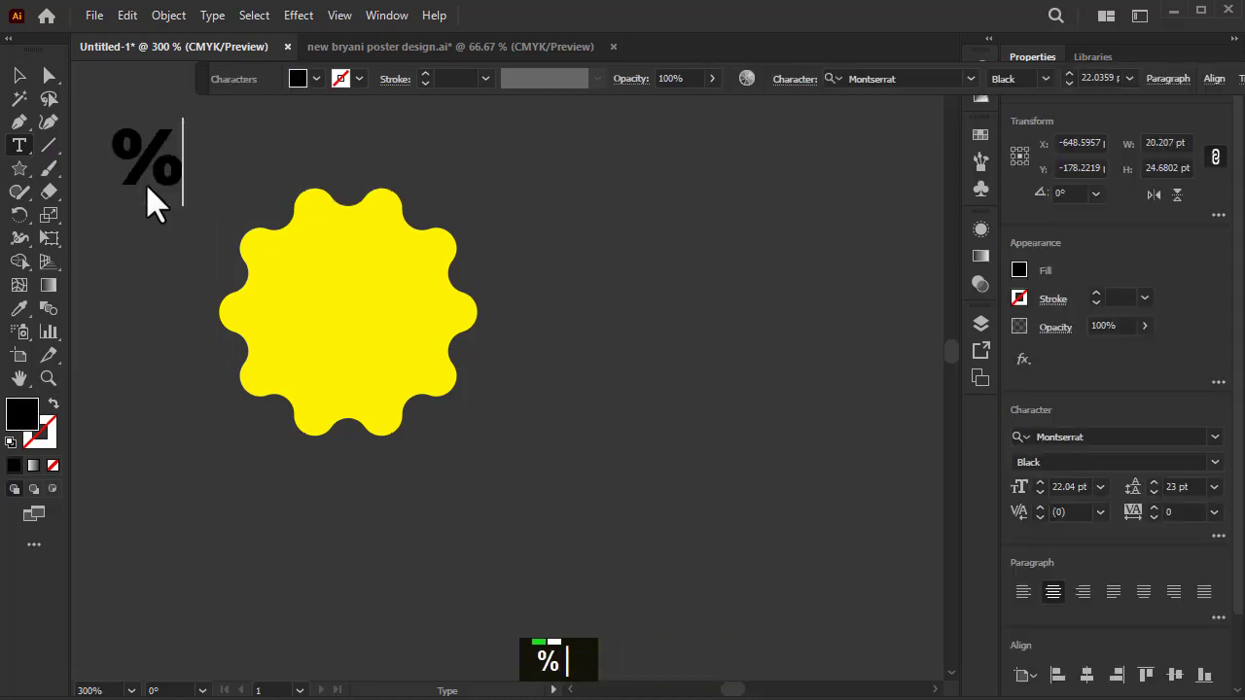
{"action": "key", "text": "BackSpace"}
{"action": "type", "text": "50%"}
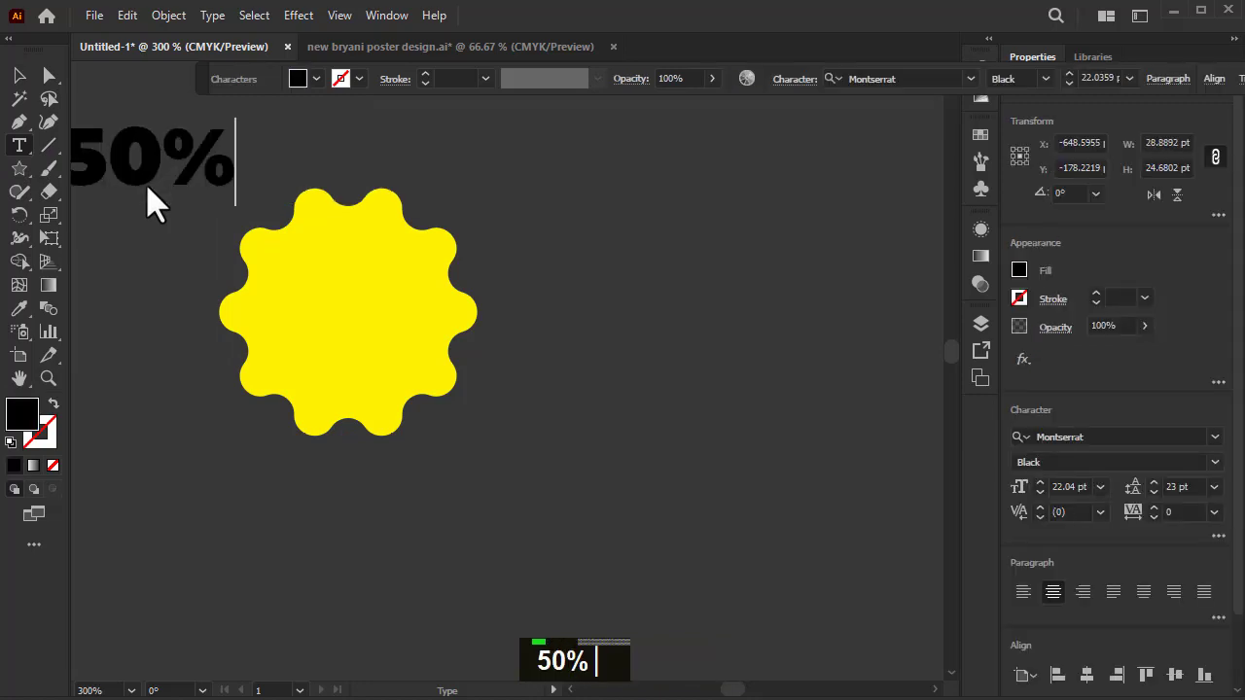
{"action": "type", "text": "]OFF"}
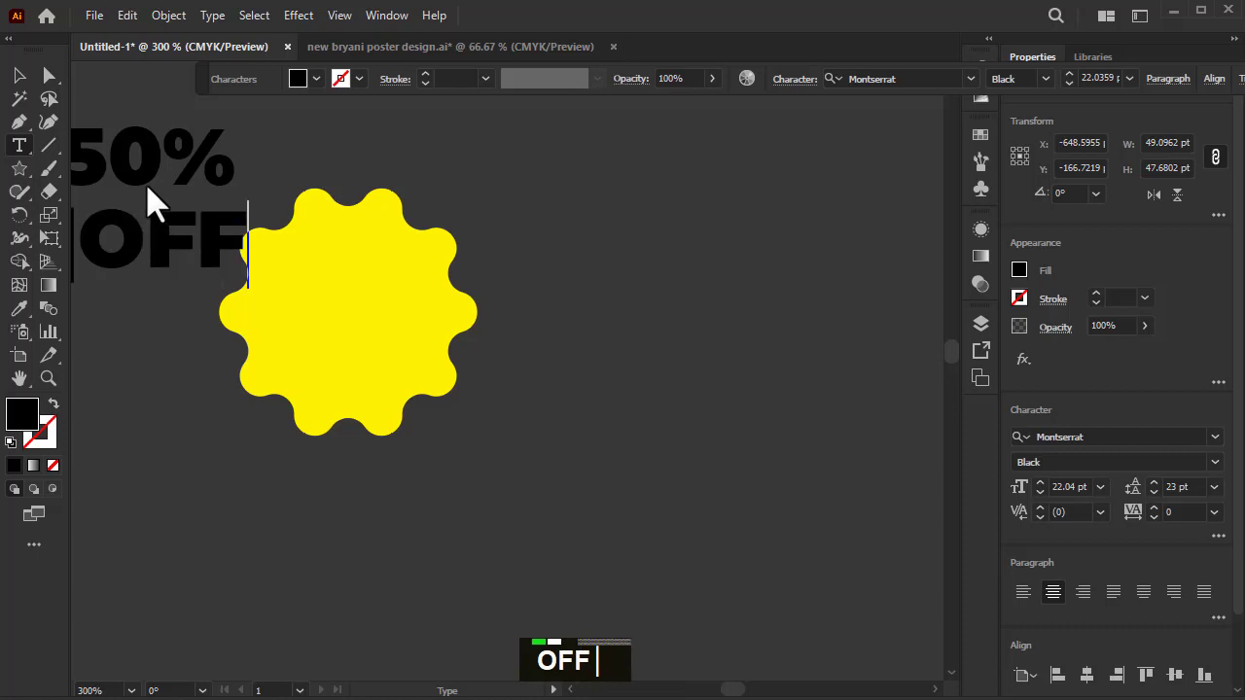
{"action": "key", "text": "shift+BackSpace"}
{"action": "key", "text": "shift+BackSpace"}
{"action": "key", "text": "shift+BackSpace"}
{"action": "type", "text": "Off"}
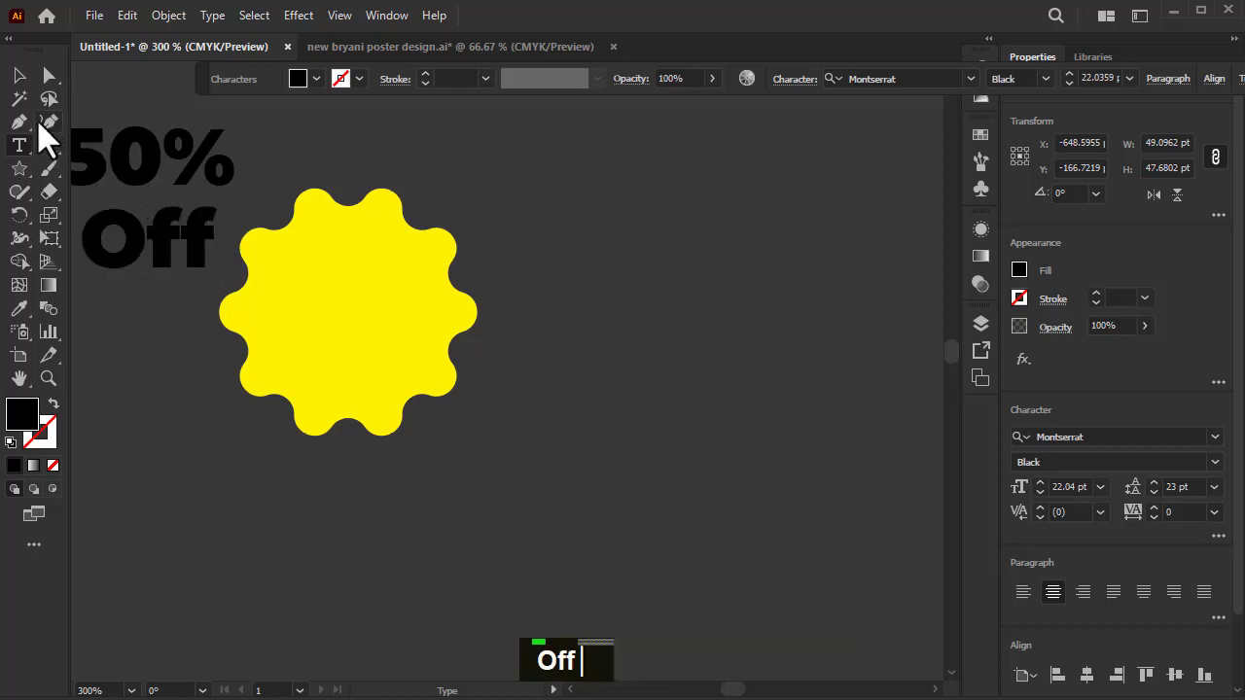
{"action": "key", "text": "Escape"}
Step: Centre the "50% Off" text on the yellow badge, shrink it slightly to fit, and group both
{"action": "left_click_drag", "start_coordinate": [172, 269], "coordinate": [378, 397]}
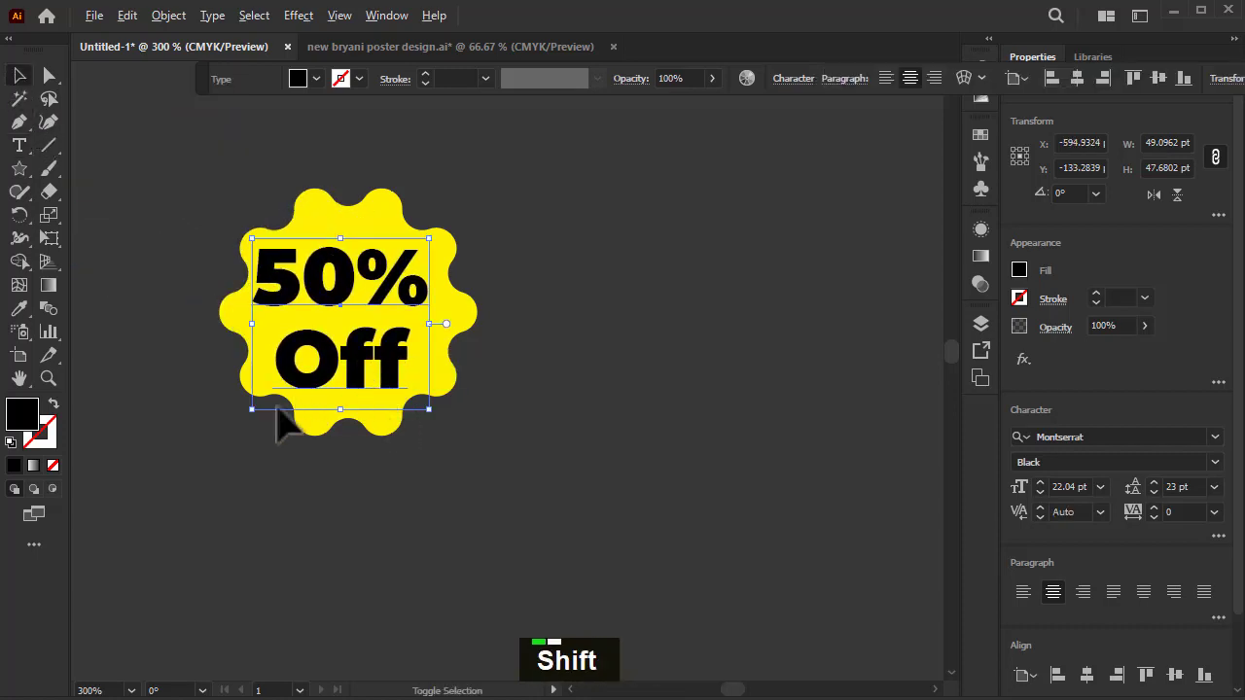
{"action": "left_click_drag", "start_coordinate": [252, 410], "coordinate": [262, 400]}
{"action": "left_click_drag", "start_coordinate": [328, 372], "coordinate": [328, 373]}
{"action": "left_click_drag", "start_coordinate": [534, 269], "coordinate": [339, 398]}
{"action": "key", "text": "ctrl+g"}
Step: Place the "50% Off" badge on the poster below the ribbon, scaled to about 105 × 101 pt, and deselect it
{"action": "scroll", "coordinate": [240, 363], "scroll_direction": "down", "scroll_amount": 6}
{"action": "left_click_drag", "start_coordinate": [247, 352], "coordinate": [726, 577]}
{"action": "scroll", "coordinate": [531, 313], "scroll_direction": "down", "scroll_amount": 4}
{"action": "scroll", "coordinate": [637, 449], "scroll_direction": "up", "scroll_amount": 3}
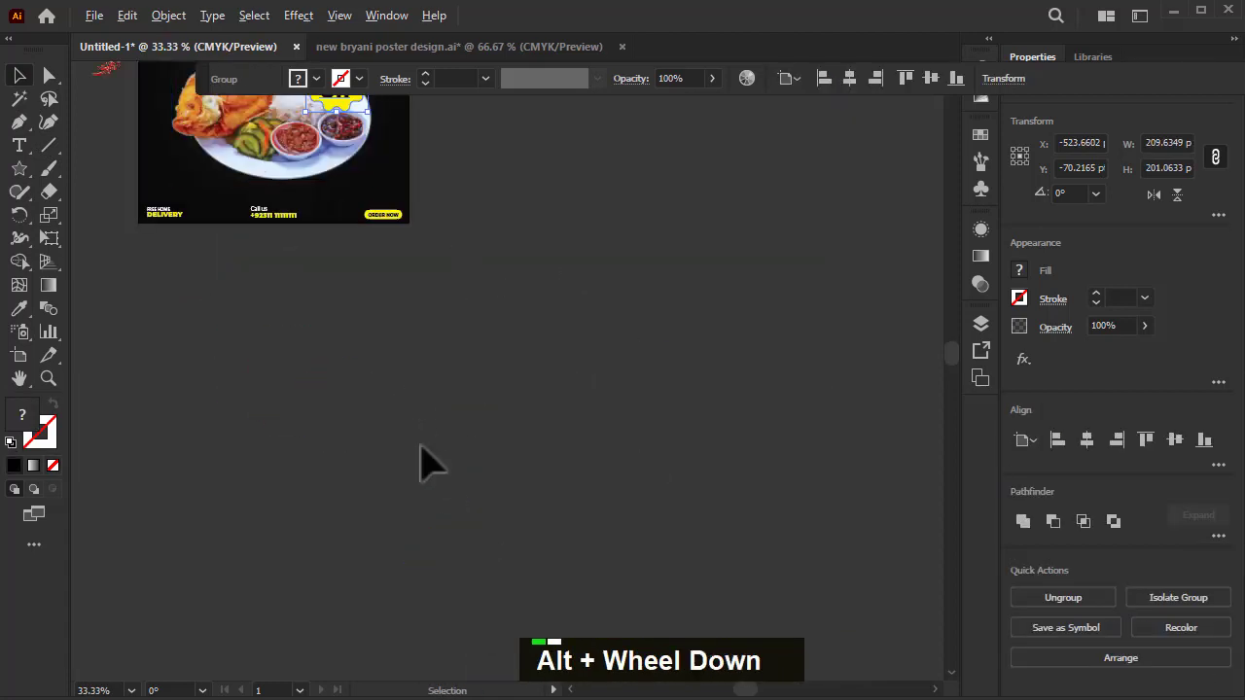
{"action": "scroll", "coordinate": [422, 449], "scroll_direction": "down", "scroll_amount": 3}
{"action": "scroll", "coordinate": [422, 424], "scroll_direction": "up", "scroll_amount": 5}
{"action": "left_click_drag", "start_coordinate": [527, 349], "coordinate": [568, 317]}
{"action": "left_click_drag", "start_coordinate": [625, 265], "coordinate": [653, 340]}
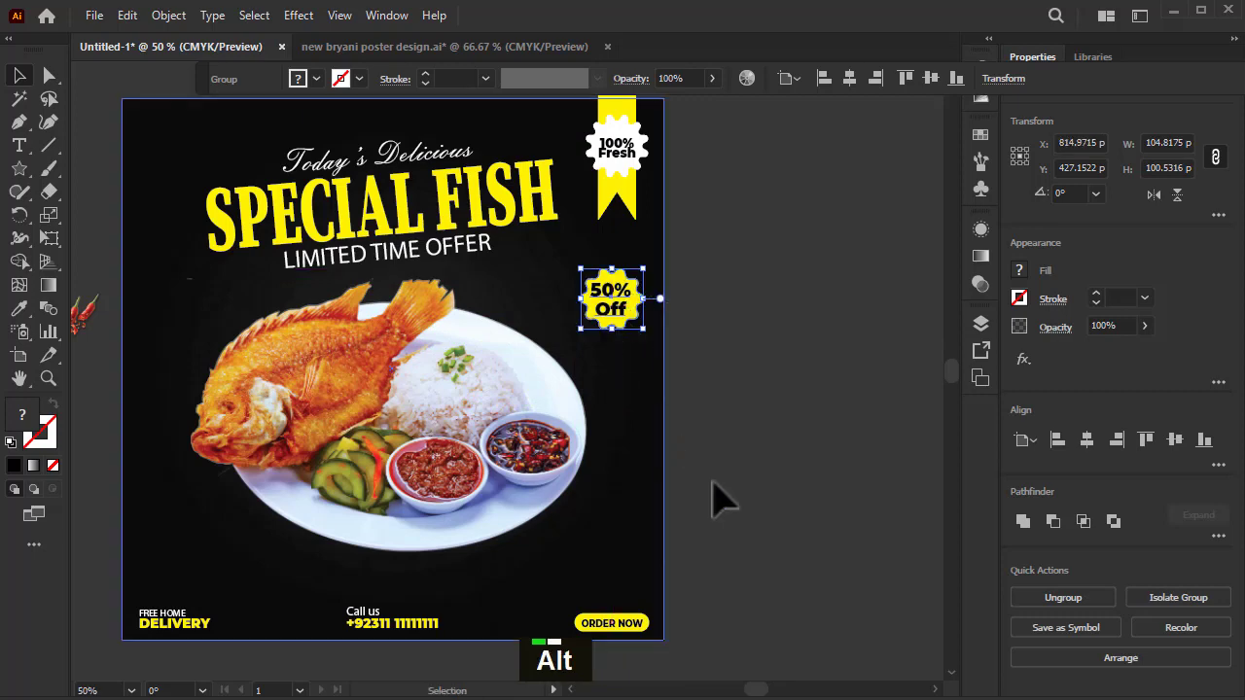
{"action": "scroll", "coordinate": [715, 501], "scroll_direction": "up", "scroll_amount": 1}
{"action": "left_click", "coordinate": [728, 422]}
Step: Add two-line white text "LOGO HERE" in Montserrat Black and place it in the poster's upper-left corner
{"action": "scroll", "coordinate": [703, 431], "scroll_direction": "down", "scroll_amount": 3}
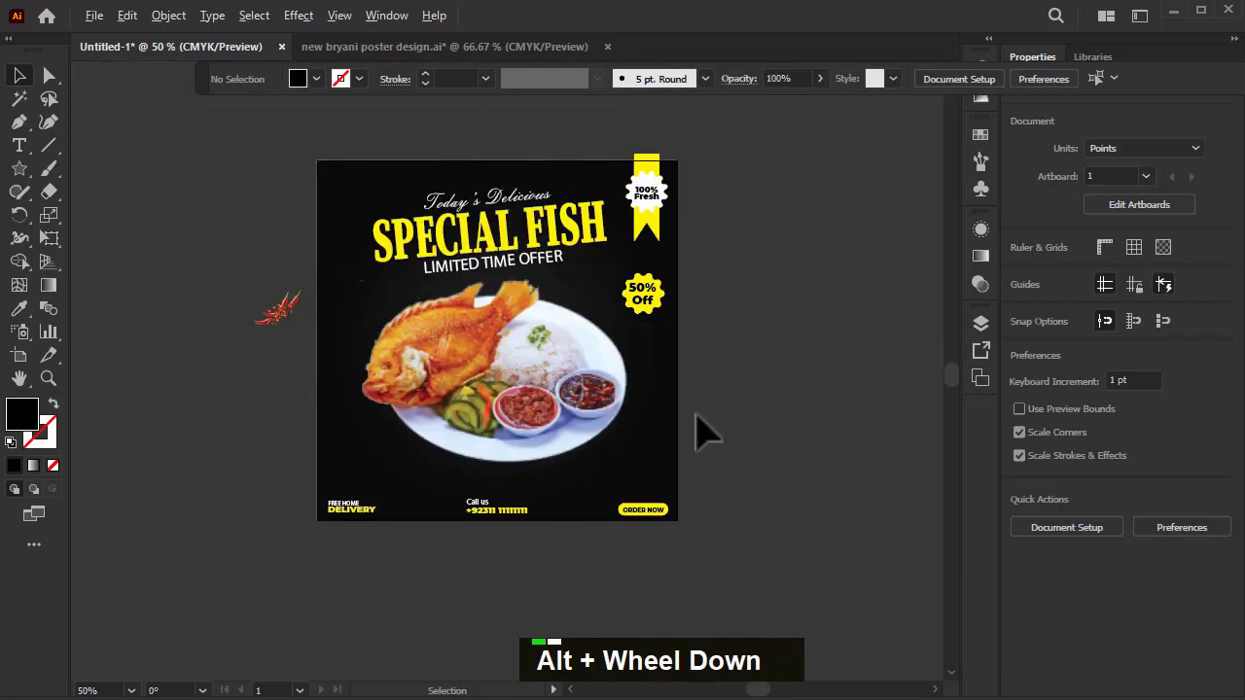
{"action": "left_click", "coordinate": [19, 145]}
{"action": "double_click", "coordinate": [162, 222]}
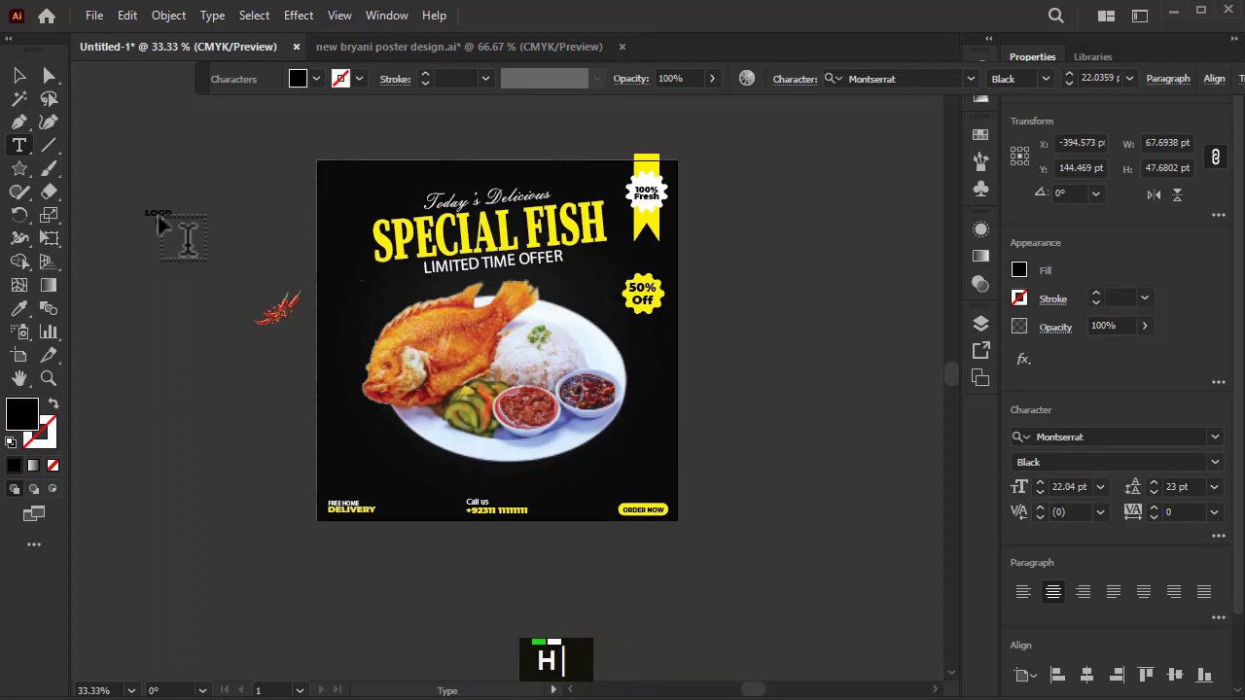
{"action": "key", "text": "Escape"}
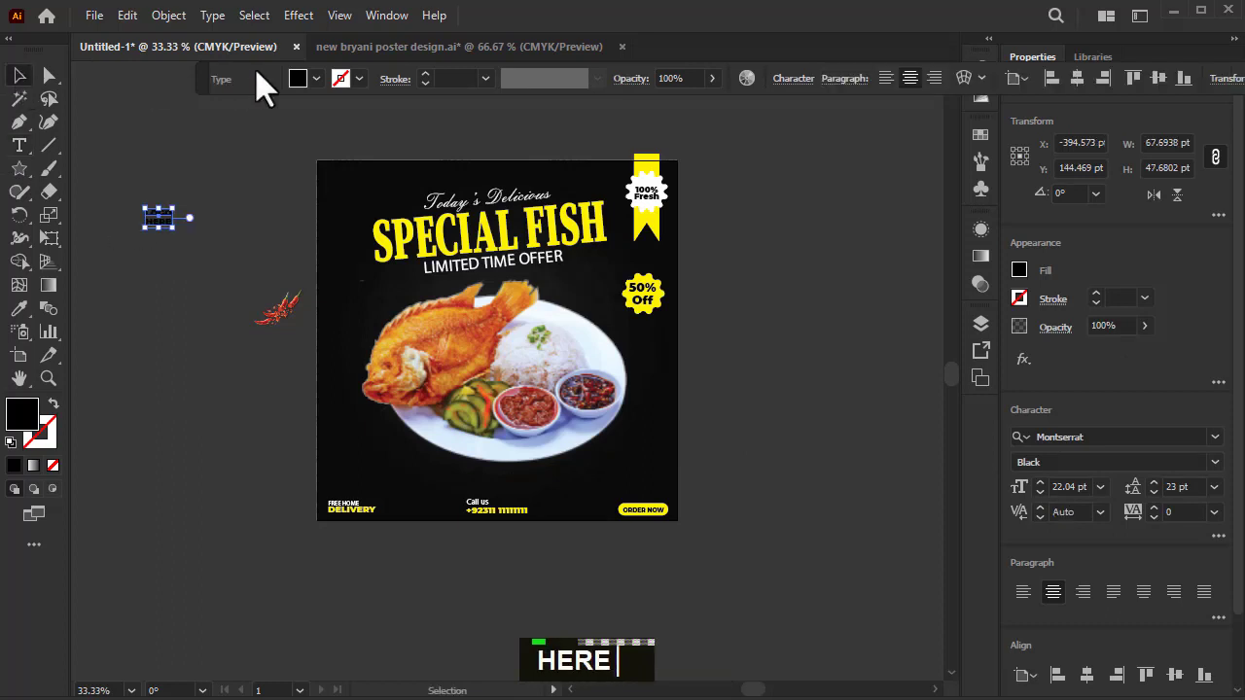
{"action": "left_click", "coordinate": [300, 79]}
{"action": "left_click", "coordinate": [125, 112]}
{"action": "left_click_drag", "start_coordinate": [159, 219], "coordinate": [345, 184]}
{"action": "left_click_drag", "start_coordinate": [743, 389], "coordinate": [306, 431]}
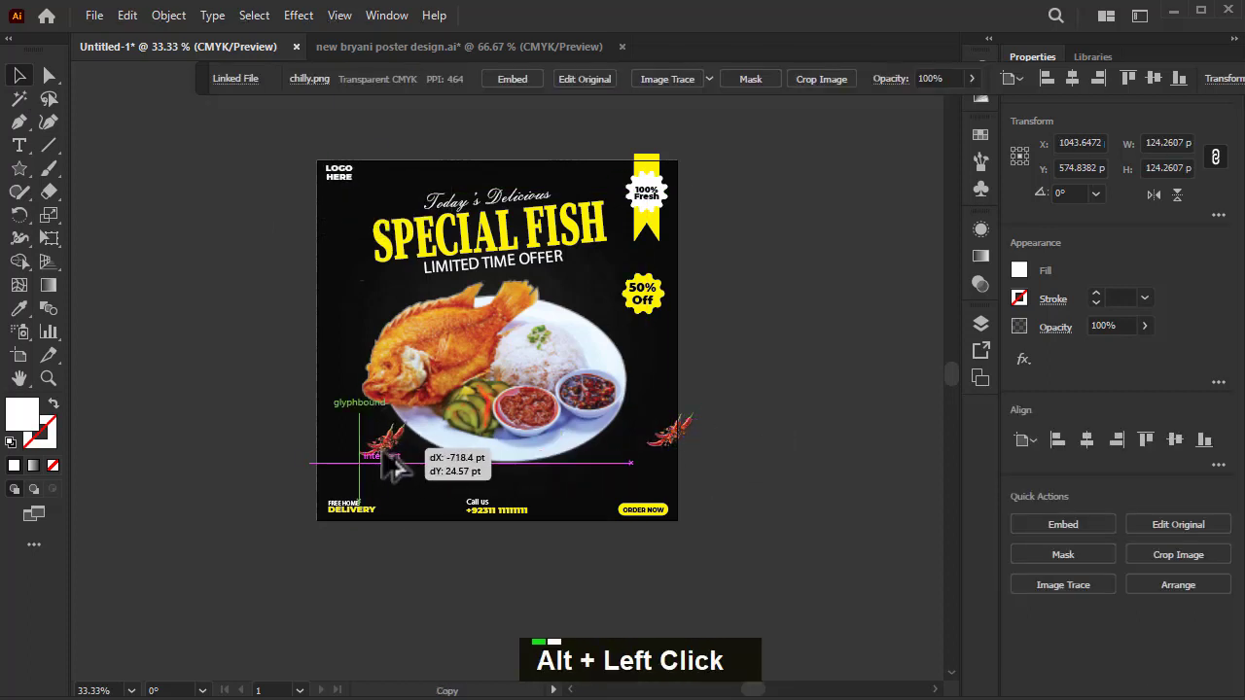
{"action": "right_click", "coordinate": [305, 431]}
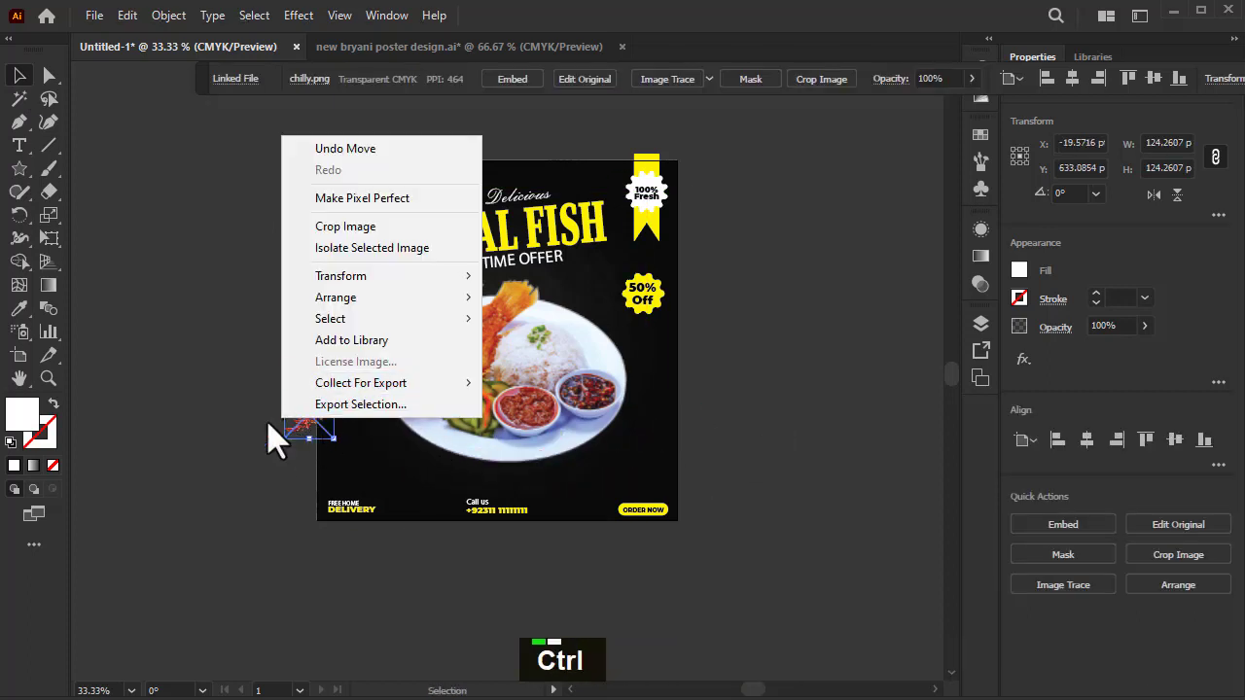
{"action": "left_click", "coordinate": [292, 434], "text": "ctrl"}
{"action": "key", "text": "ctrl+z"}
Step: Duplicate the right-edge chilli image, reflect the copy, and place chillies along both side edges of the poster
{"action": "left_click_drag", "start_coordinate": [669, 433], "coordinate": [278, 399], "text": "alt"}
{"action": "right_click", "coordinate": [278, 399]}
{"action": "mouse_move", "coordinate": [456, 541]}
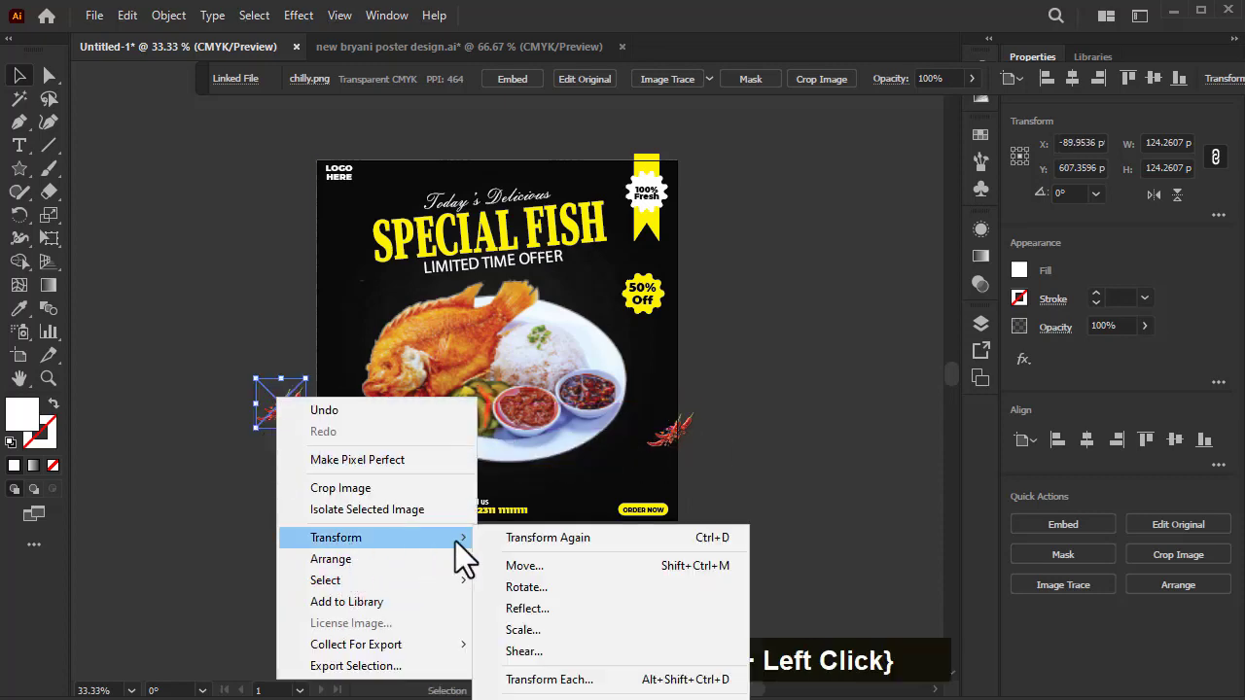
{"action": "left_click", "coordinate": [546, 609]}
{"action": "left_click", "coordinate": [538, 417]}
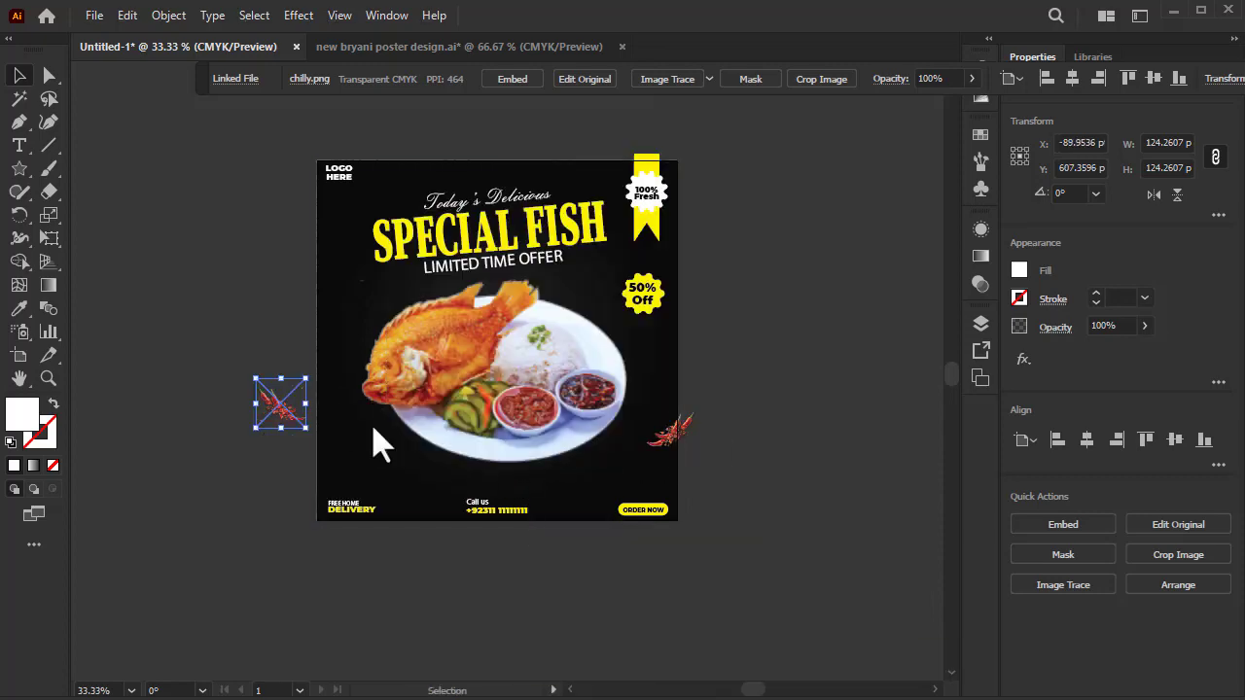
{"action": "scroll", "coordinate": [328, 444], "scroll_direction": "up", "scroll_amount": 1, "text": "alt"}
{"action": "mouse_move", "coordinate": [278, 423]}
{"action": "left_mouse_down"}
{"action": "mouse_move", "coordinate": [340, 476]}
{"action": "mouse_move", "coordinate": [334, 469]}
{"action": "left_mouse_up"}
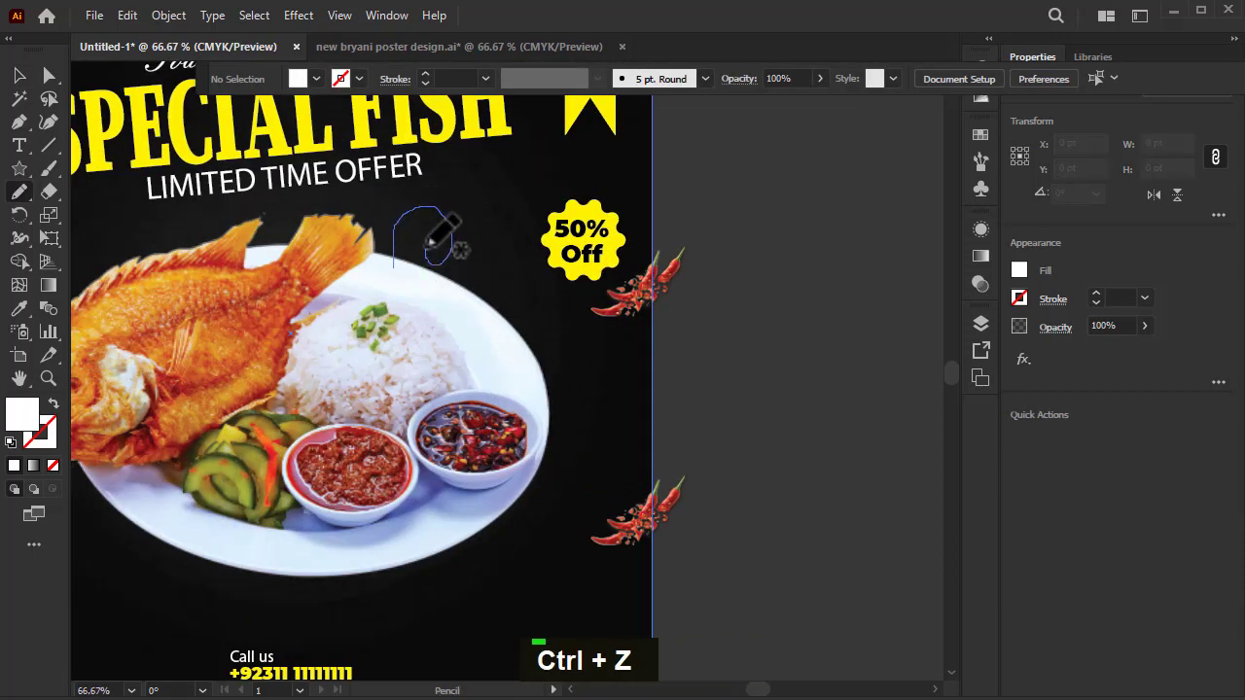
Step: Draw a looping path about 173 × 78 pt from the plate towards the "50% Off" badge with a white 1 pt dashed stroke
{"action": "left_click_drag", "start_coordinate": [536, 234], "coordinate": [534, 236]}
{"action": "scroll", "coordinate": [534, 235], "scroll_direction": "down", "scroll_amount": 2, "text": "alt"}
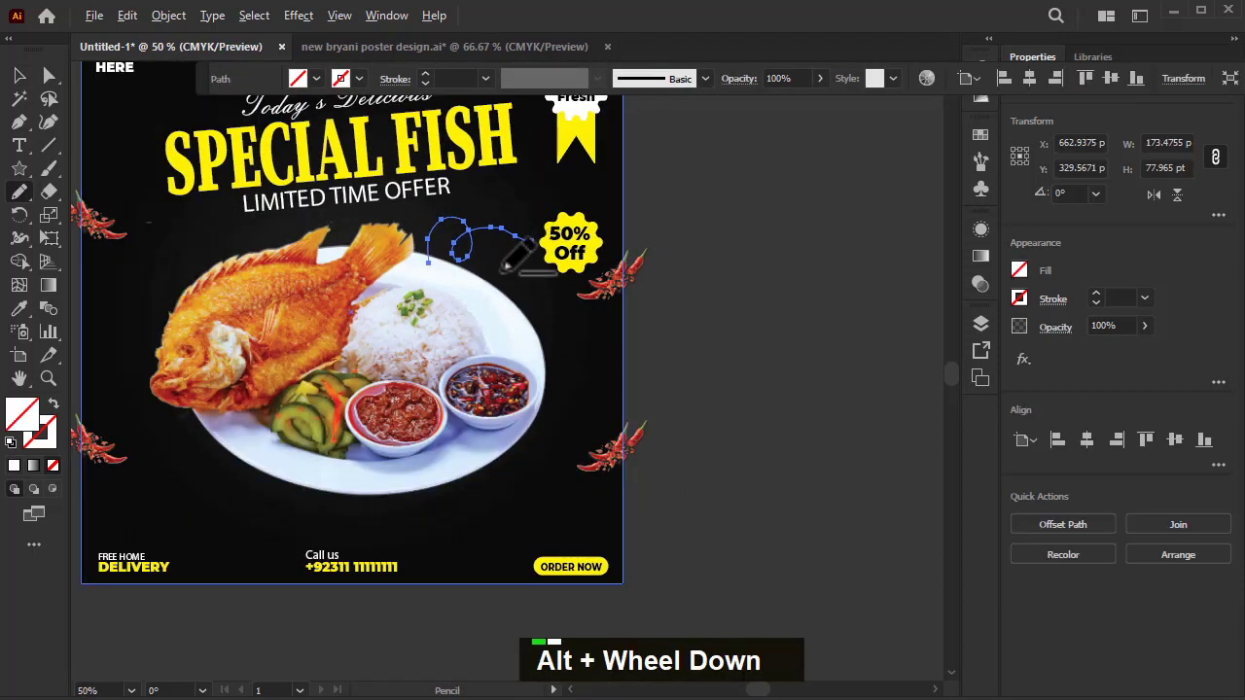
{"action": "scroll", "coordinate": [498, 258], "scroll_direction": "up", "scroll_amount": 3, "text": "alt"}
{"action": "left_click", "coordinate": [340, 77]}
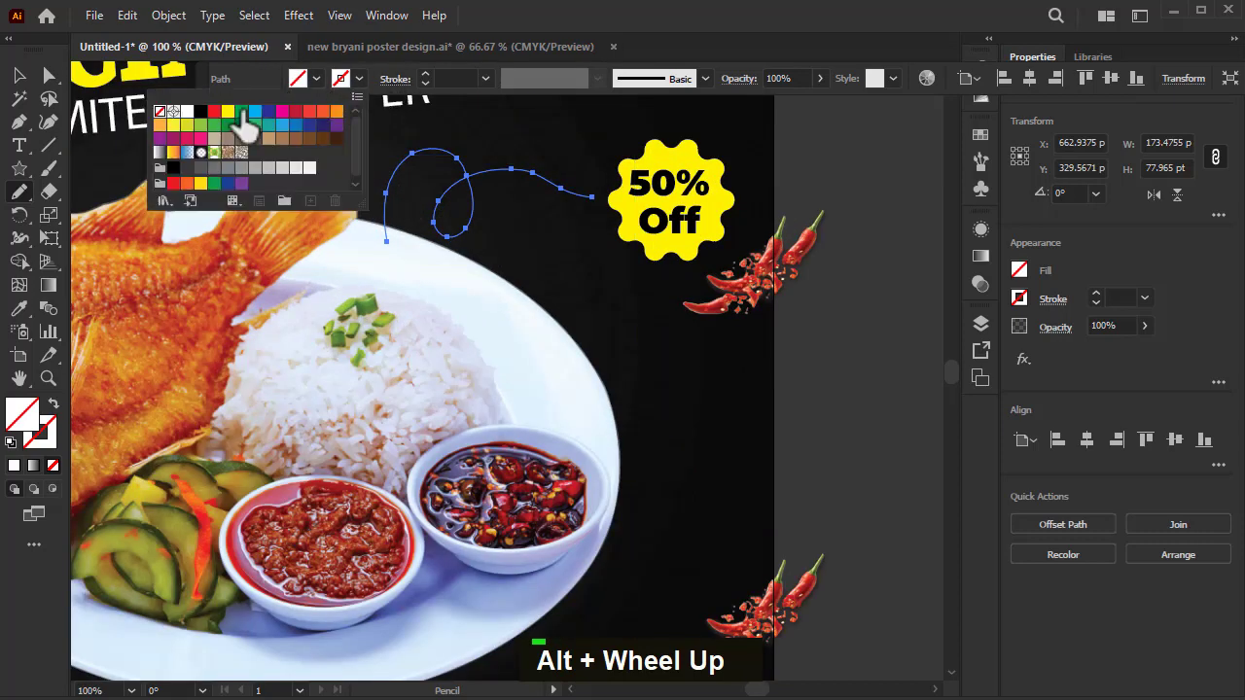
{"action": "left_click", "coordinate": [188, 112]}
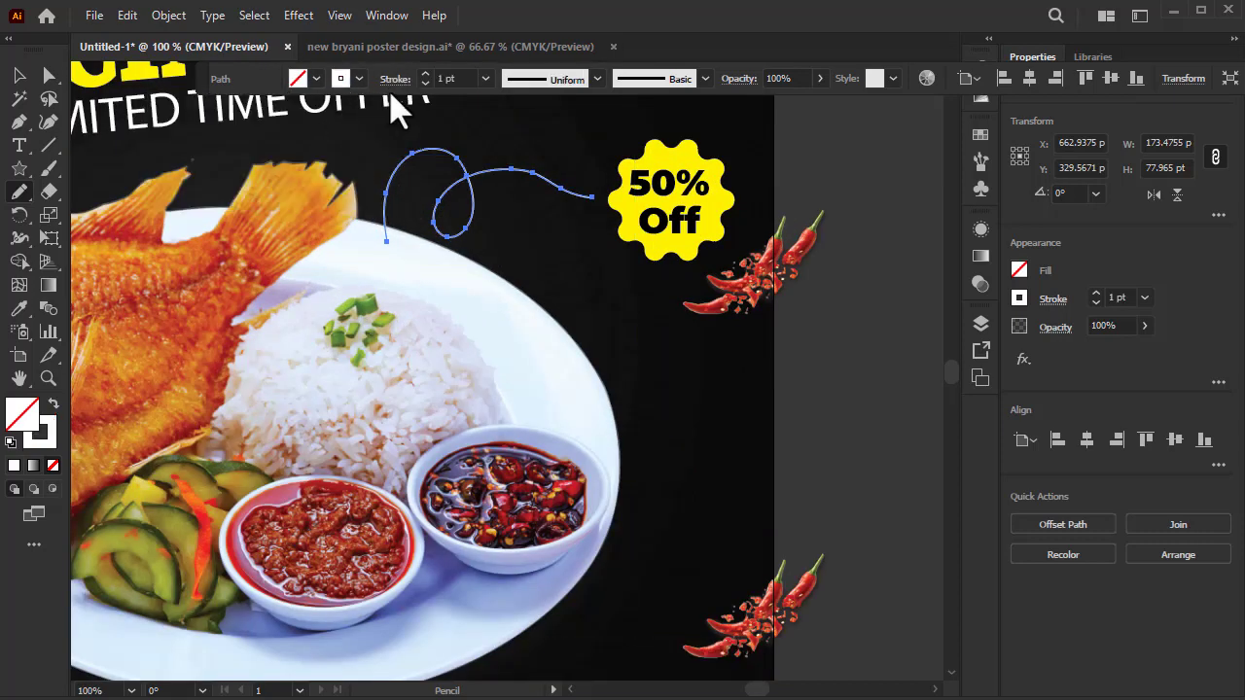
{"action": "left_click", "coordinate": [399, 79]}
{"action": "left_click", "coordinate": [204, 213]}
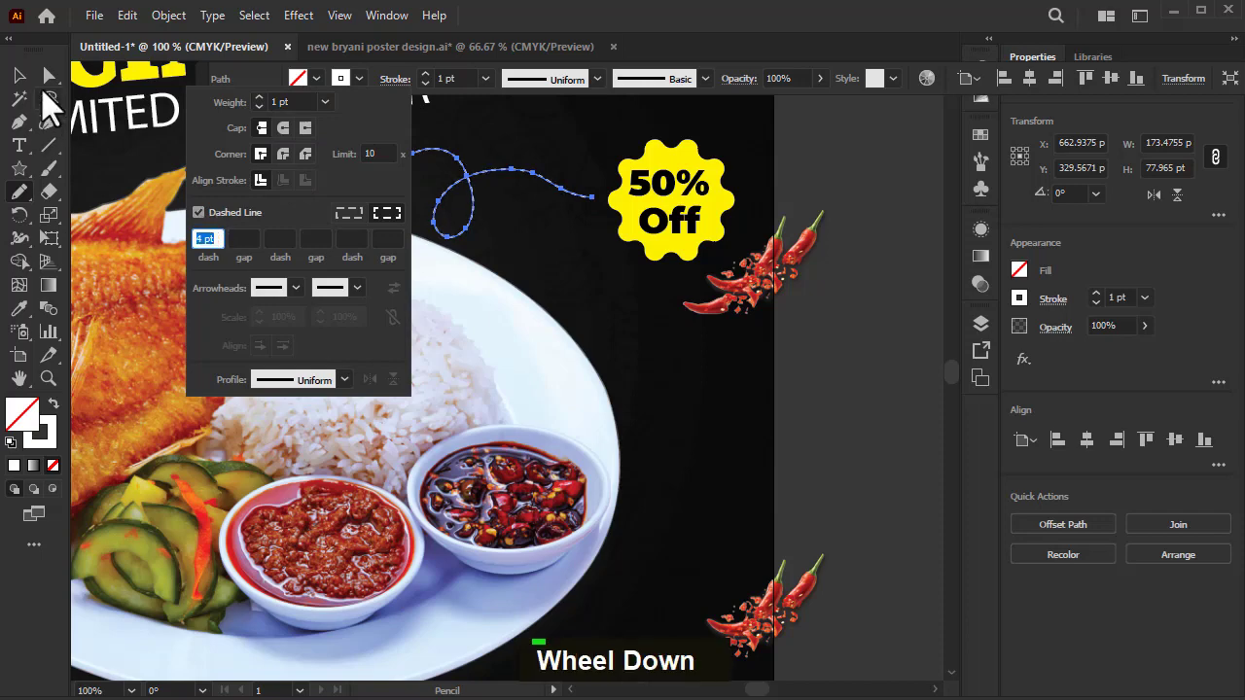
Step: Create a white three-sided polygon without stroke, scale it to about 34 × 39 pt and point it at the badge at the dashed path's end
{"action": "right_click", "coordinate": [22, 187]}
{"action": "right_click", "coordinate": [17, 155]}
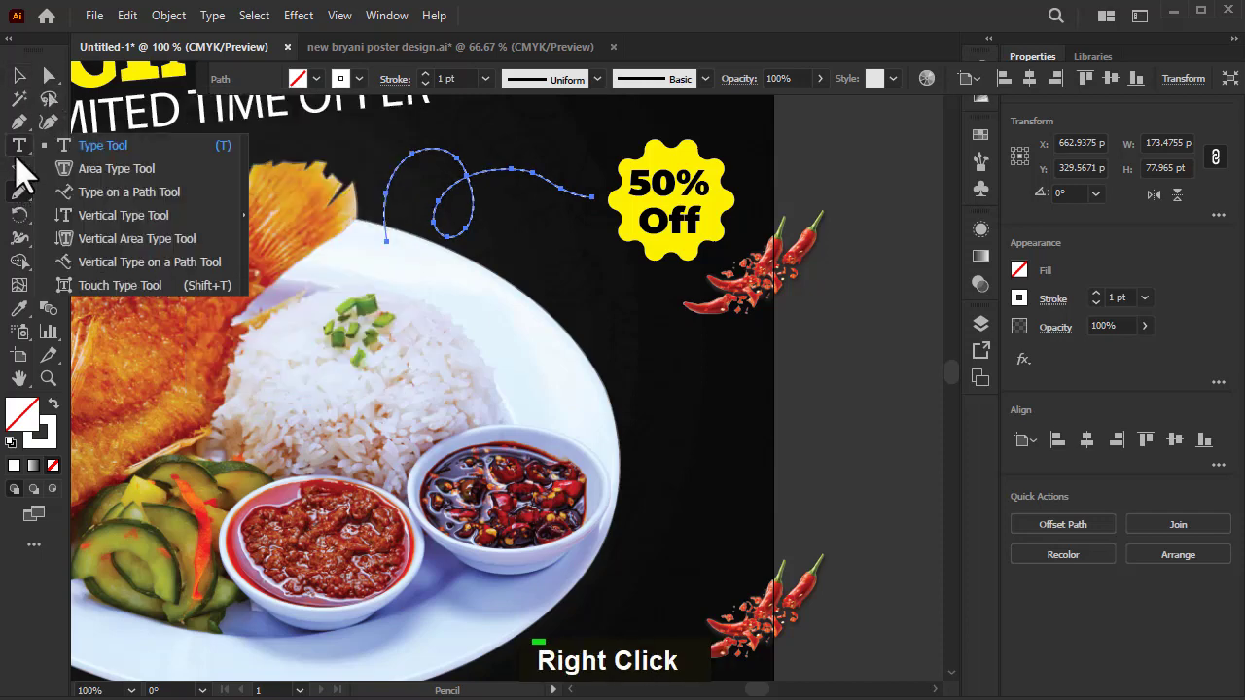
{"action": "right_click", "coordinate": [22, 171]}
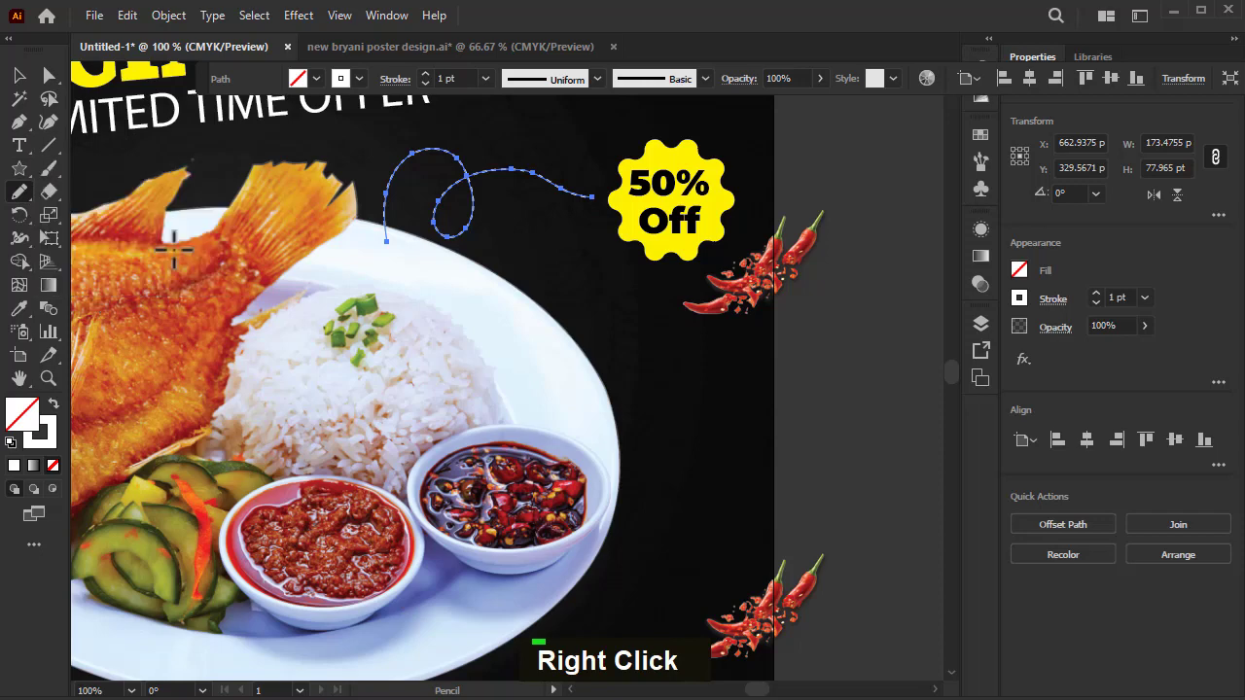
{"action": "left_click", "coordinate": [334, 258]}
{"action": "key", "text": "Return"}
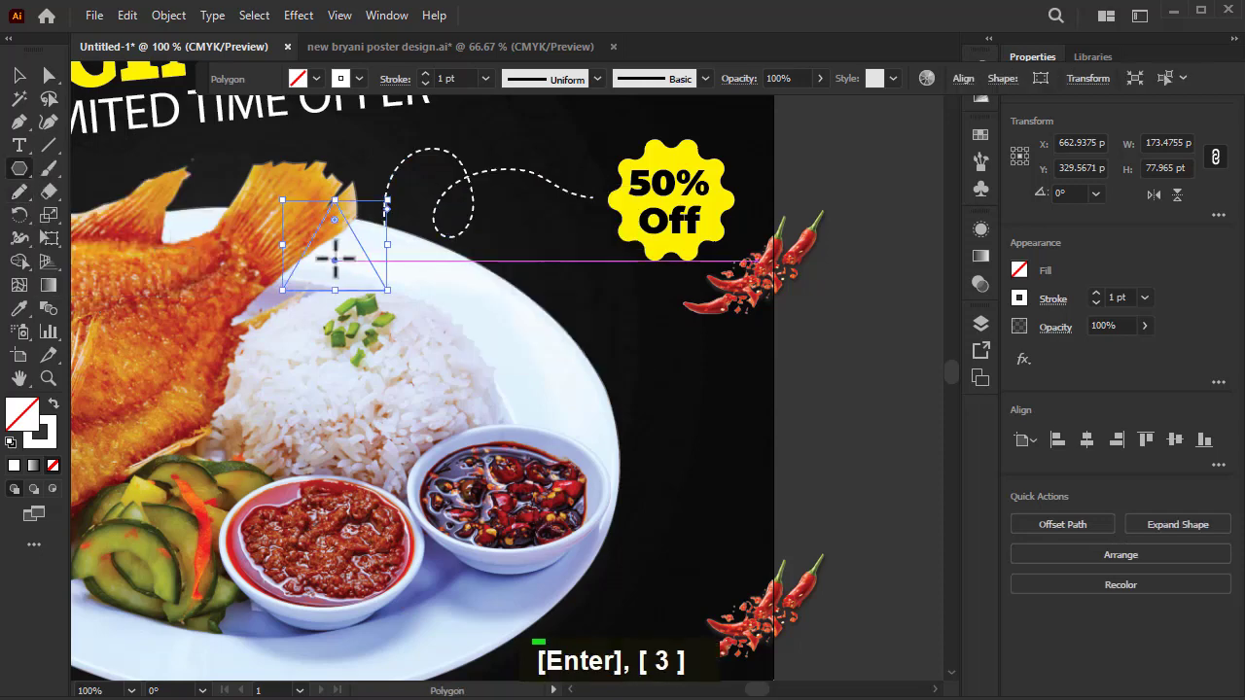
{"action": "left_click", "coordinate": [316, 79]}
{"action": "left_click", "coordinate": [125, 110]}
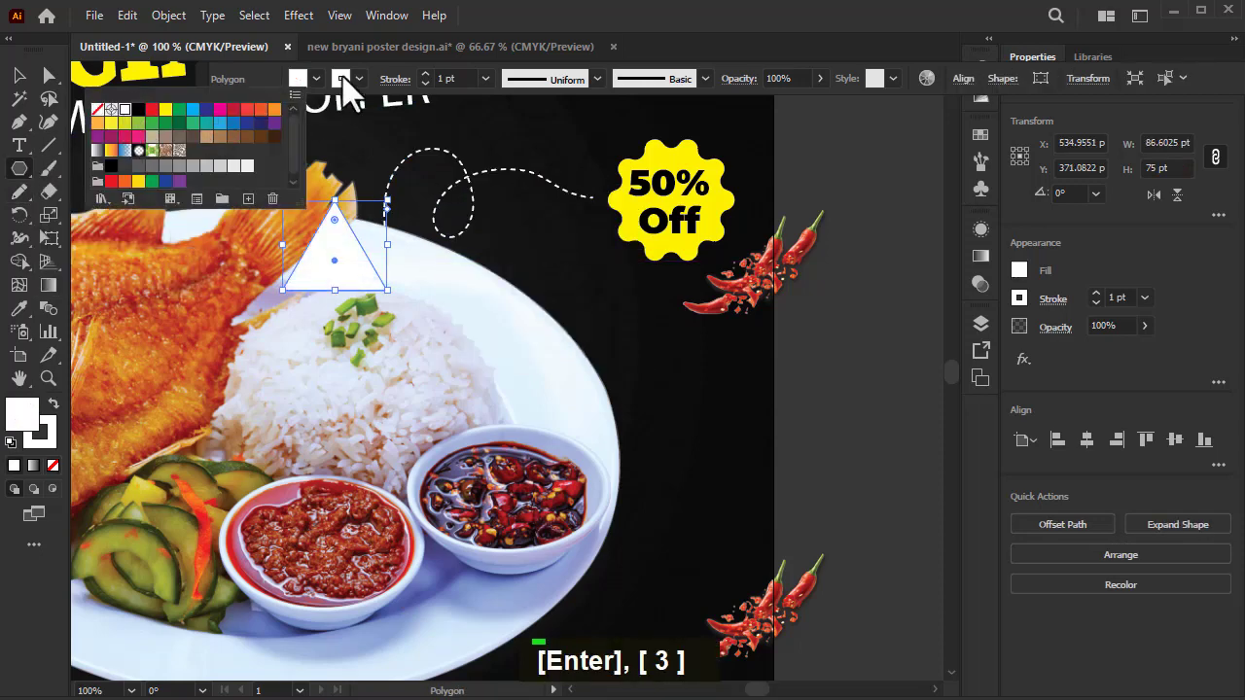
{"action": "left_click", "coordinate": [342, 77]}
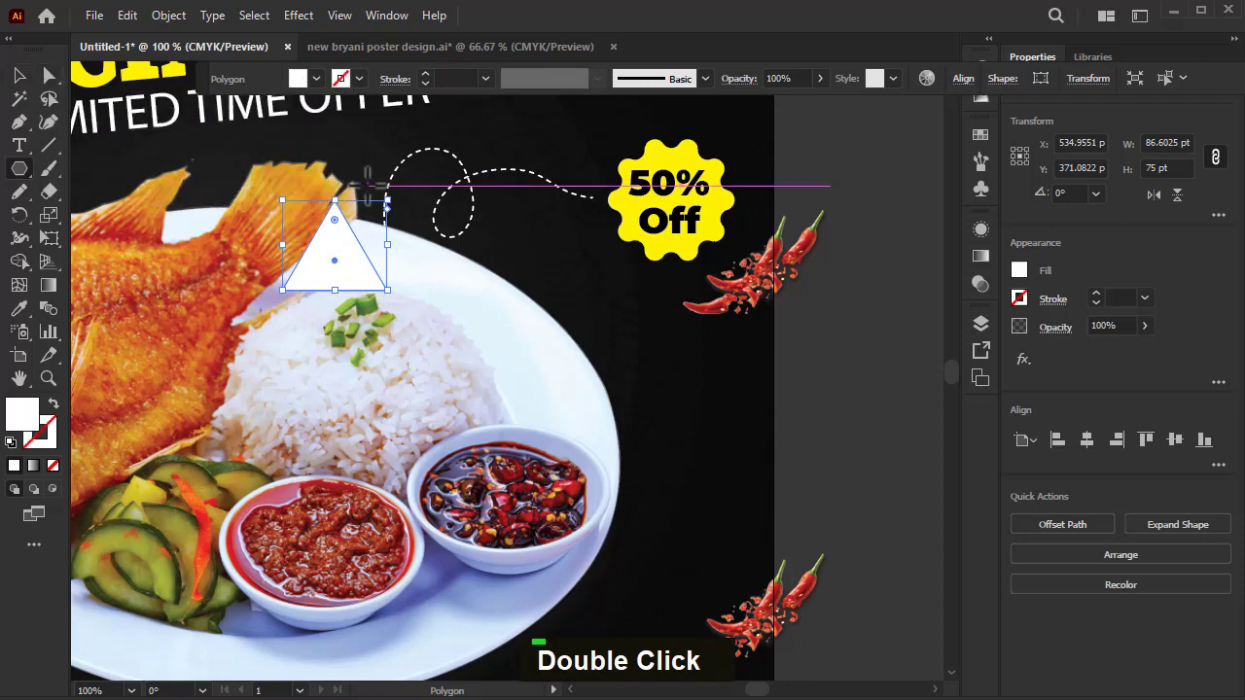
{"action": "mouse_move", "coordinate": [413, 205]}
{"action": "left_mouse_down"}
{"action": "mouse_move", "coordinate": [420, 285]}
{"action": "mouse_move", "coordinate": [336, 308]}
{"action": "mouse_move", "coordinate": [333, 272]}
{"action": "mouse_move", "coordinate": [584, 210]}
{"action": "mouse_move", "coordinate": [580, 199]}
{"action": "left_mouse_up"}
{"action": "scroll", "coordinate": [580, 200], "scroll_direction": "down", "scroll_amount": 4}
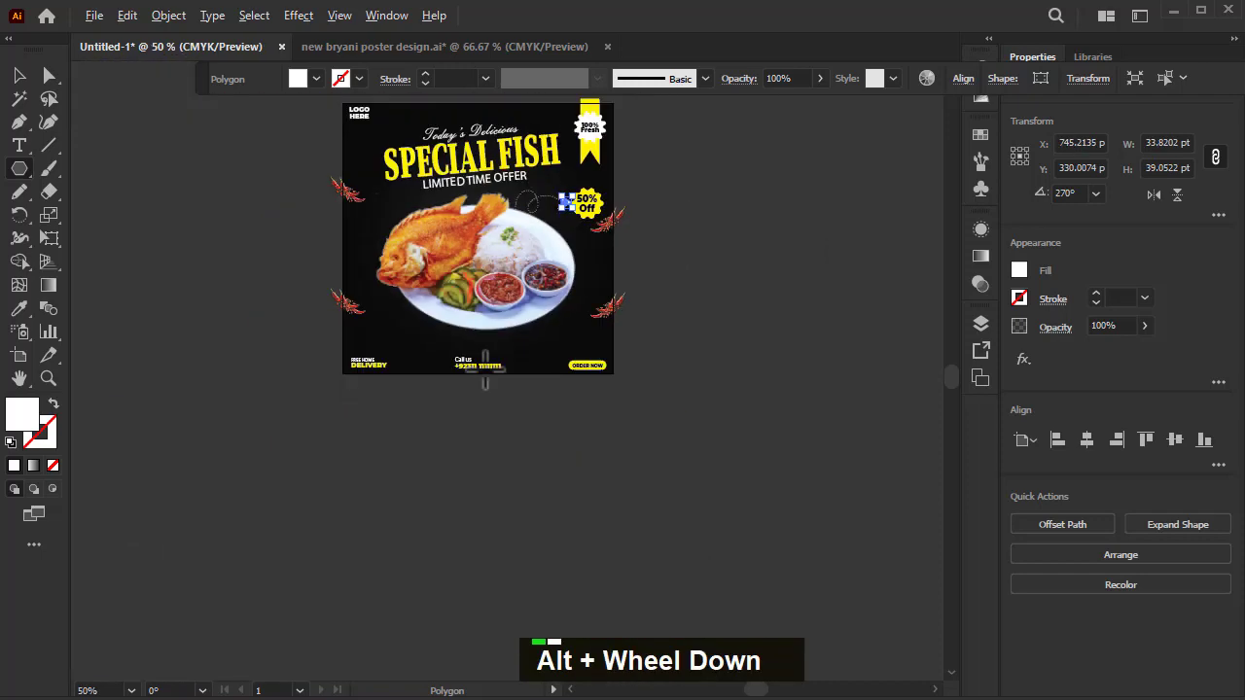
Step: Draw a second looping freehand path about 103 × 324 pt from the plate's right side down to the ORDER NOW button
{"action": "scroll", "coordinate": [591, 350], "scroll_direction": "up", "scroll_amount": 2}
{"action": "left_click", "coordinate": [17, 194]}
{"action": "key", "text": "ctrl+z"}
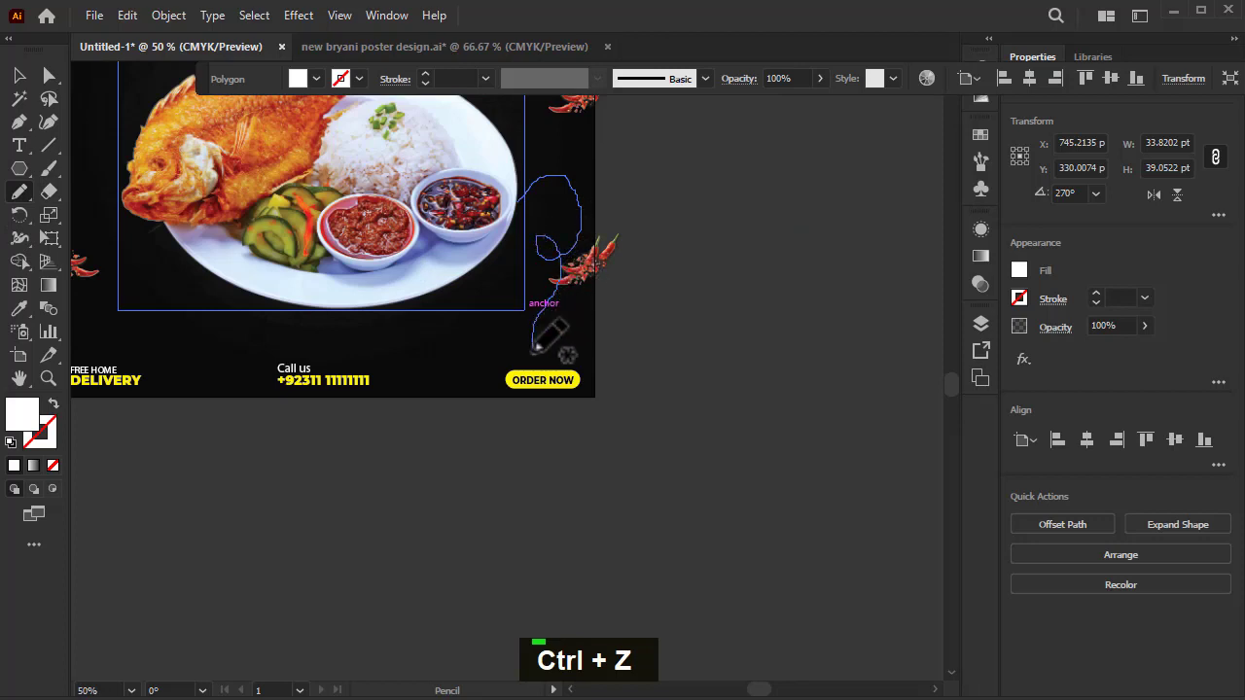
{"action": "scroll", "coordinate": [547, 251], "scroll_direction": "up", "scroll_amount": 2}
Step: Round the sharp corner of the second path's loop to about 14.8 pt and copy the upper path's white dashed stroke onto it
{"action": "left_click", "coordinate": [49, 75]}
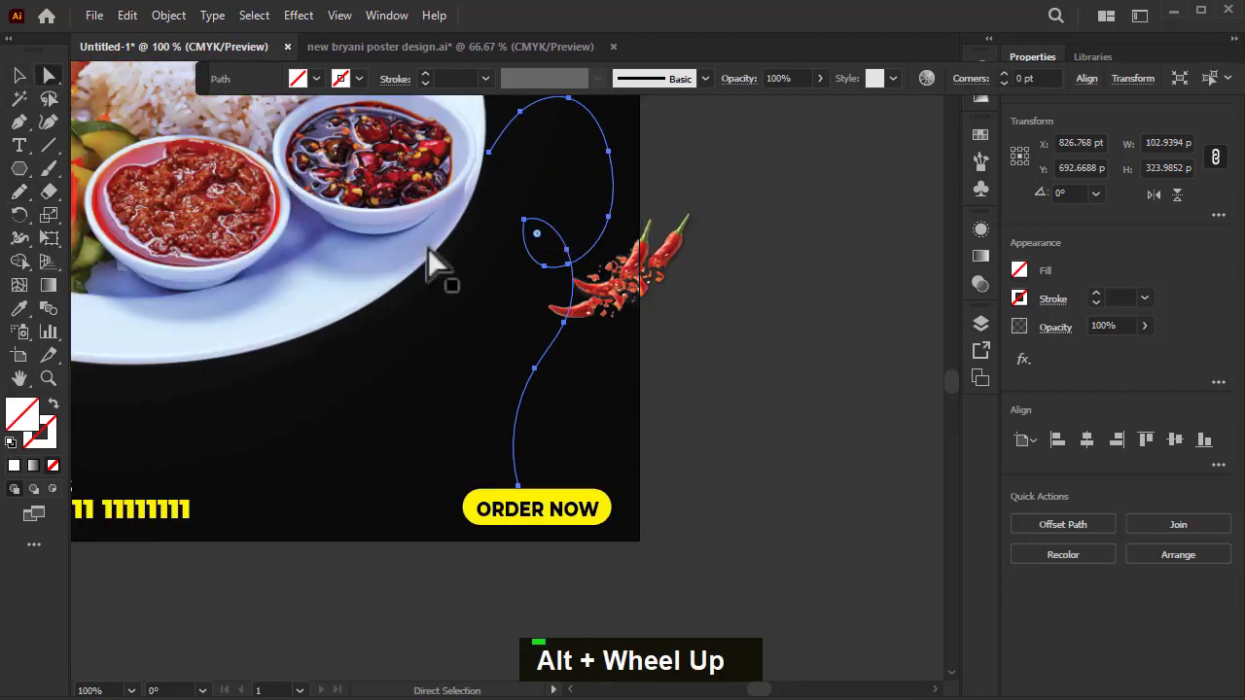
{"action": "left_click", "coordinate": [542, 251]}
{"action": "scroll", "coordinate": [569, 284], "scroll_direction": "down", "scroll_amount": 3}
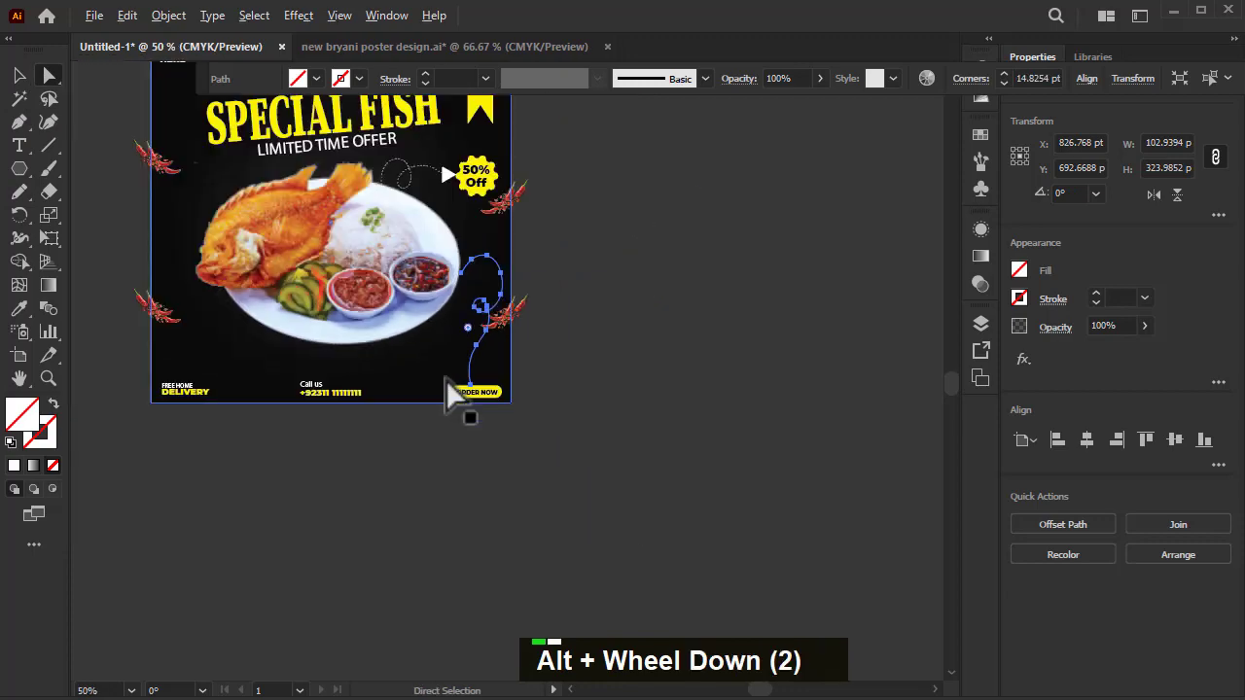
{"action": "left_click", "coordinate": [18, 309]}
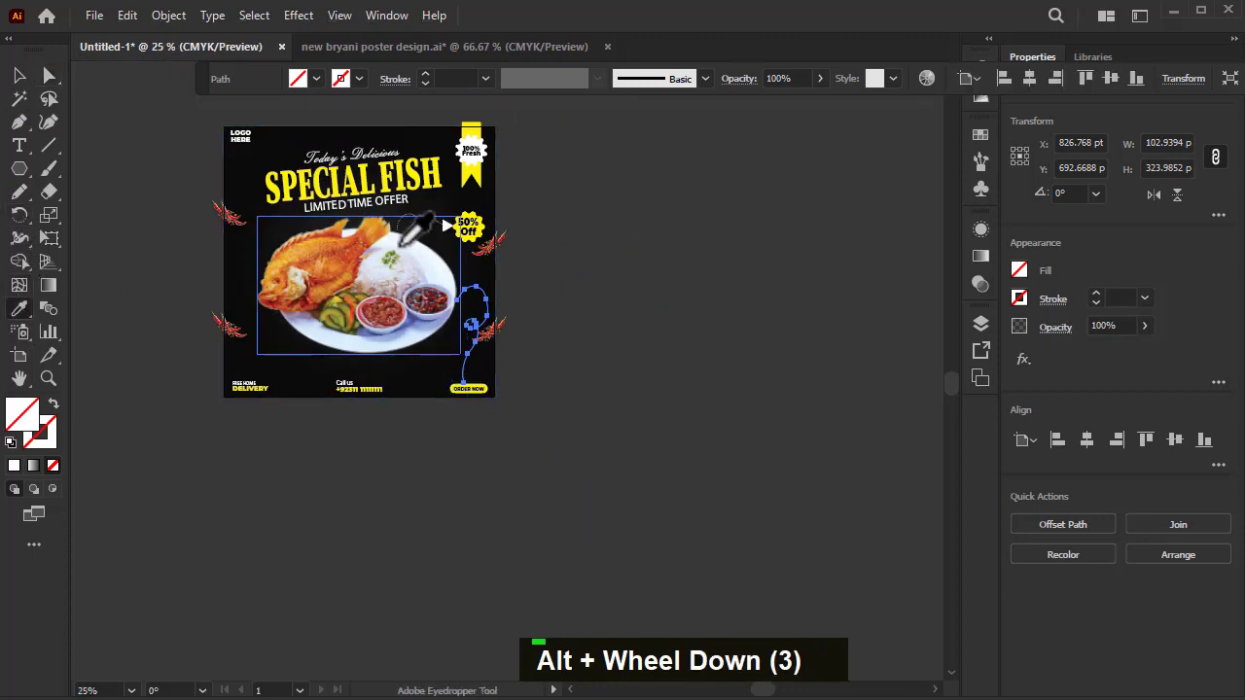
{"action": "left_click", "coordinate": [416, 228]}
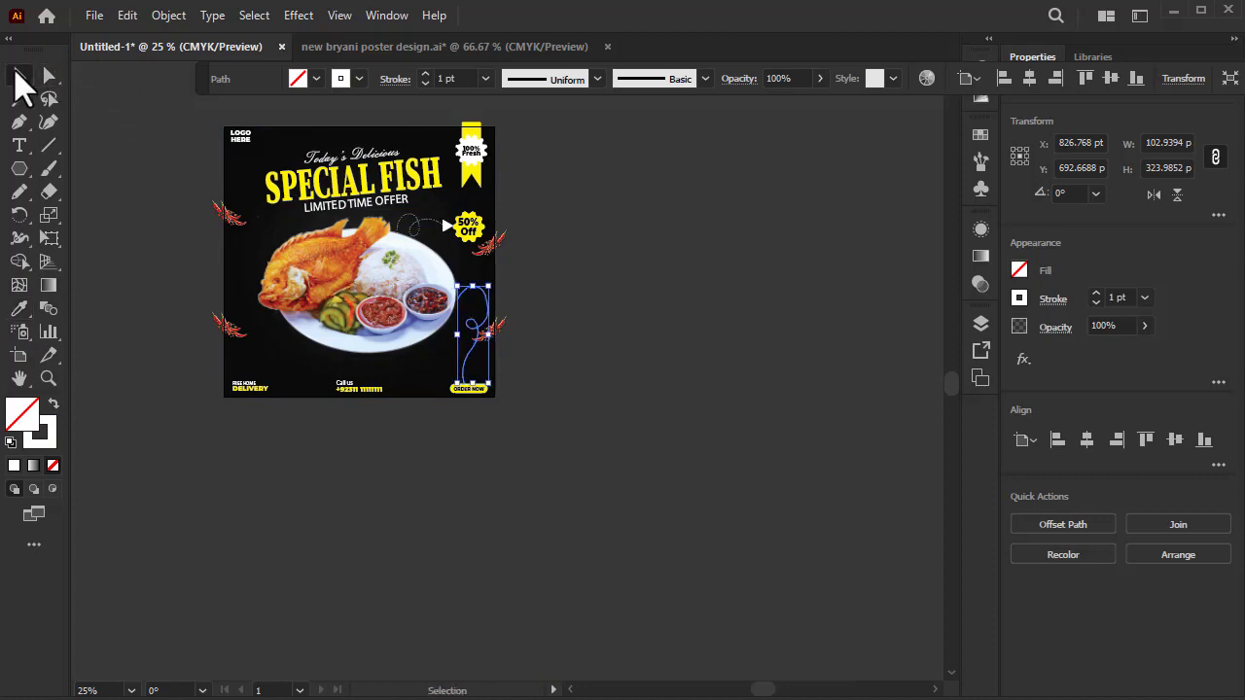
Step: Duplicate the white triangle, rotate it to point down, and place it at the lower dashed path's end above the ORDER NOW button
{"action": "scroll", "coordinate": [428, 233], "scroll_direction": "up", "scroll_amount": 2}
{"action": "left_click_drag", "start_coordinate": [467, 221], "coordinate": [496, 506], "text": "alt"}
{"action": "scroll", "coordinate": [492, 501], "scroll_direction": "up", "scroll_amount": 4}
{"action": "left_click", "coordinate": [533, 422], "text": "shift"}
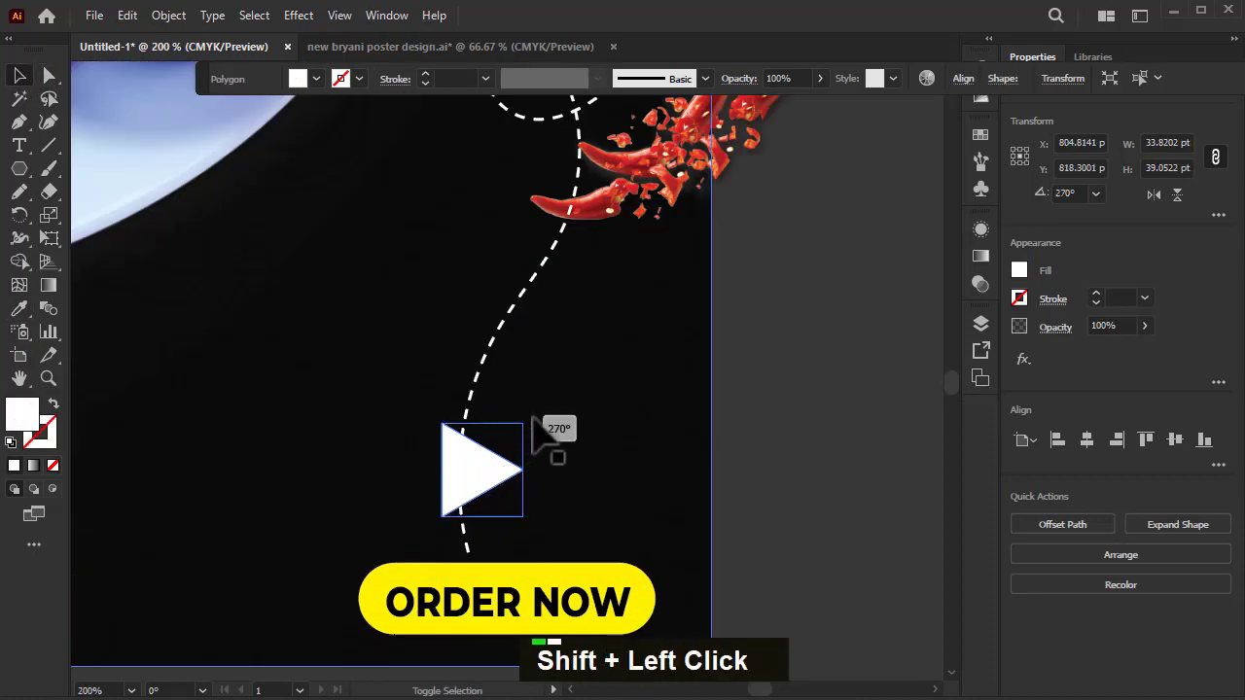
{"action": "left_click_drag", "start_coordinate": [533, 418], "coordinate": [534, 560], "text": "shift"}
{"action": "left_click_drag", "start_coordinate": [470, 502], "coordinate": [469, 554], "text": "shift"}
{"action": "scroll", "coordinate": [474, 506], "scroll_direction": "down", "scroll_amount": 2, "text": "alt"}
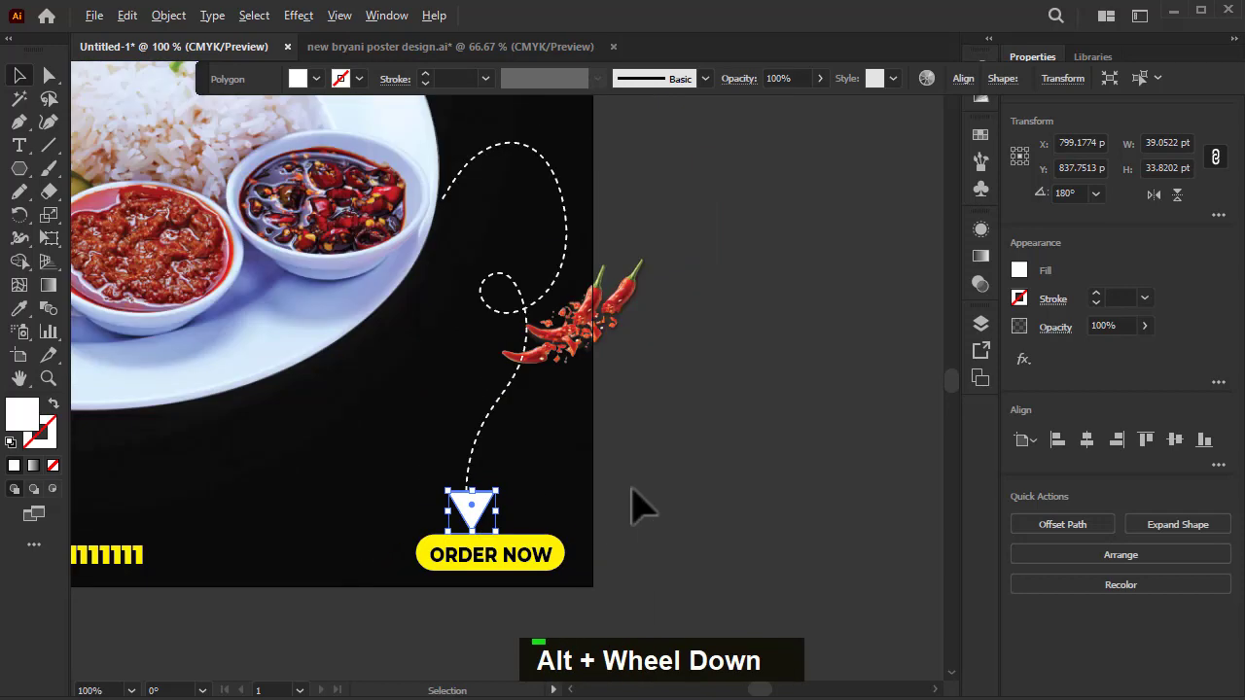
{"action": "left_click", "coordinate": [681, 476]}
Step: Duplicate the 900 × 900 pt background rectangle on top of the artwork and centre it horizontally and vertically on the artboard
{"action": "scroll", "coordinate": [749, 449], "scroll_direction": "down", "scroll_amount": 4, "text": "alt"}
{"action": "scroll", "coordinate": [409, 429], "scroll_direction": "up", "scroll_amount": 1, "text": "alt"}
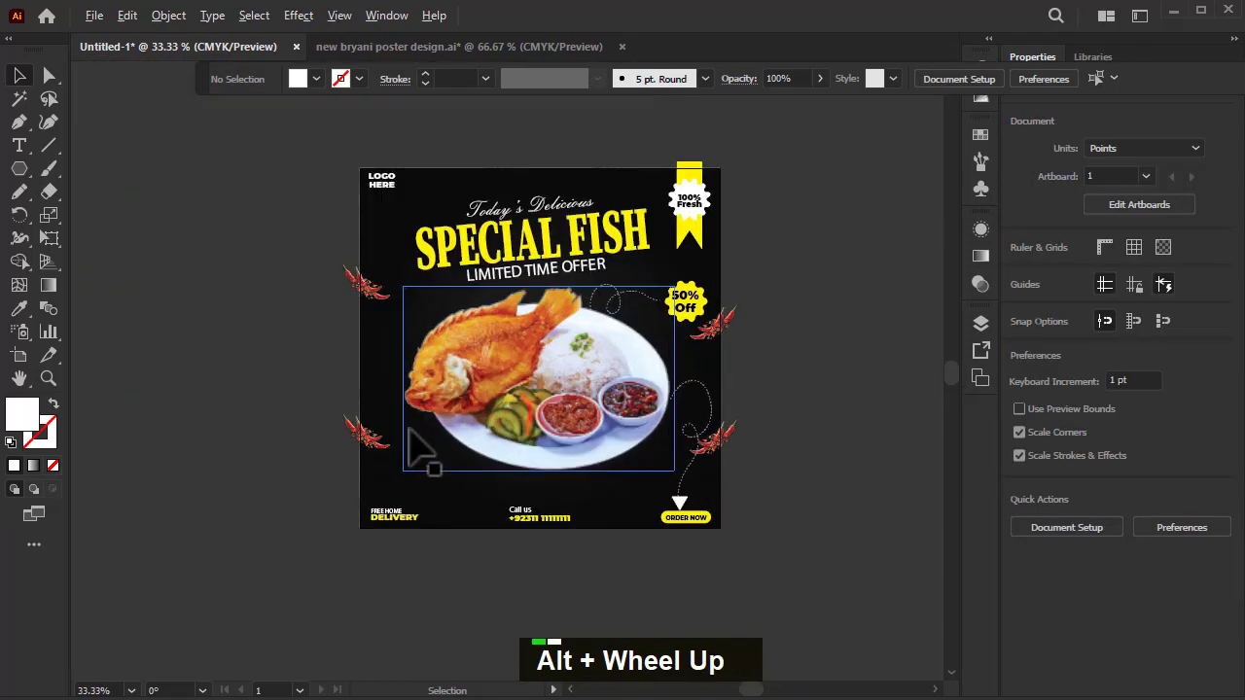
{"action": "left_click", "coordinate": [374, 443]}
{"action": "key", "text": "a"}
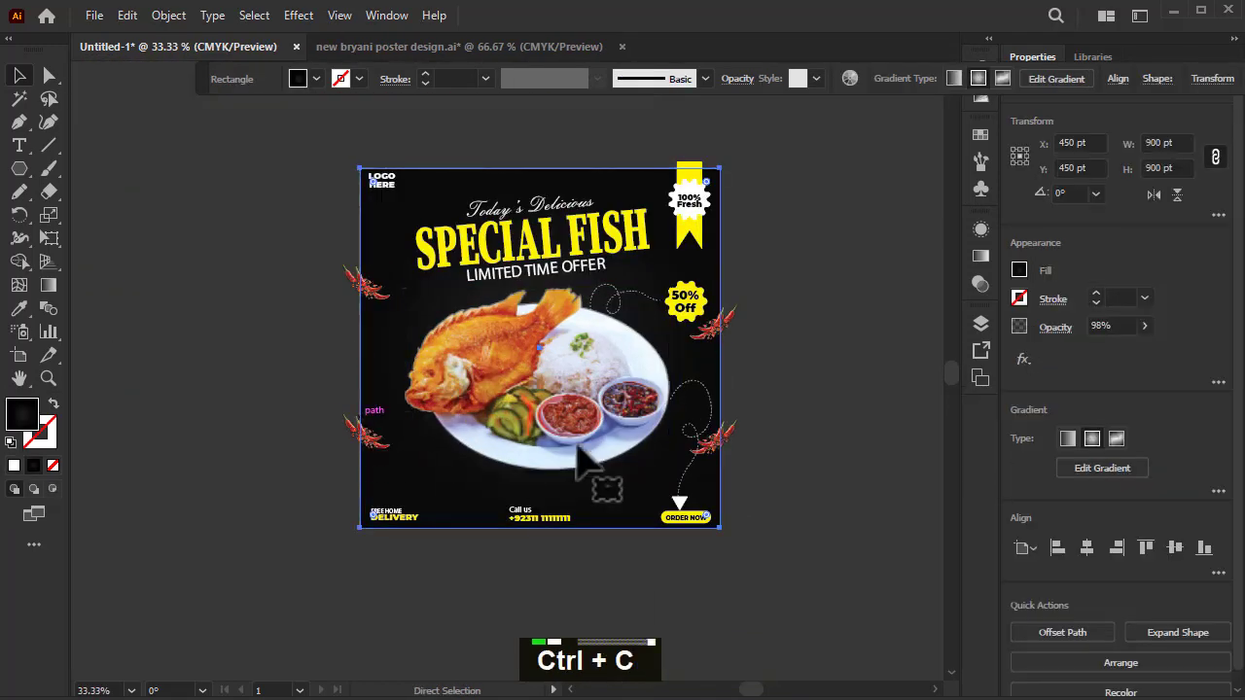
{"action": "key", "text": "ctrl+v"}
{"action": "left_click", "coordinate": [1088, 549]}
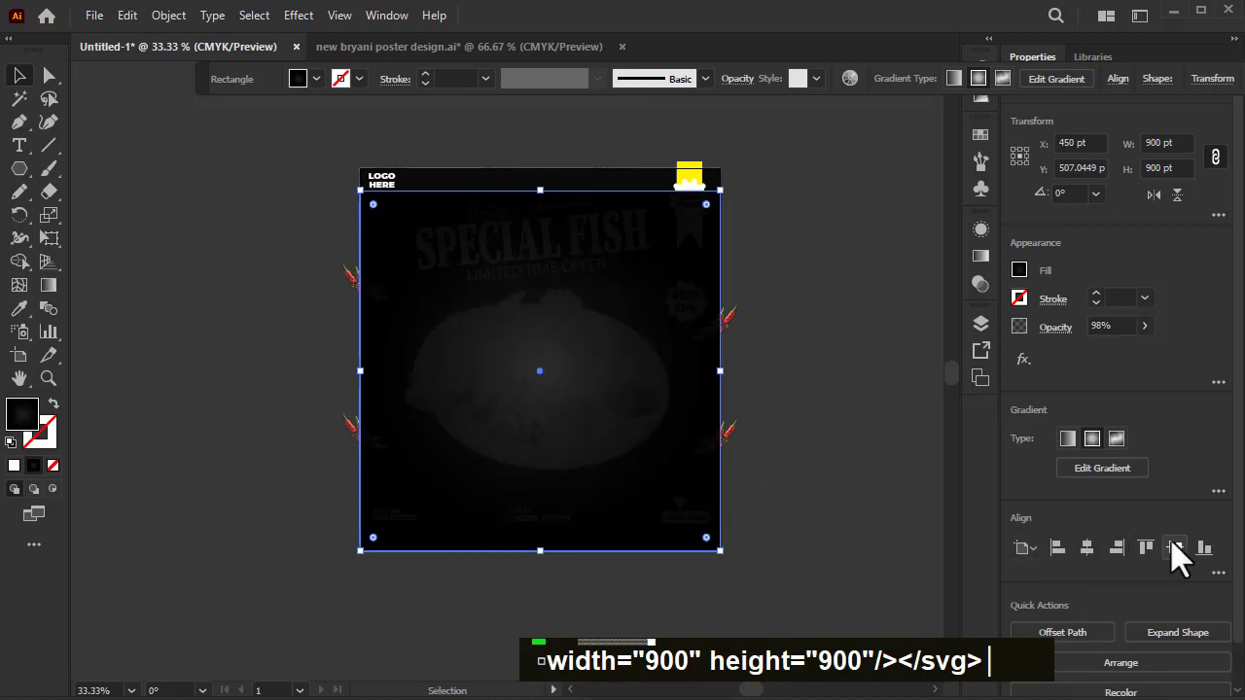
{"action": "left_click", "coordinate": [1175, 548]}
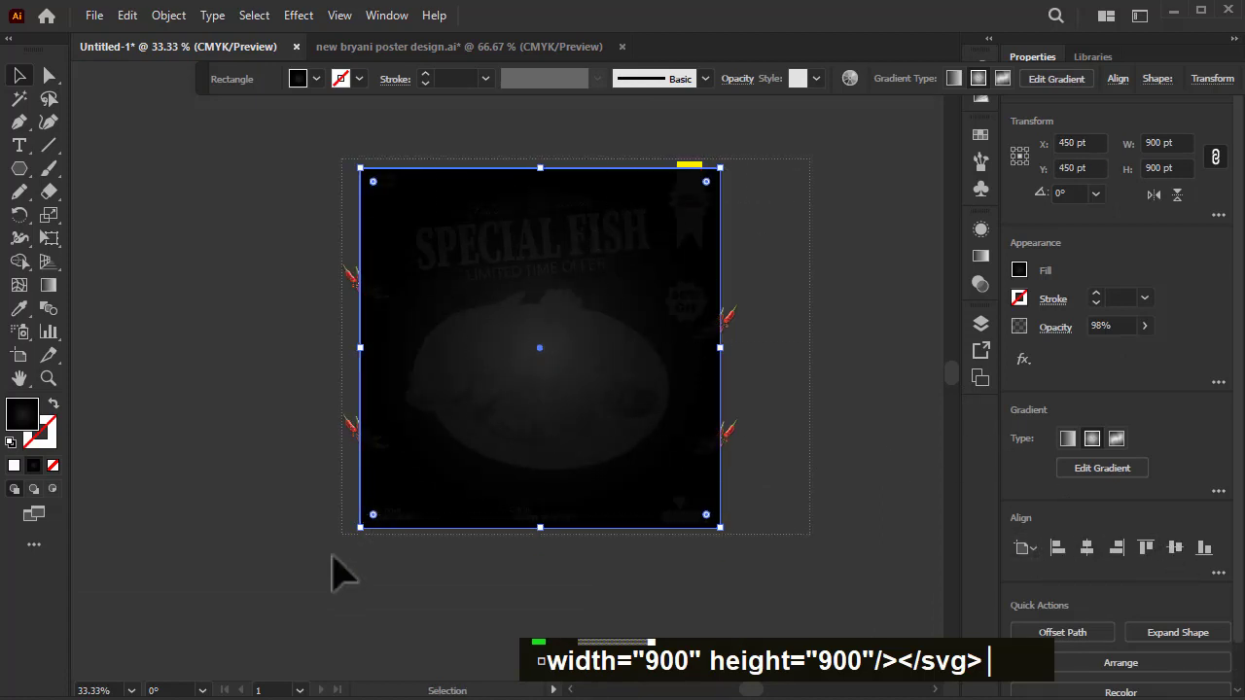
Step: Select all artwork and make a clipping mask from the top rectangle to trim everything extending beyond the poster
{"action": "key", "text": "ctrl+a"}
{"action": "right_click", "coordinate": [500, 415]}
{"action": "key", "text": "Escape"}
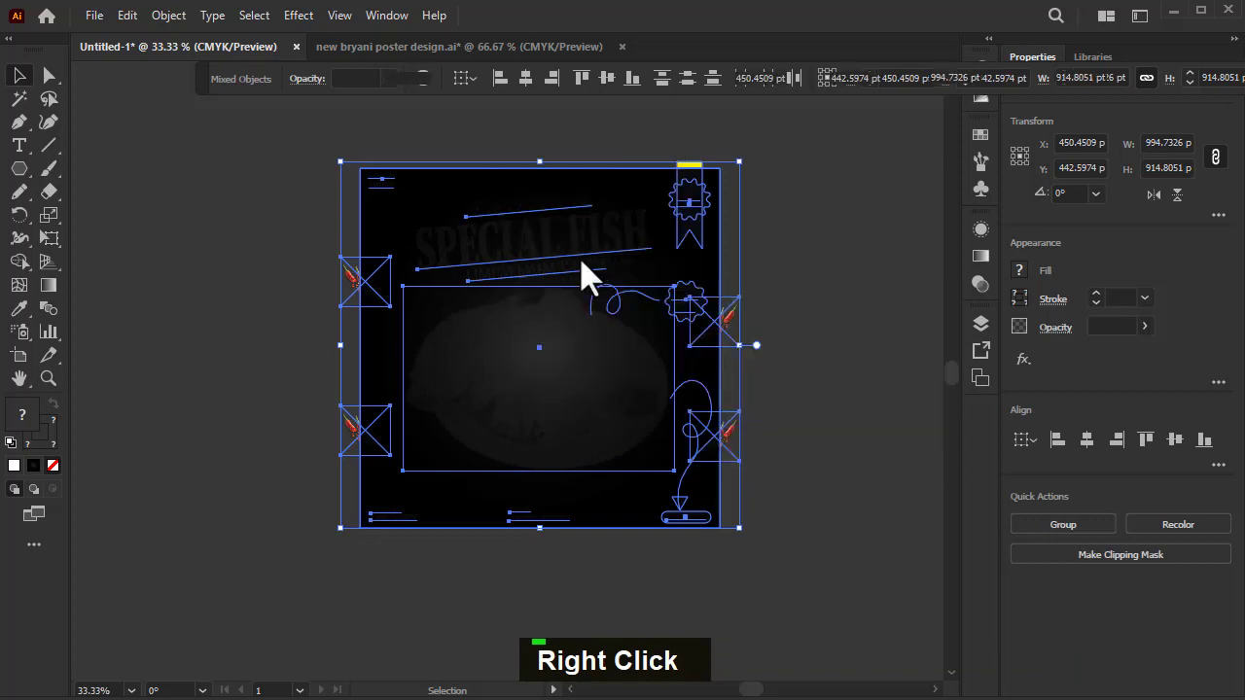
{"action": "scroll", "coordinate": [584, 273], "scroll_direction": "up", "scroll_amount": 2, "text": "alt"}
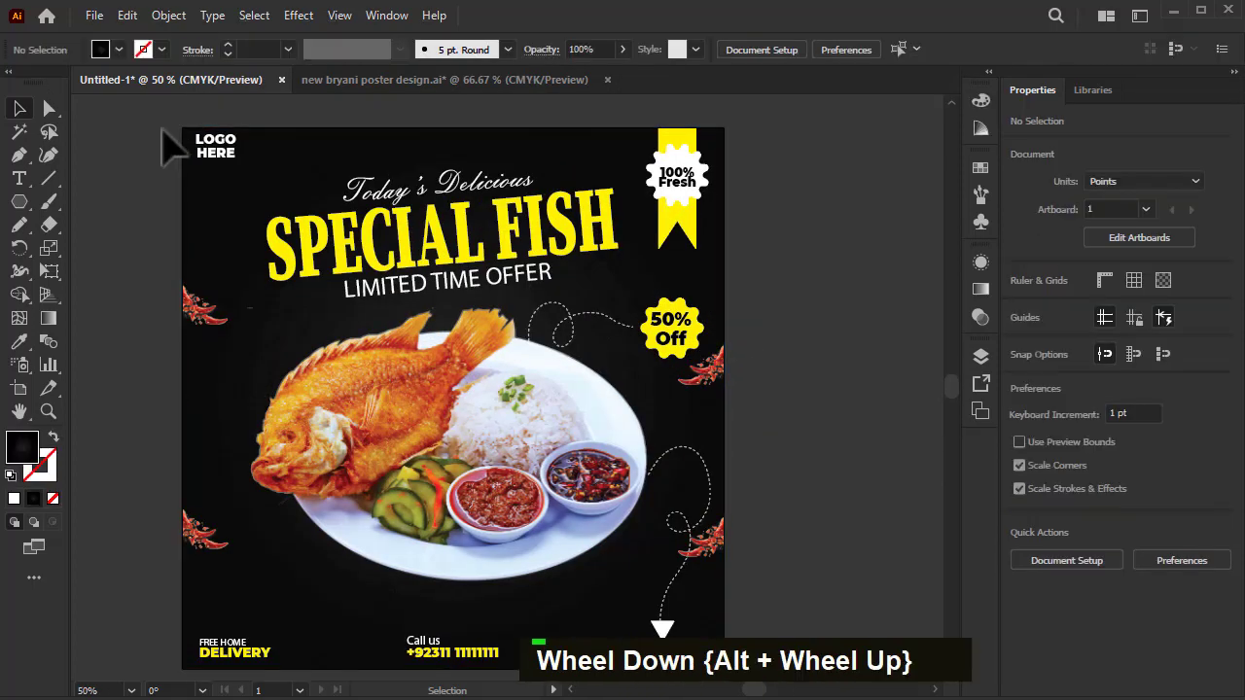
{"action": "scroll", "coordinate": [199, 214], "scroll_direction": "down", "scroll_amount": 1}
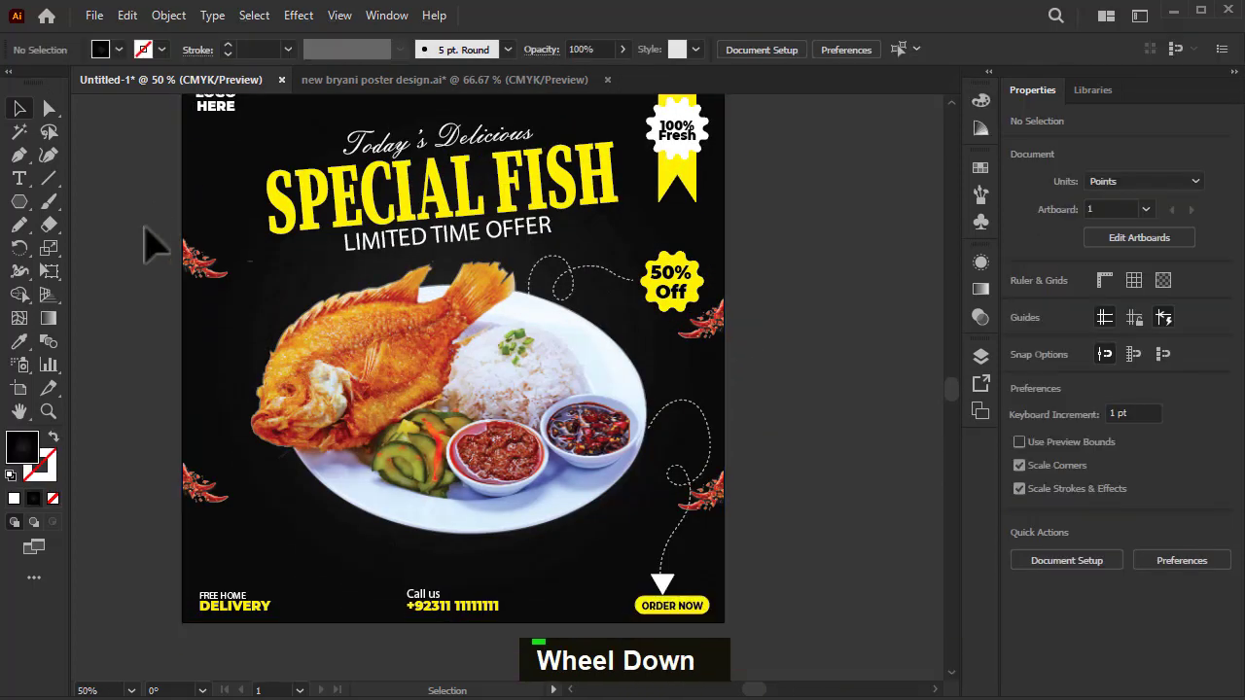